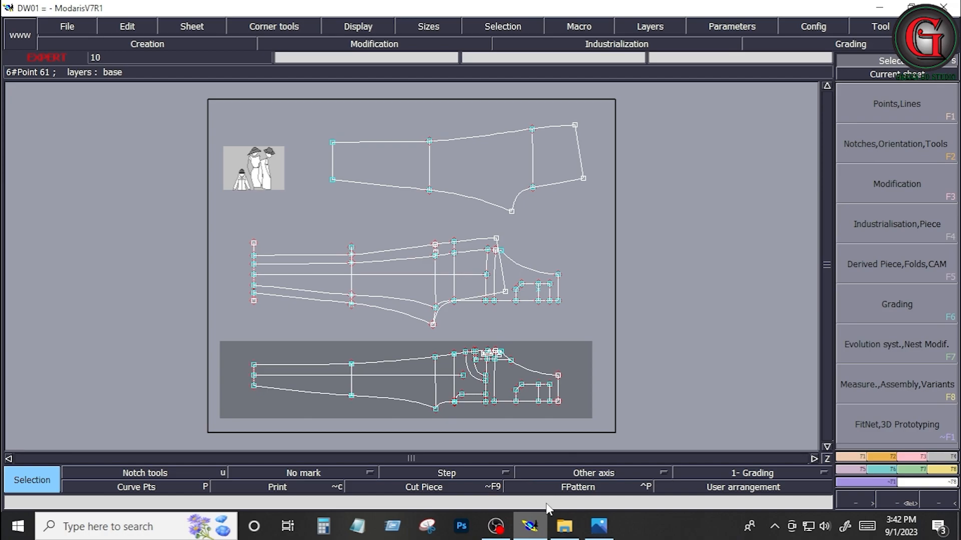
# Step: Review the overall measurement sheet image and compare it with the three trouser pattern sheets in Modaris
pyautogui.click(599, 526)
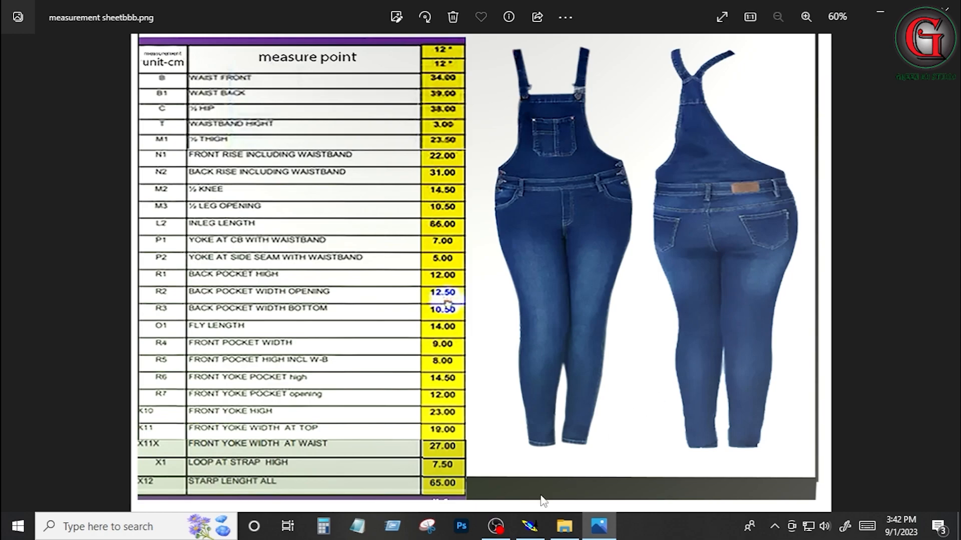
pyautogui.click(528, 525)
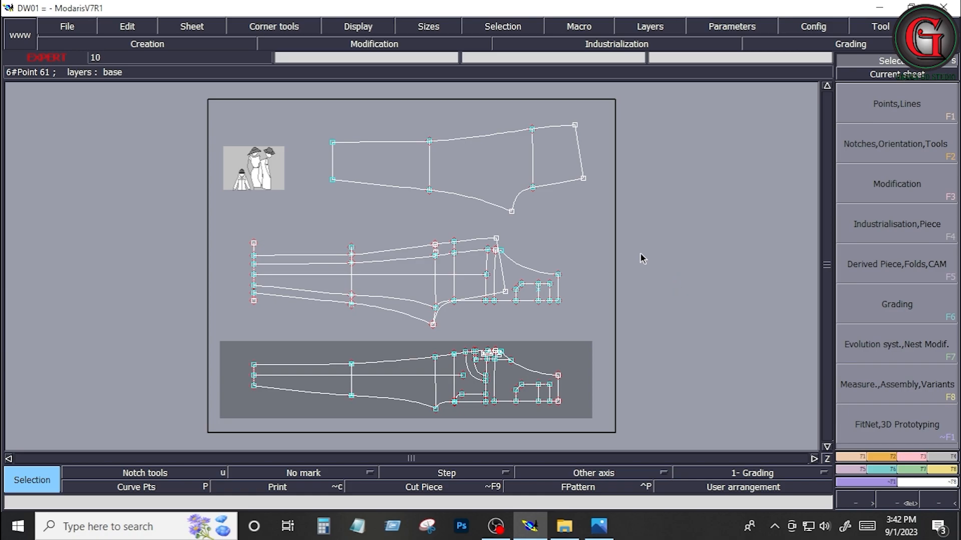
pyautogui.moveTo(231, 230); pyautogui.dragTo(579, 428)
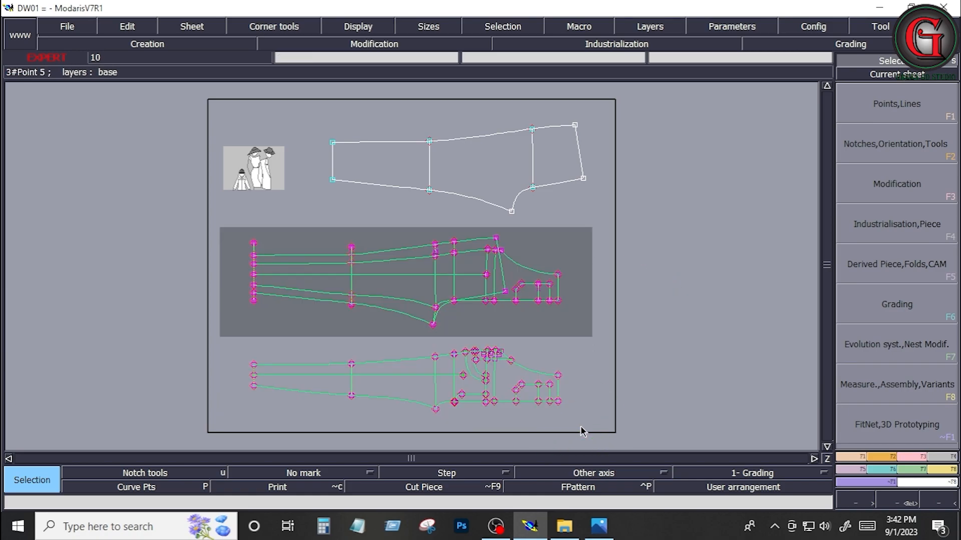
pyautogui.click(452, 284)
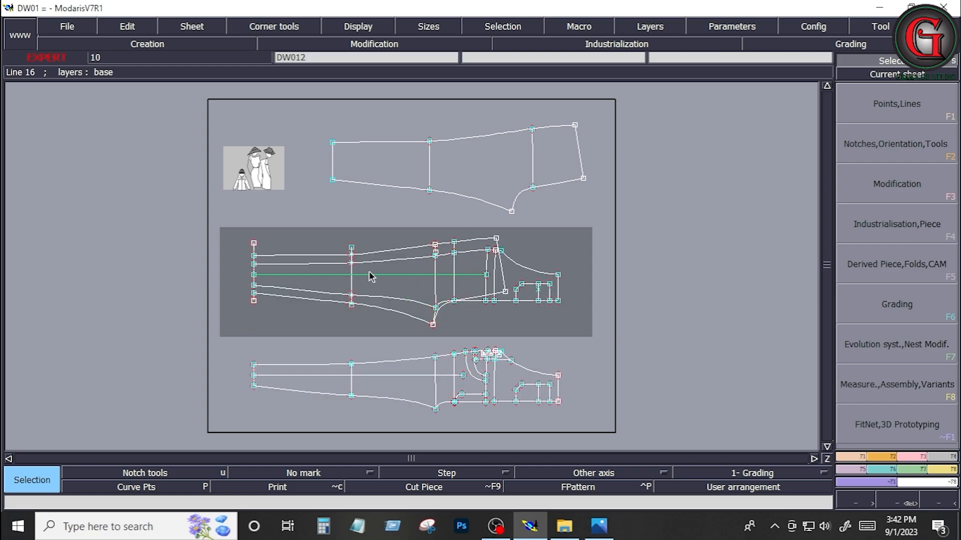
pyautogui.moveTo(236, 346); pyautogui.dragTo(568, 413)
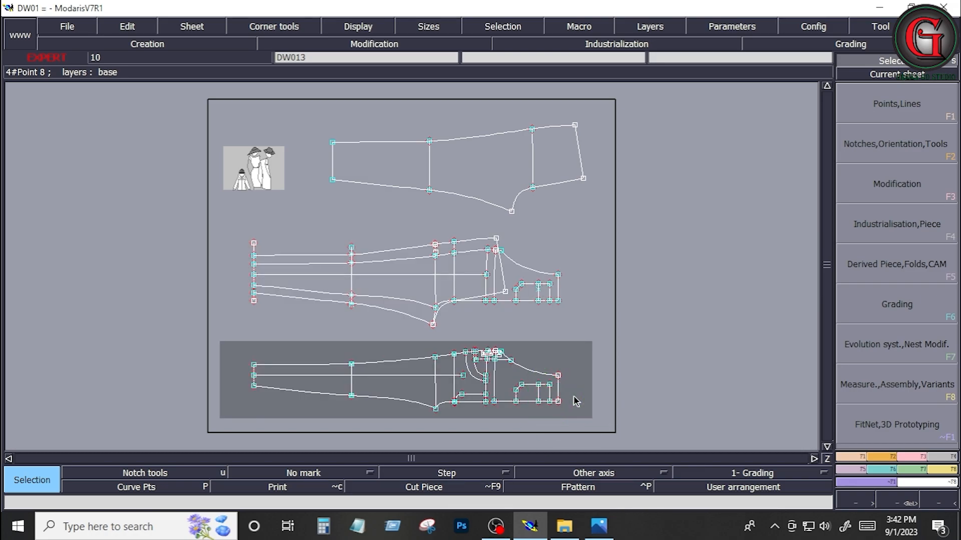
pyautogui.moveTo(306, 111); pyautogui.dragTo(612, 227)
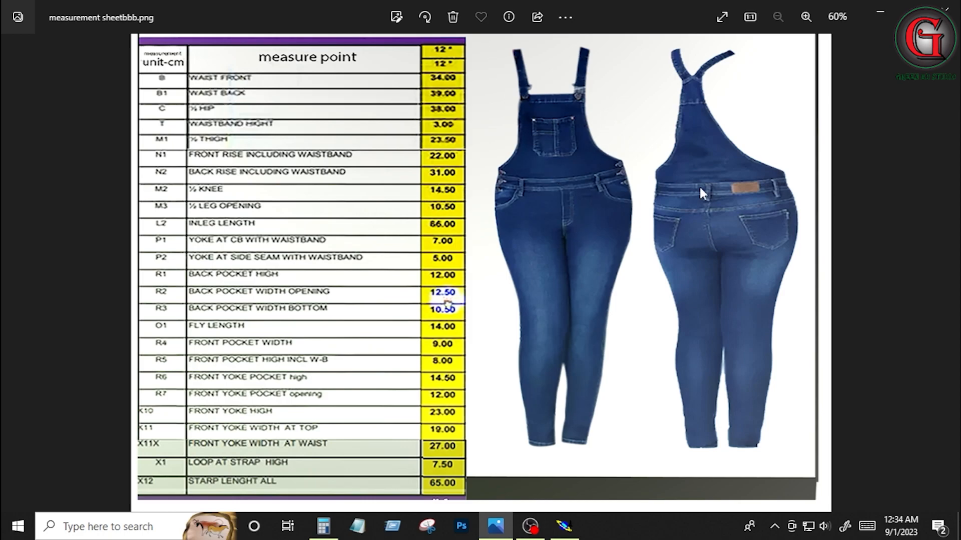
# Step: Switch to Modaris, arrange all sheets automatically on the desk, and make back leg sheet DW01 current, filling the view
pyautogui.hotkey('alt', 'Tab')
pyautogui.press('j')
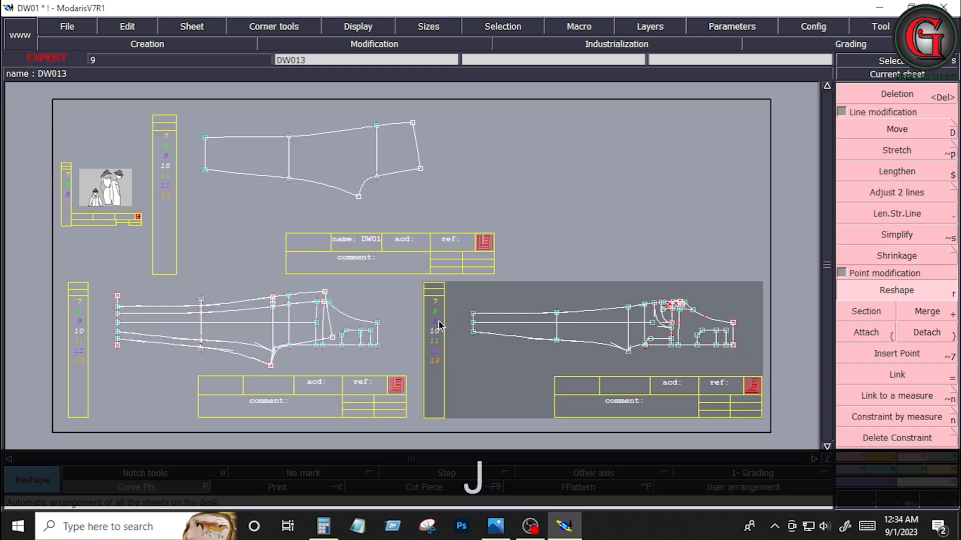
pyautogui.click(354, 161)
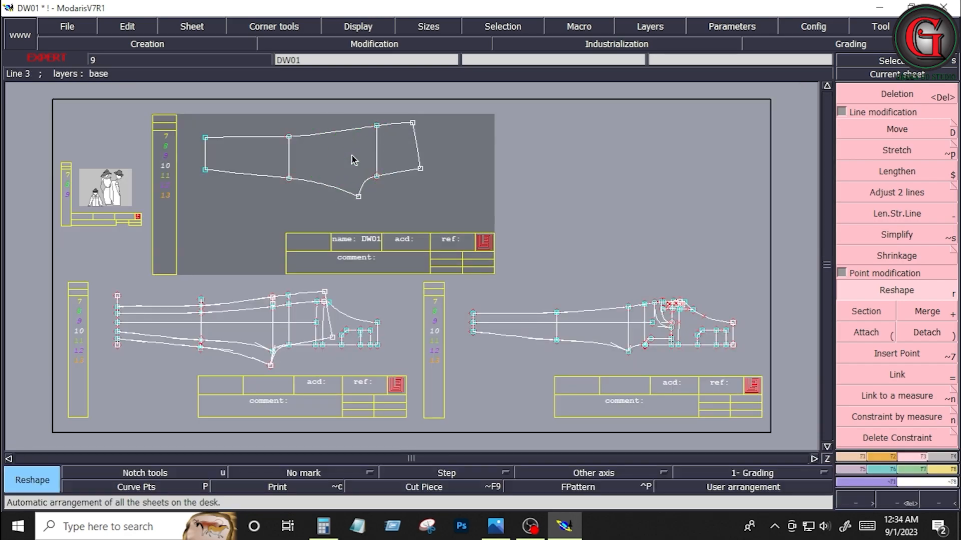
pyautogui.press('Home')
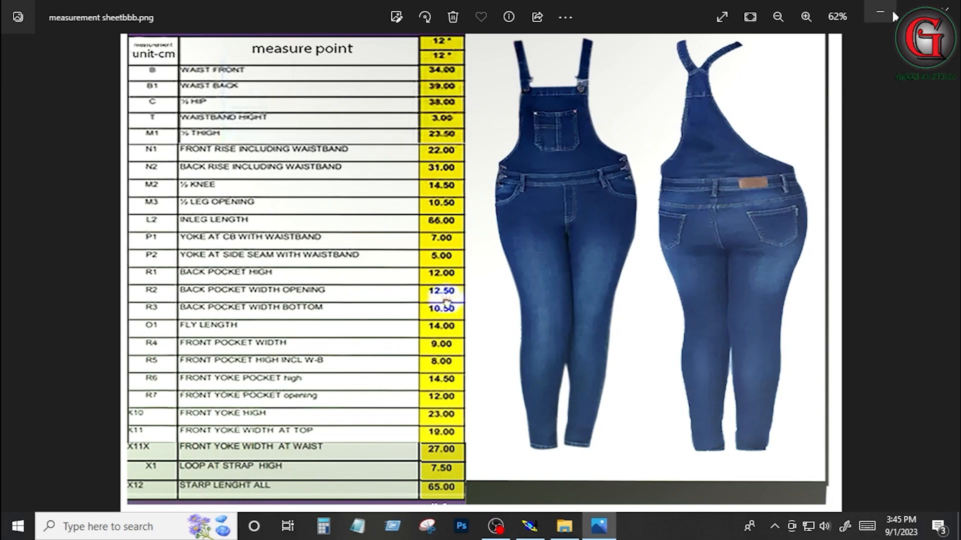
# Step: Return to Modaris and add a developed point on back leg DW01's side seam, at a curve length of -3 cm from the waist corner
pyautogui.click(540, 518)
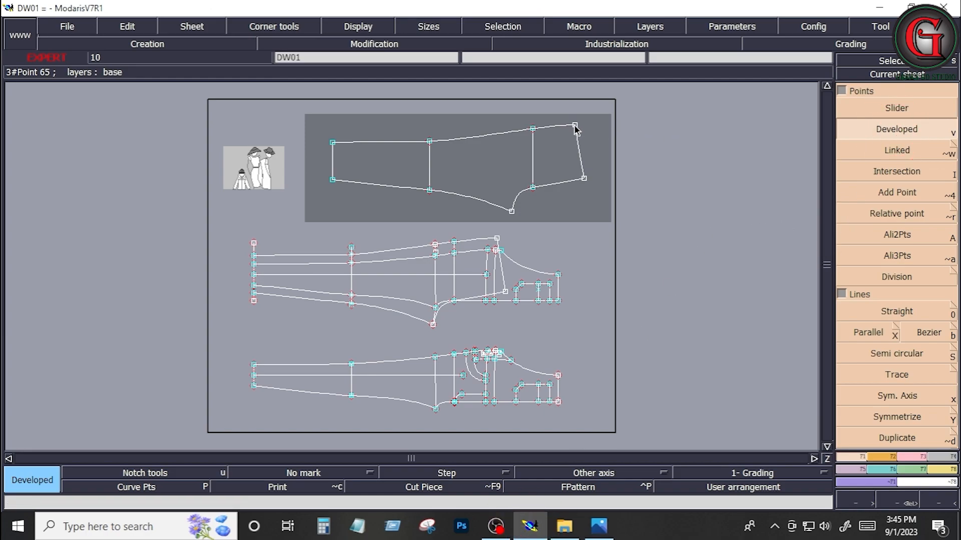
pyautogui.press('Home')
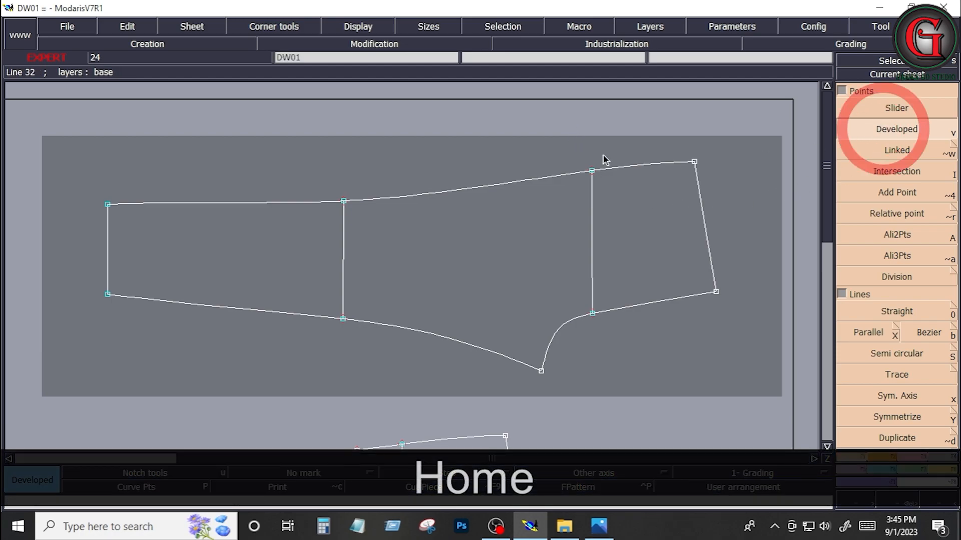
pyautogui.click(695, 162)
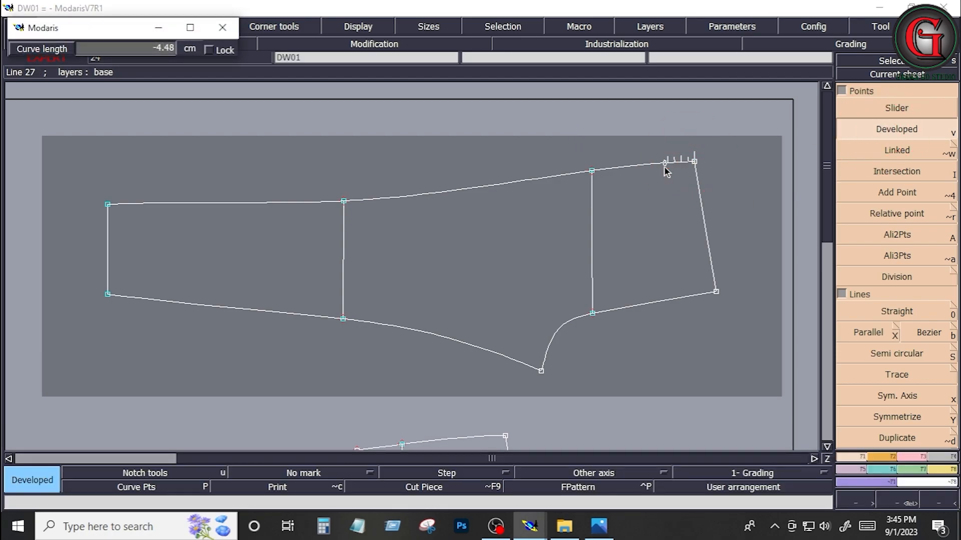
pyautogui.press('Down')
pyautogui.write('-3')
pyautogui.press('Return')
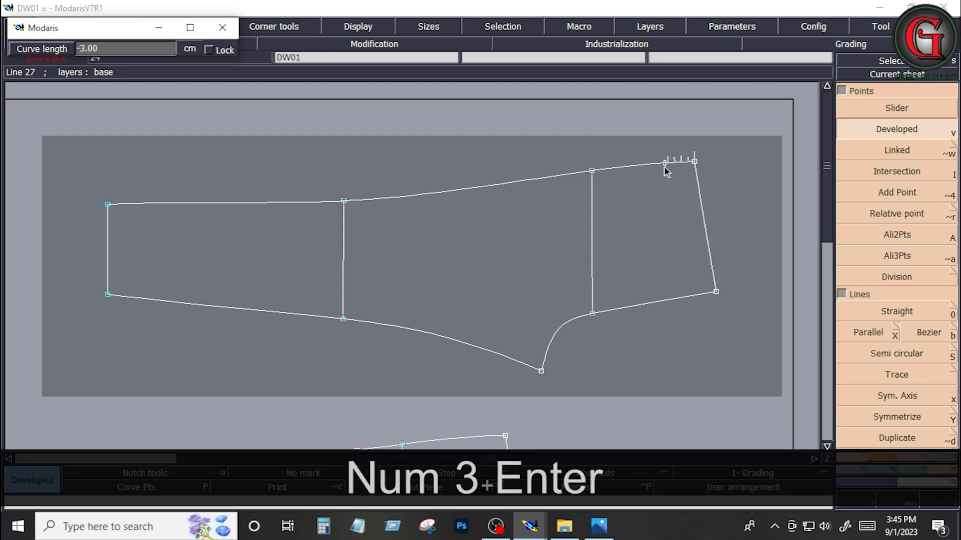
pyautogui.click(689, 210)
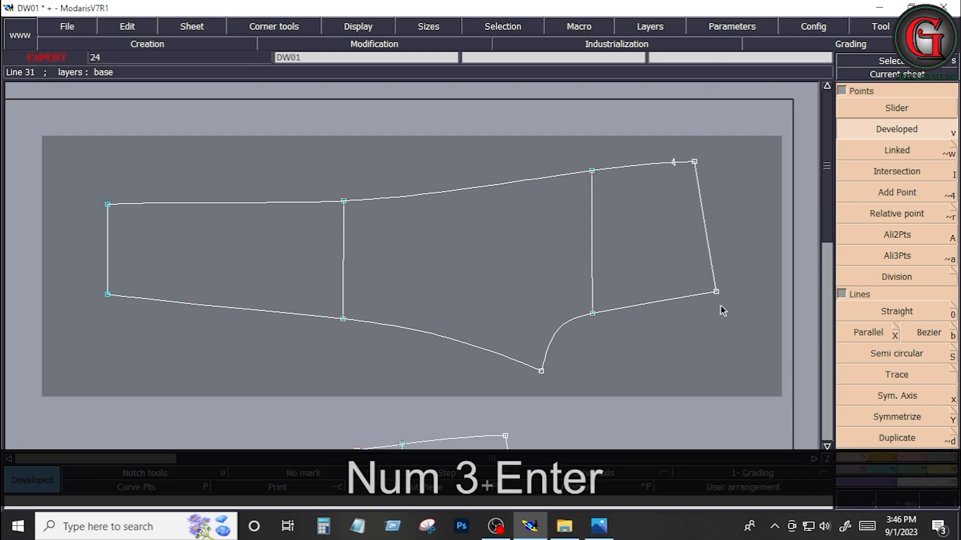
pyautogui.click(715, 295)
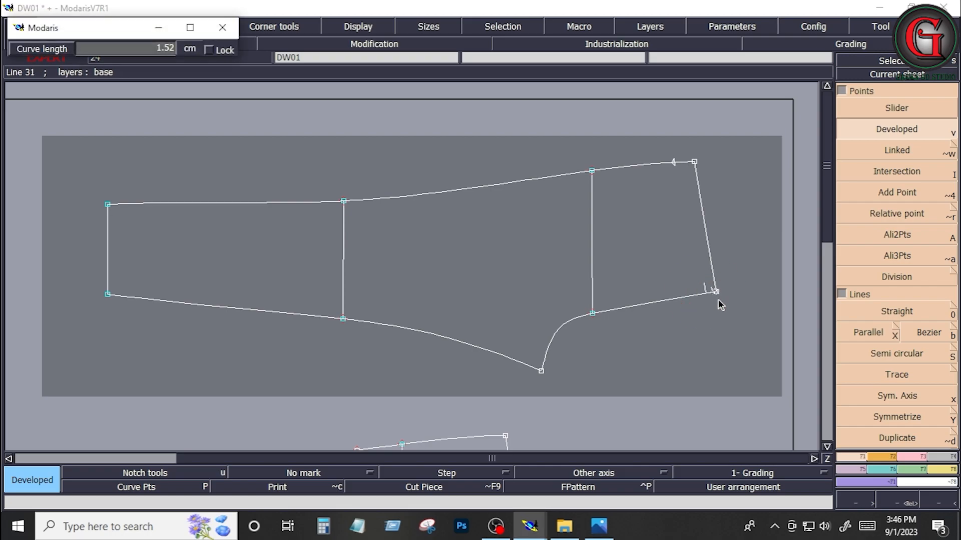
pyautogui.click(681, 334)
pyautogui.hotkey('ctrl', 'z')
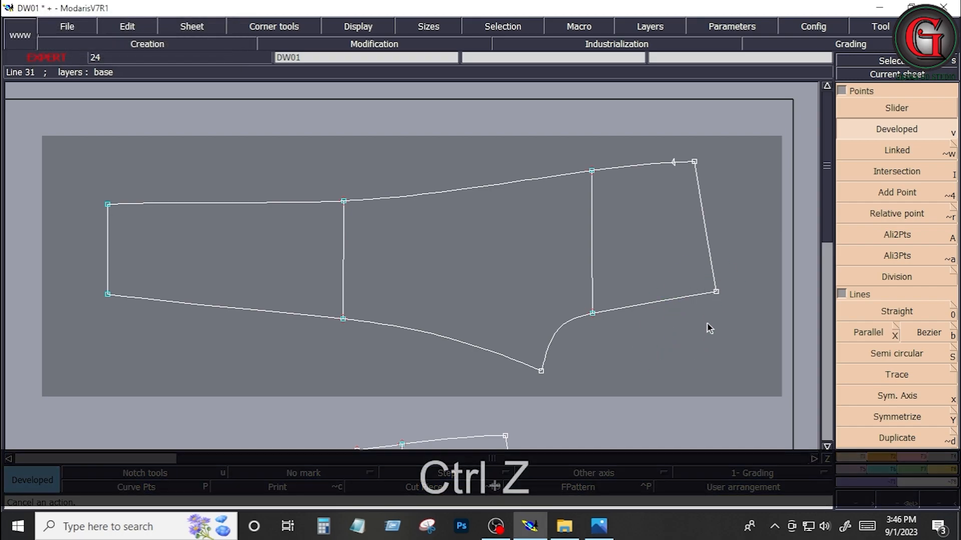
# Step: Add a developed point on the centre back seam at a curve length of -4 cm from the waist corner
pyautogui.click(717, 296)
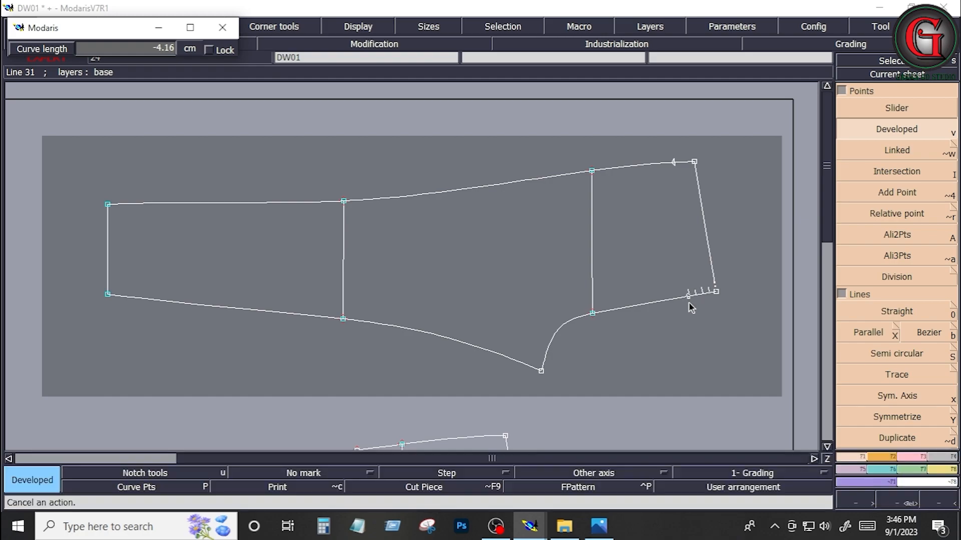
pyautogui.press('Down')
pyautogui.write('-')
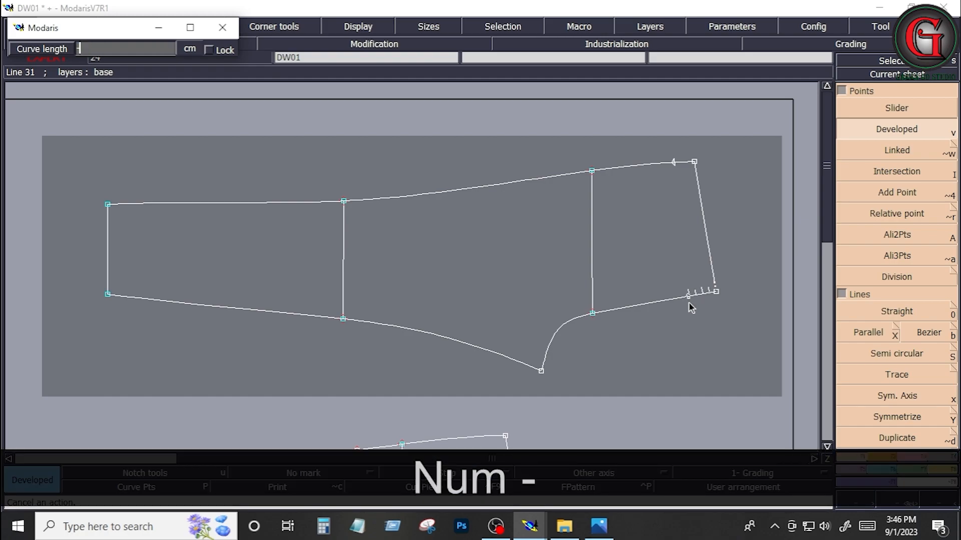
pyautogui.write('4')
pyautogui.press('Return')
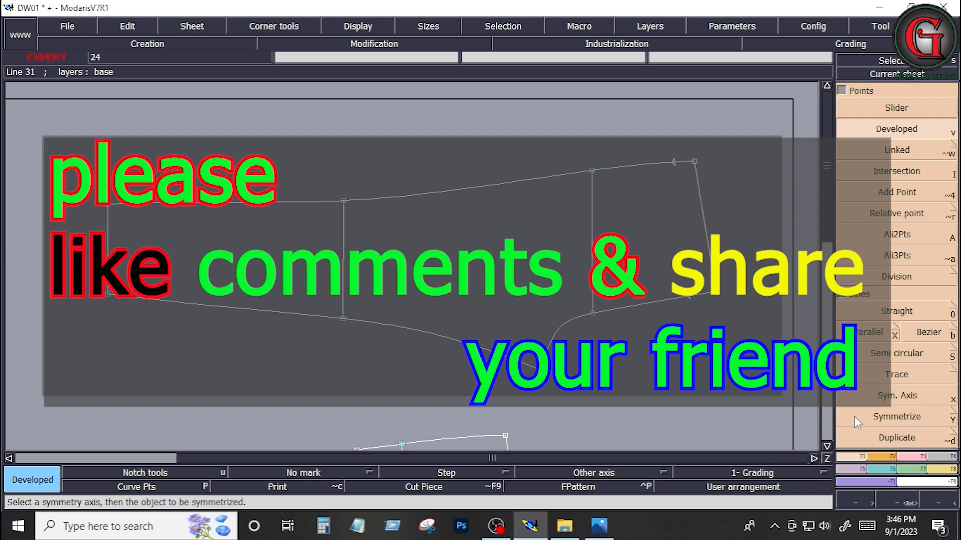
# Step: Join the two developed points with a straight yoke line using Bezier, and insert regular points at both its ends
pyautogui.click(932, 335)
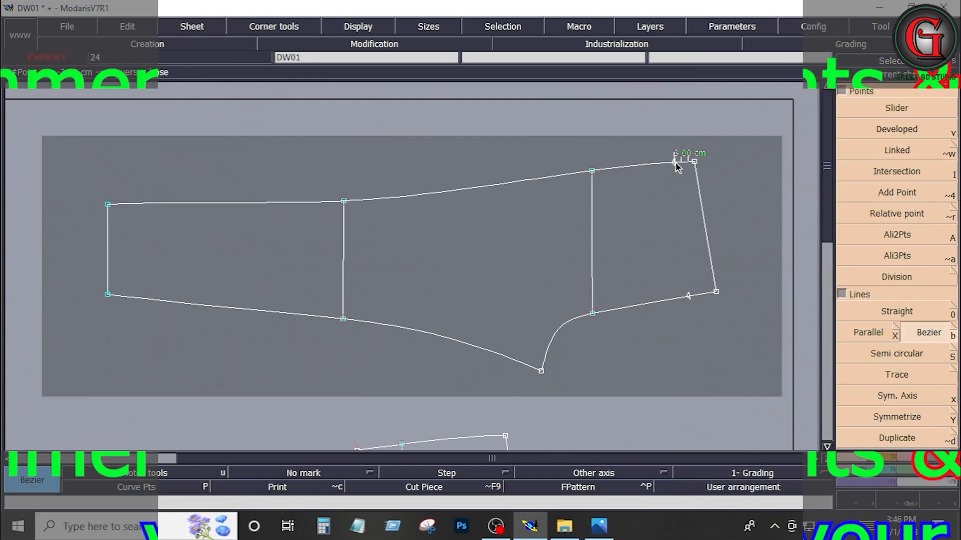
pyautogui.click(675, 161)
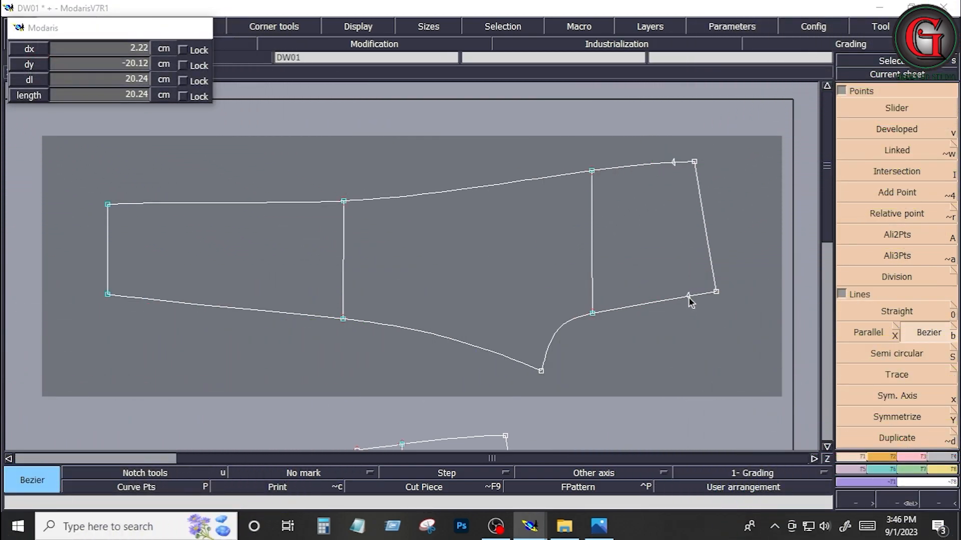
pyautogui.click(689, 296)
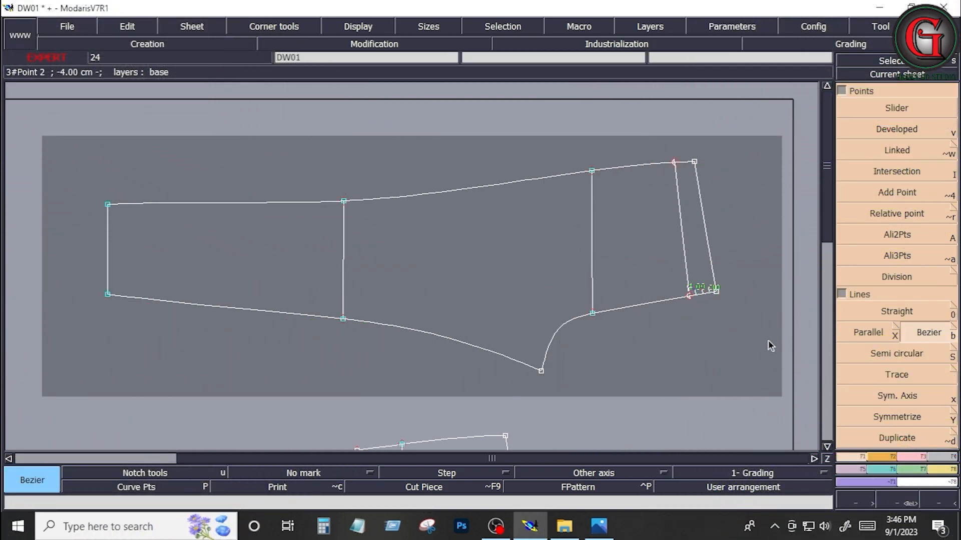
pyautogui.click(918, 457)
pyautogui.click(914, 357)
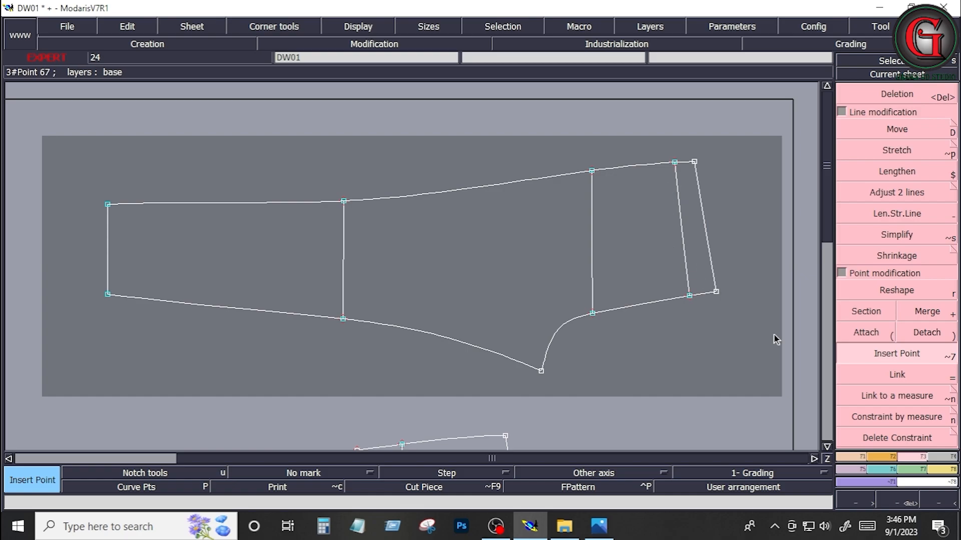
# Step: Draw an Arc arrow curve between the yoke line's two ends, bowed toward the leg with an arrow value of 0.60 cm
pyautogui.click(885, 459)
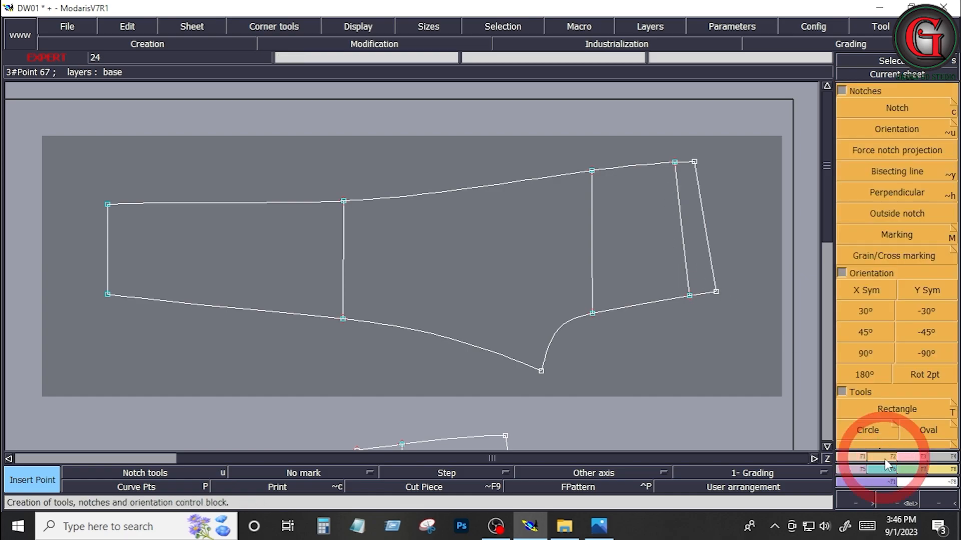
pyautogui.click(842, 89)
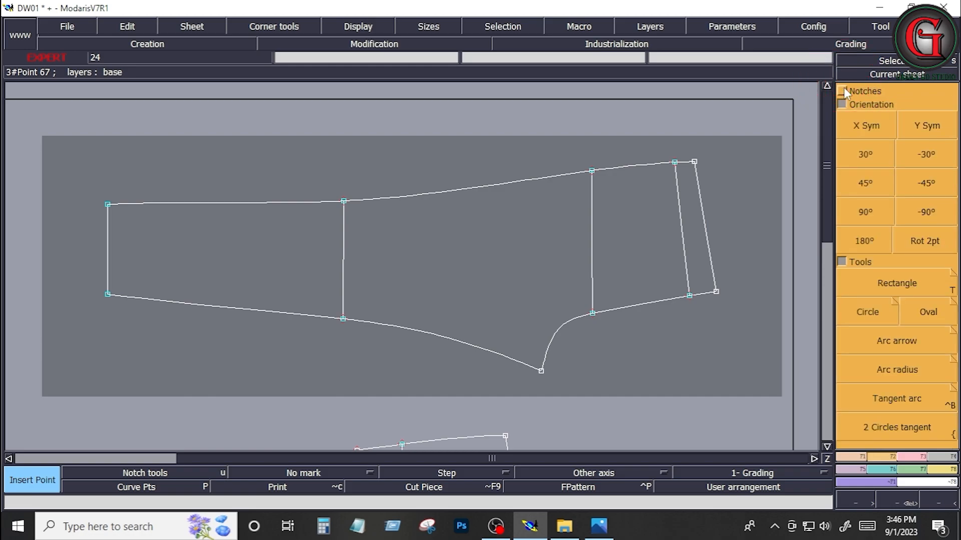
pyautogui.click(899, 340)
pyautogui.click(675, 164)
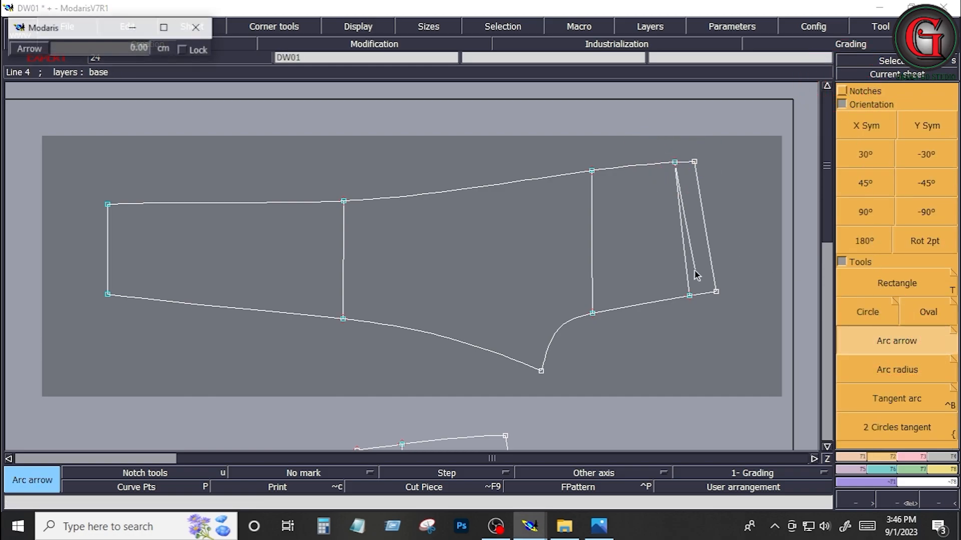
pyautogui.click(689, 297)
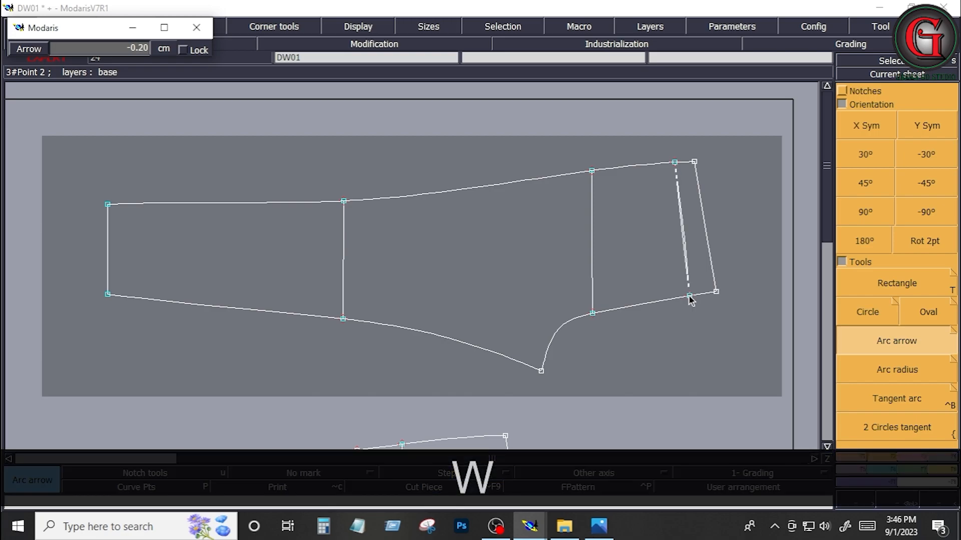
pyautogui.press('w')
pyautogui.press('w')
pyautogui.press('w')
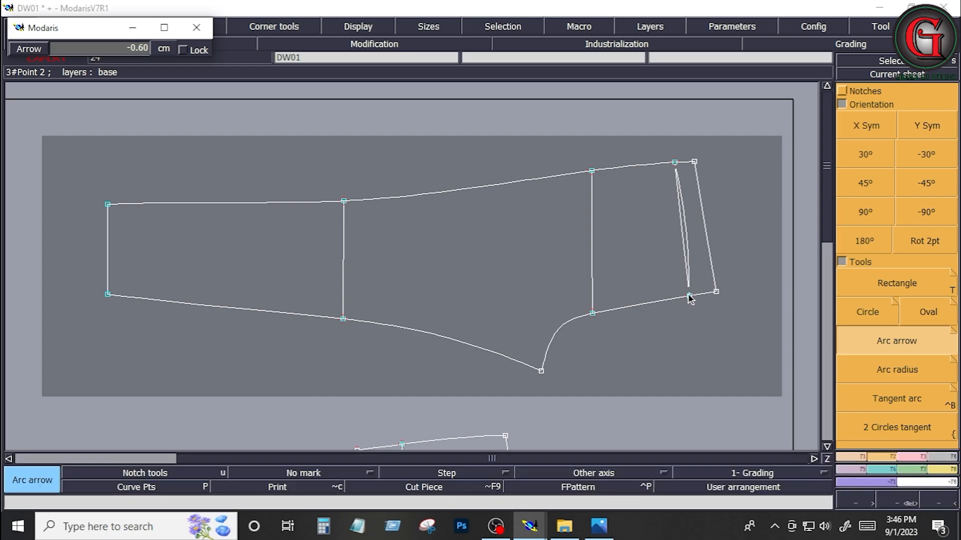
pyautogui.press('a')
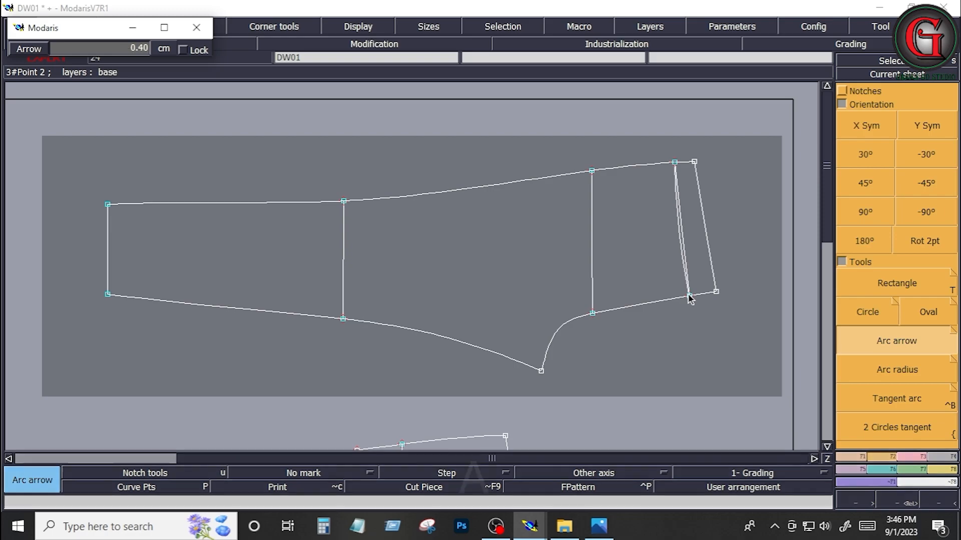
pyautogui.press('a')
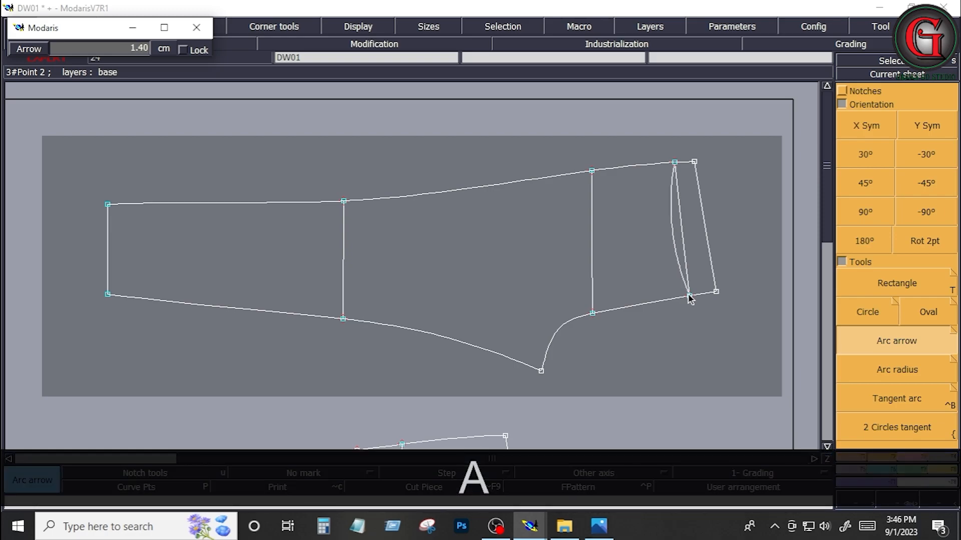
pyautogui.press('w')
pyautogui.press('w')
pyautogui.press('w')
pyautogui.press('w')
pyautogui.press('w')
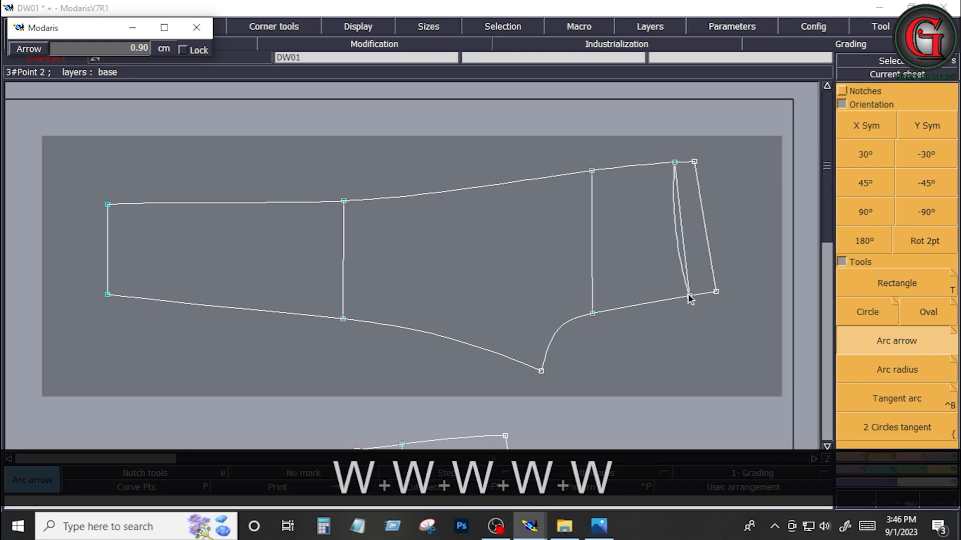
pyautogui.press('w')
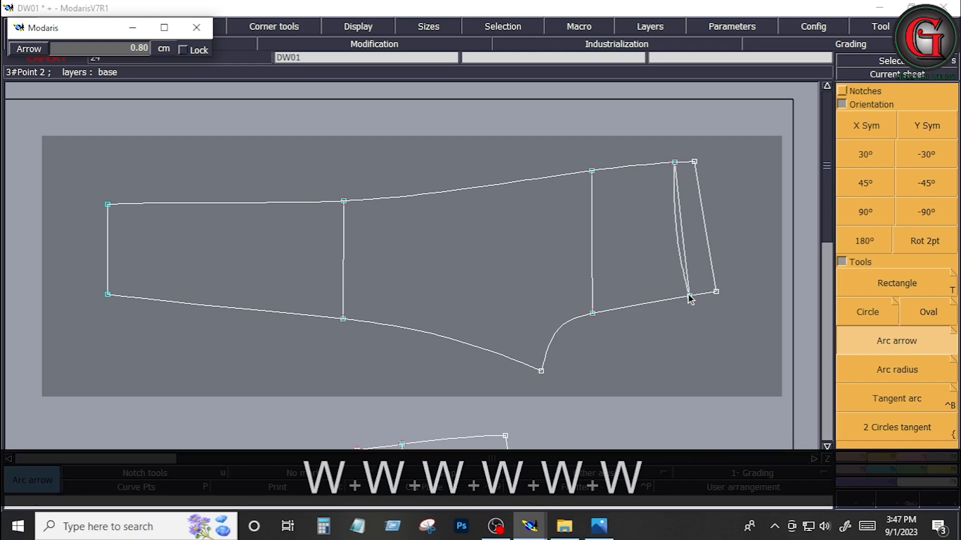
pyautogui.press('w')
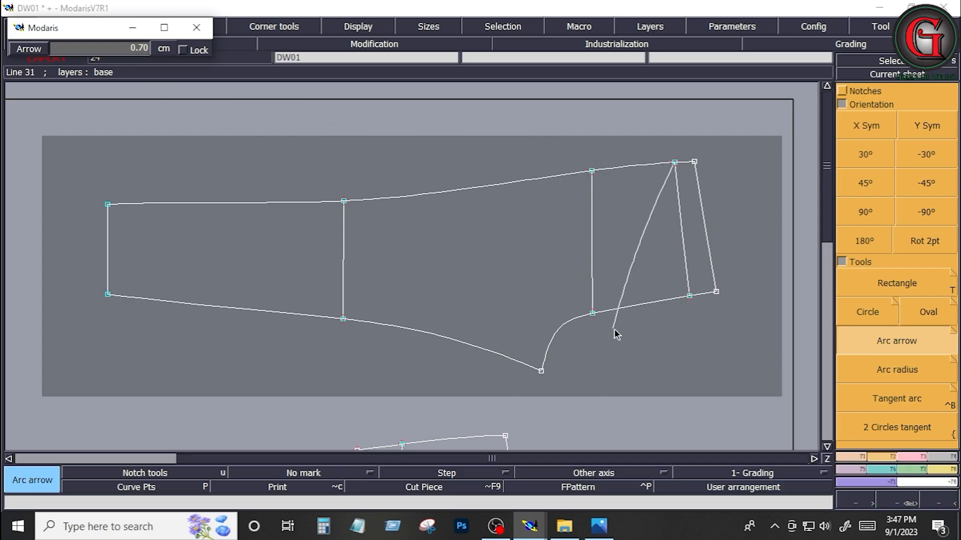
pyautogui.press('w')
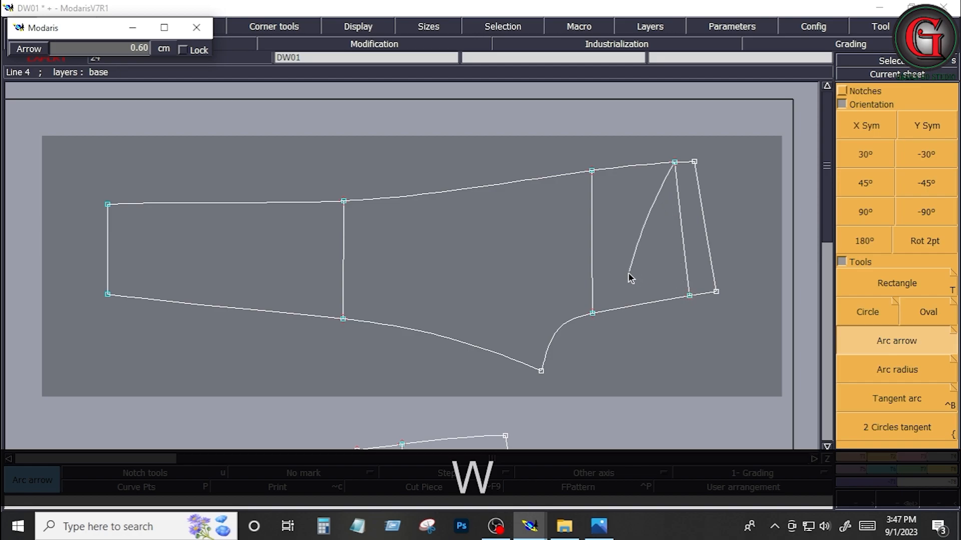
pyautogui.click(690, 298)
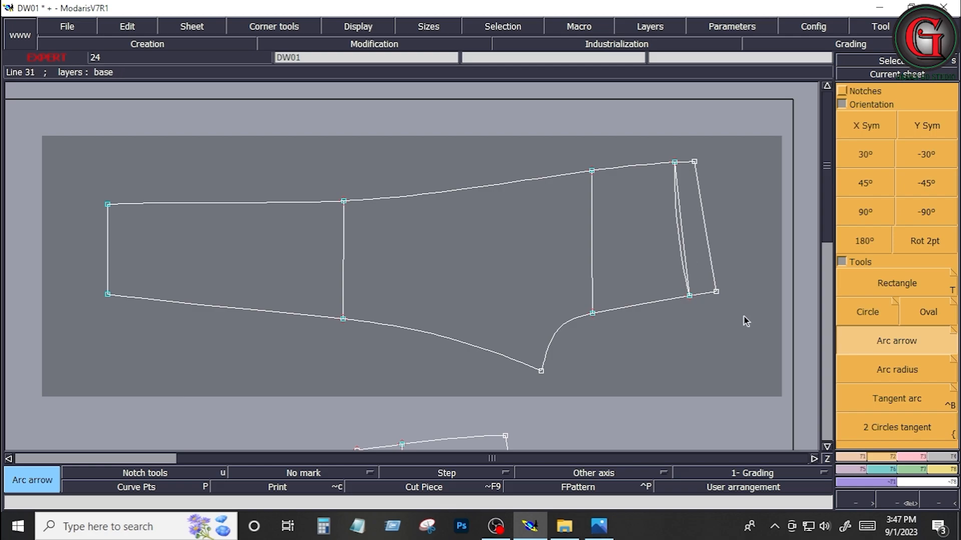
# Step: Draw an Arc arrow curve between the waistline's two ends, bowed toward the leg with an arrow value of 0.50 cm
pyautogui.click(851, 458)
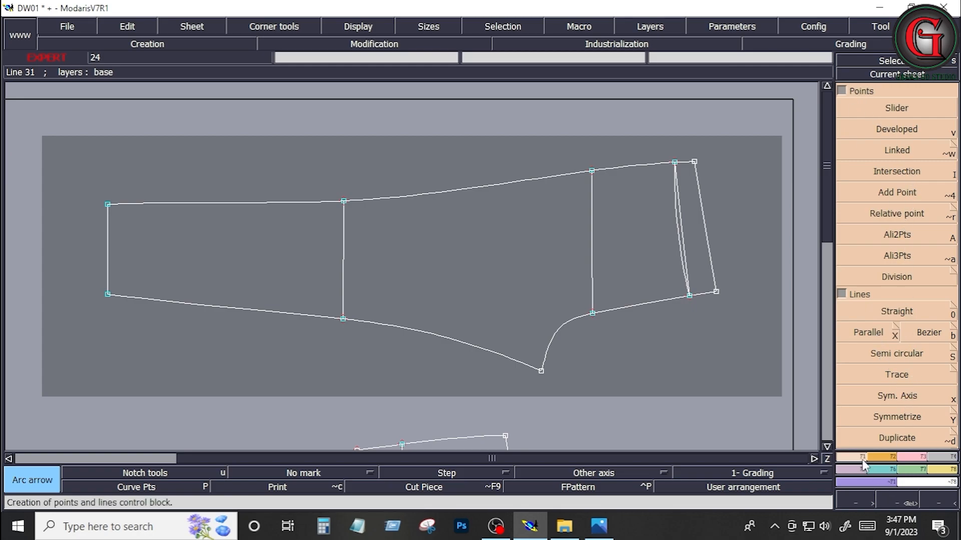
pyautogui.click(881, 457)
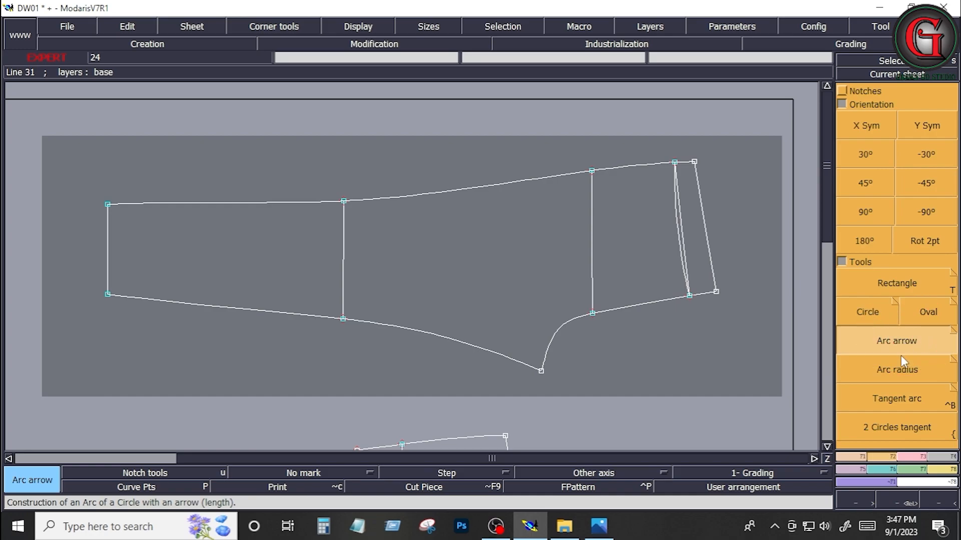
pyautogui.click(694, 162)
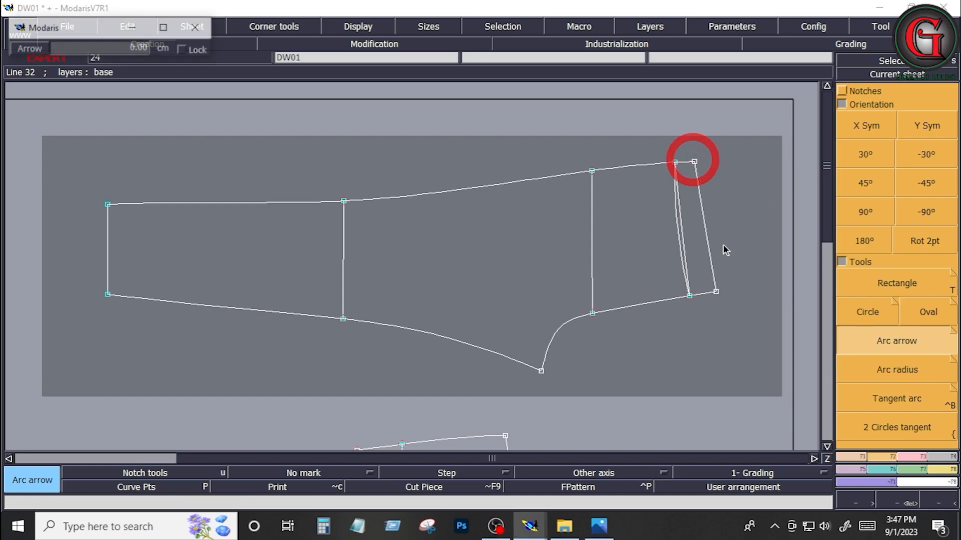
pyautogui.click(716, 292)
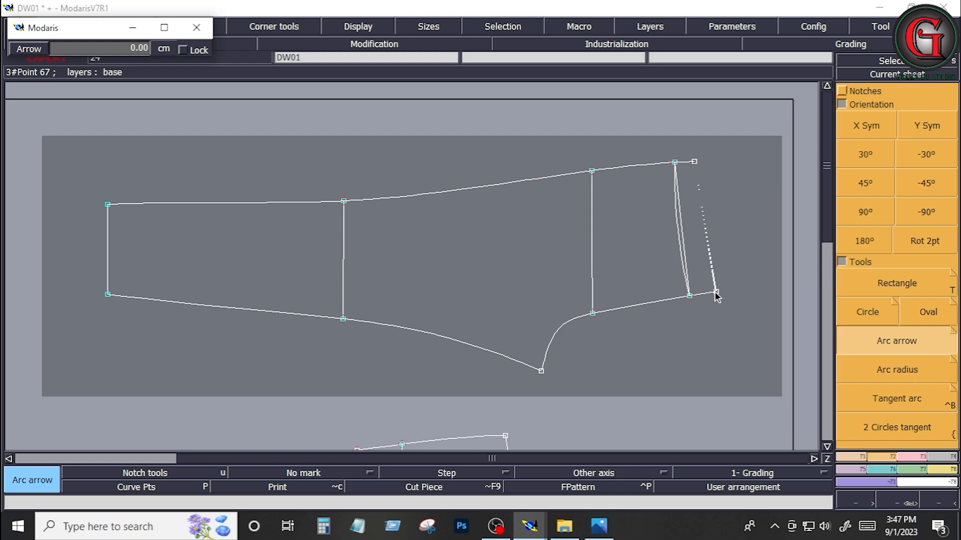
pyautogui.write('1')
pyautogui.press('Return')
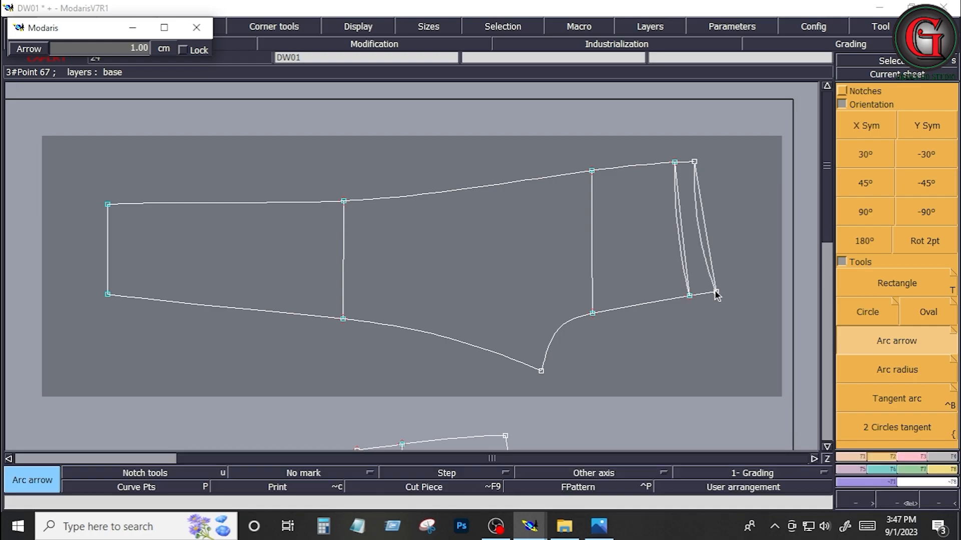
pyautogui.scroll(-2, 716, 294)
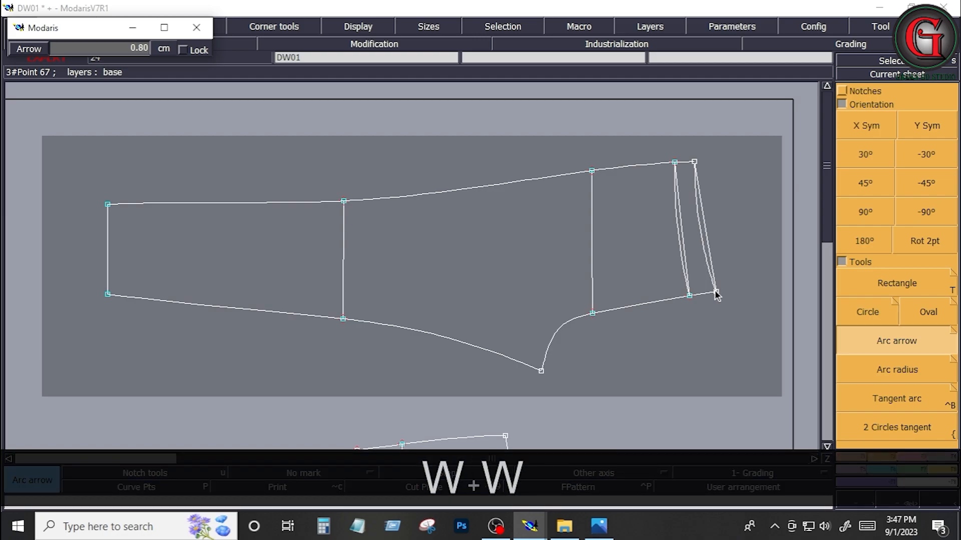
pyautogui.scroll(-1, 716, 295)
pyautogui.scroll(-1, 716, 294)
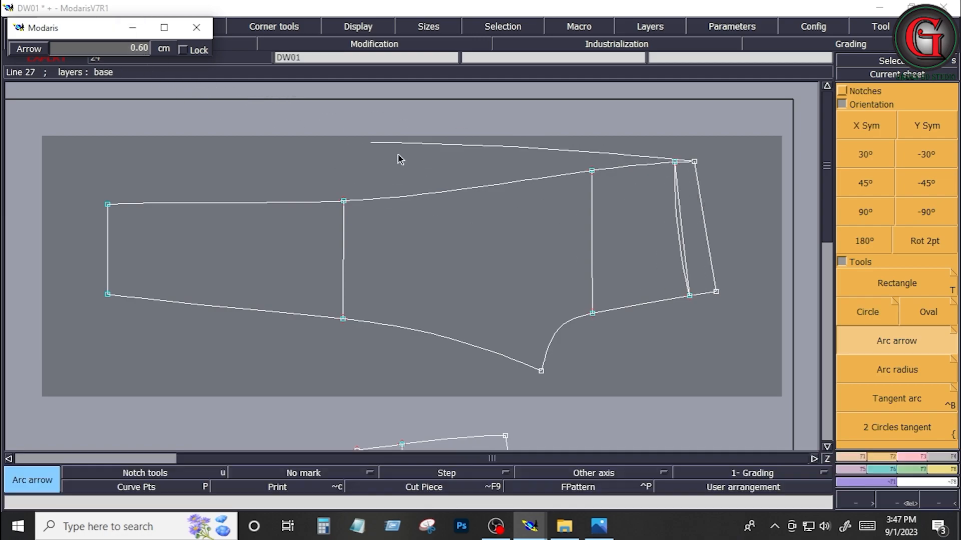
pyautogui.scroll(-1, 719, 296)
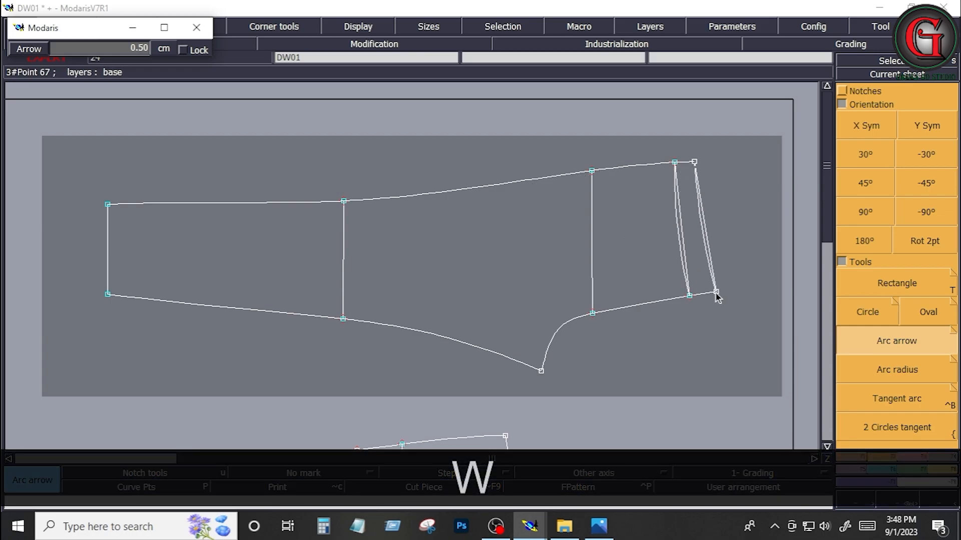
pyautogui.click(716, 295)
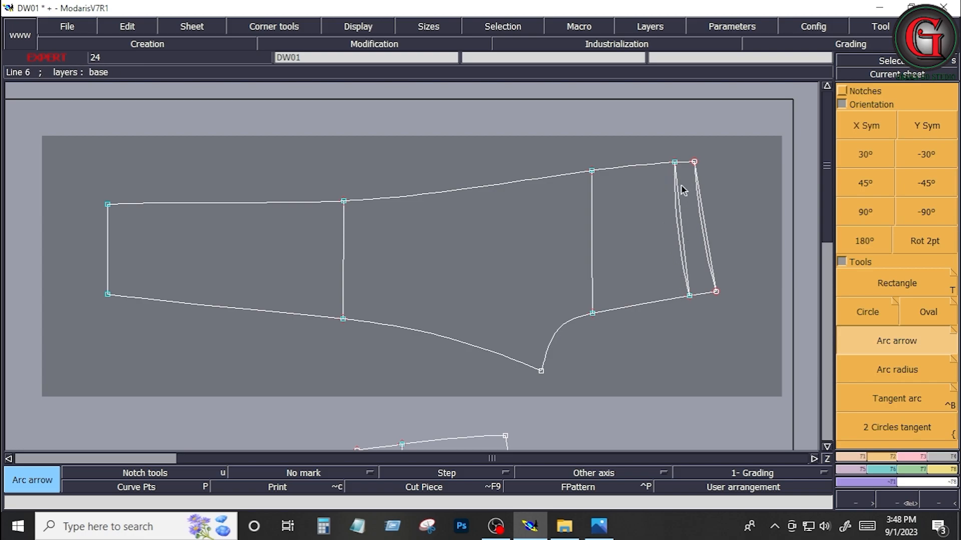
pyautogui.click(688, 297)
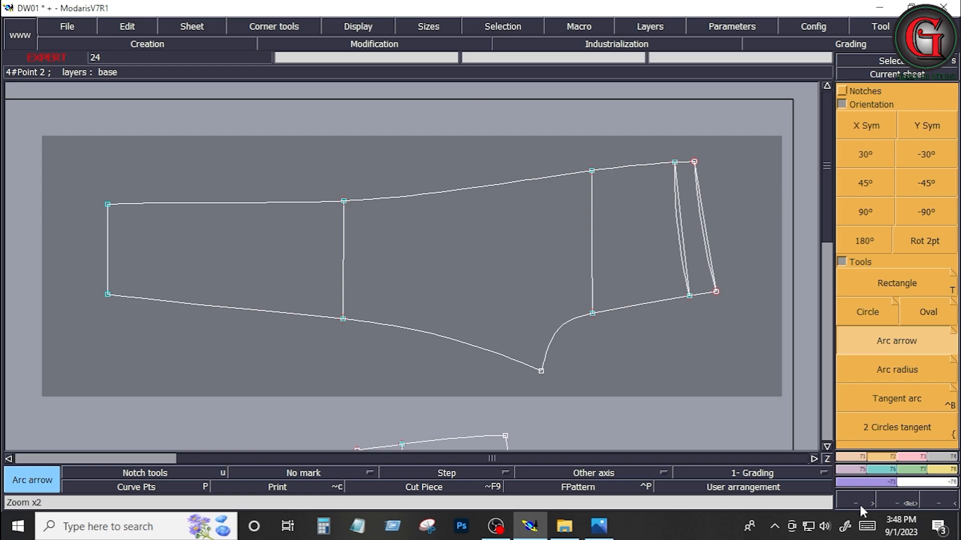
# Step: Switch to the measurement sheet image and examine the back pocket dimensions and the pocket's placement below the yoke on the back view
pyautogui.click(601, 528)
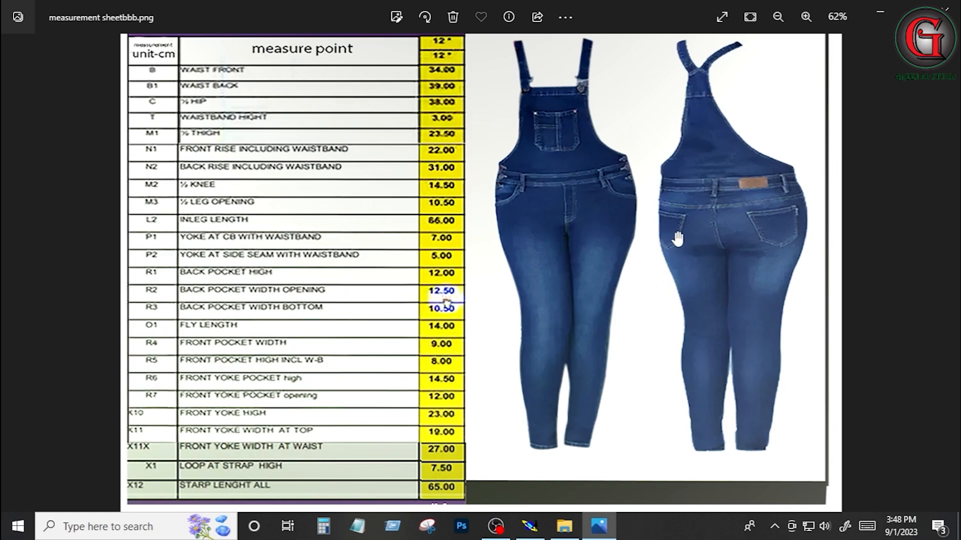
pyautogui.click(530, 532)
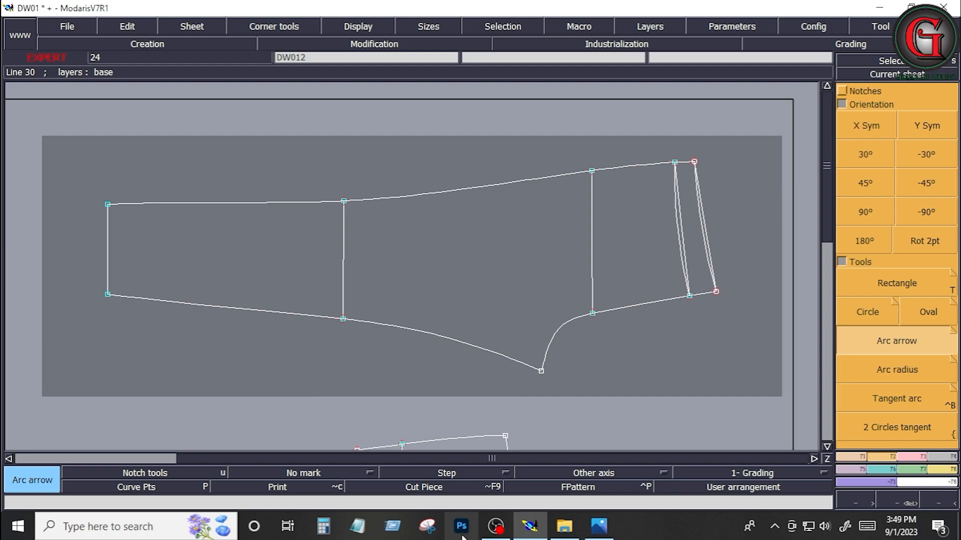
pyautogui.click(599, 526)
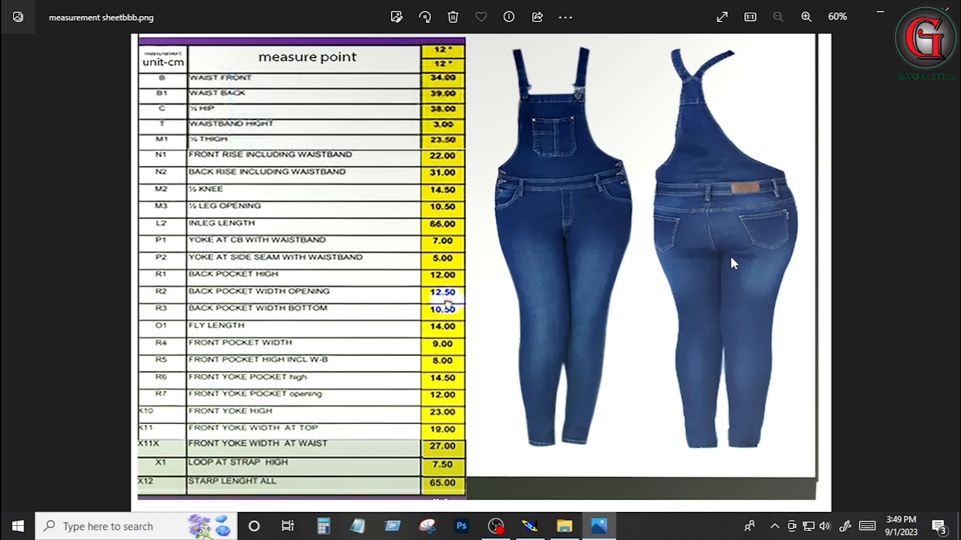
pyautogui.scroll(6, 755, 236)
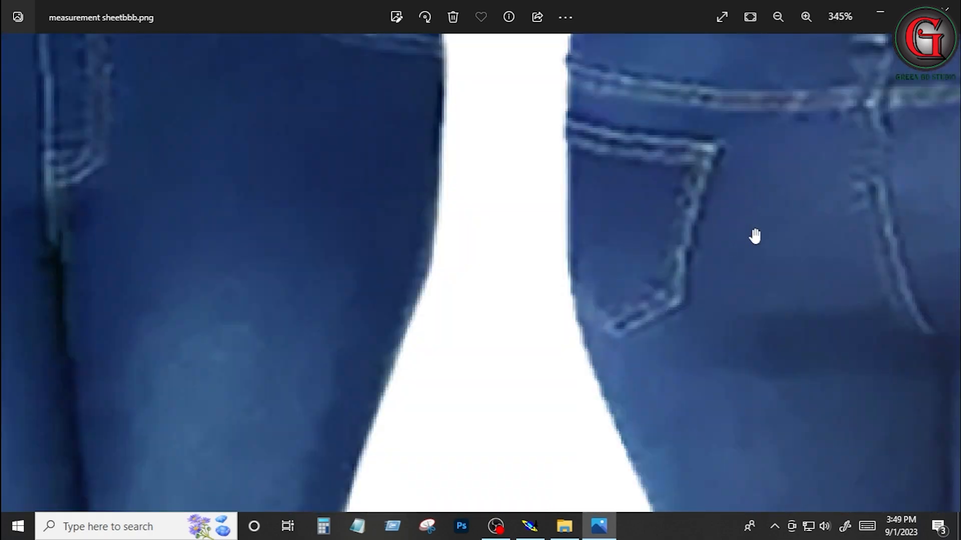
pyautogui.scroll(-4, 755, 236)
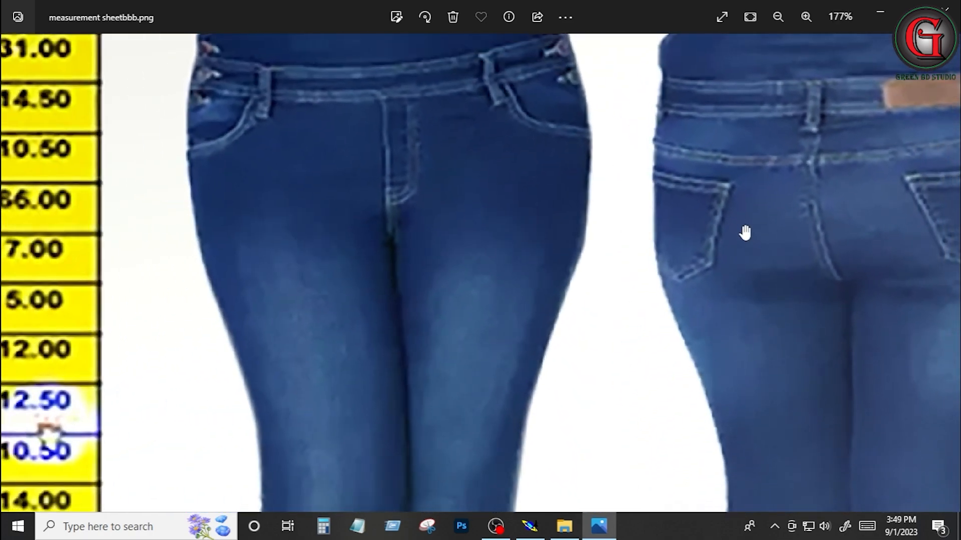
pyautogui.scroll(-1, 745, 233)
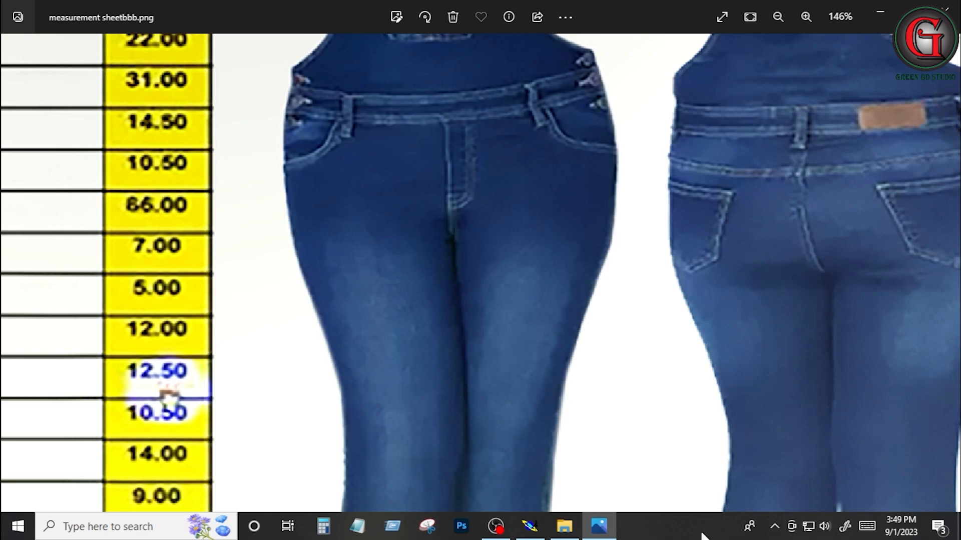
pyautogui.moveTo(596, 537)
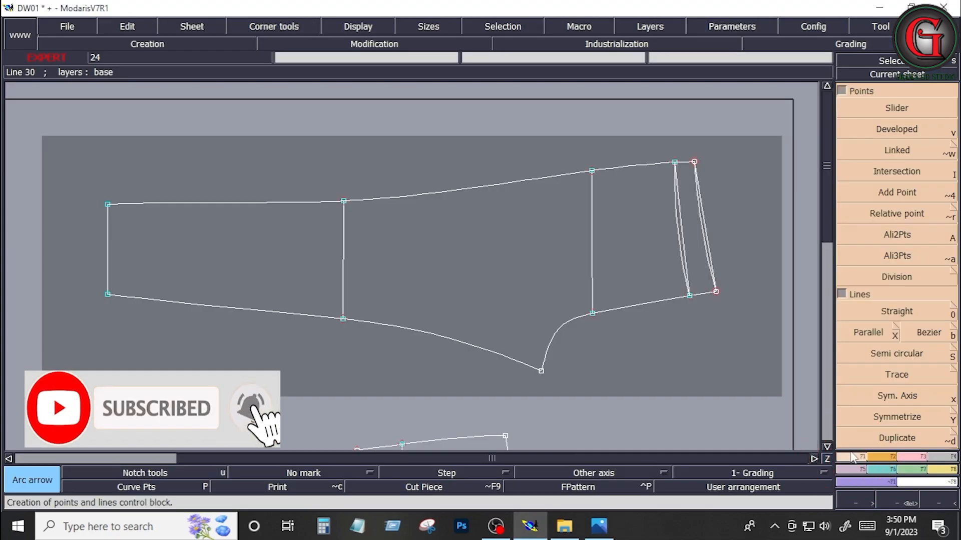
# Step: Try a Parallel of the straight yoke line on its leg side at 1.25 cm, and undo it
pyautogui.click(880, 331)
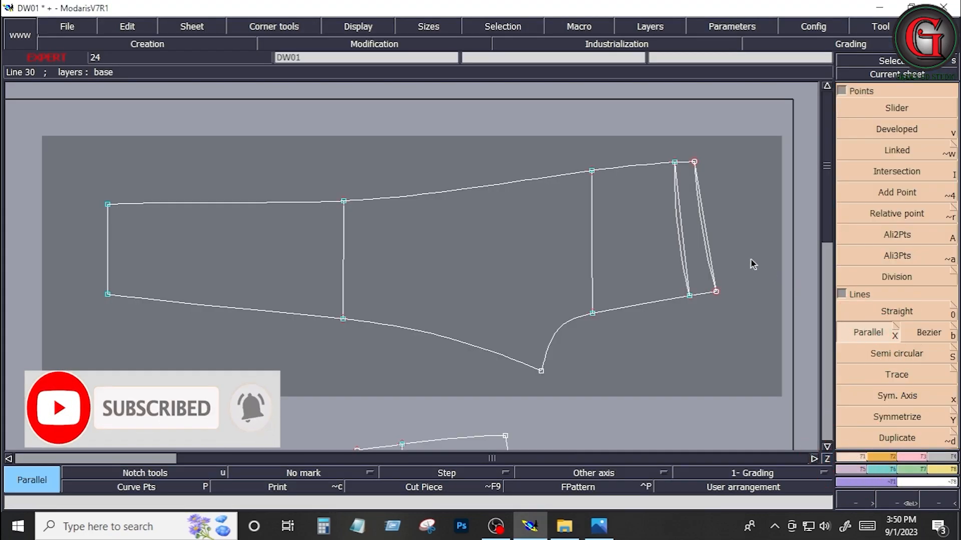
pyautogui.click(683, 229)
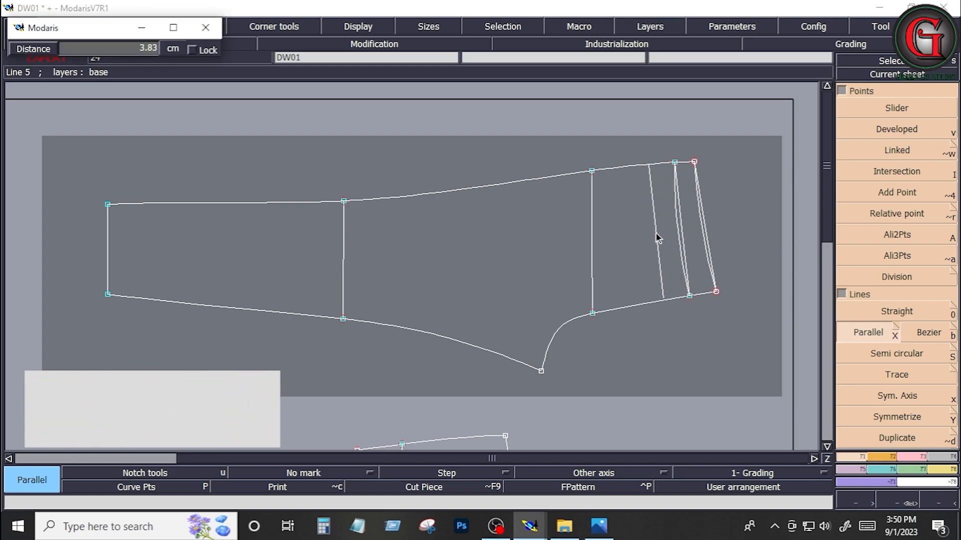
pyautogui.write('1.25')
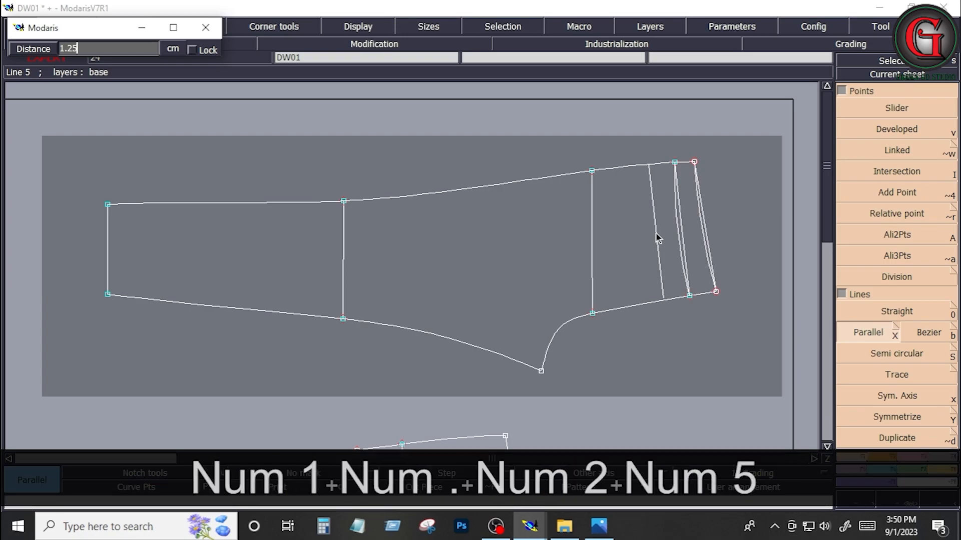
pyautogui.press('Return')
pyautogui.hotkey('ctrl', 'z')
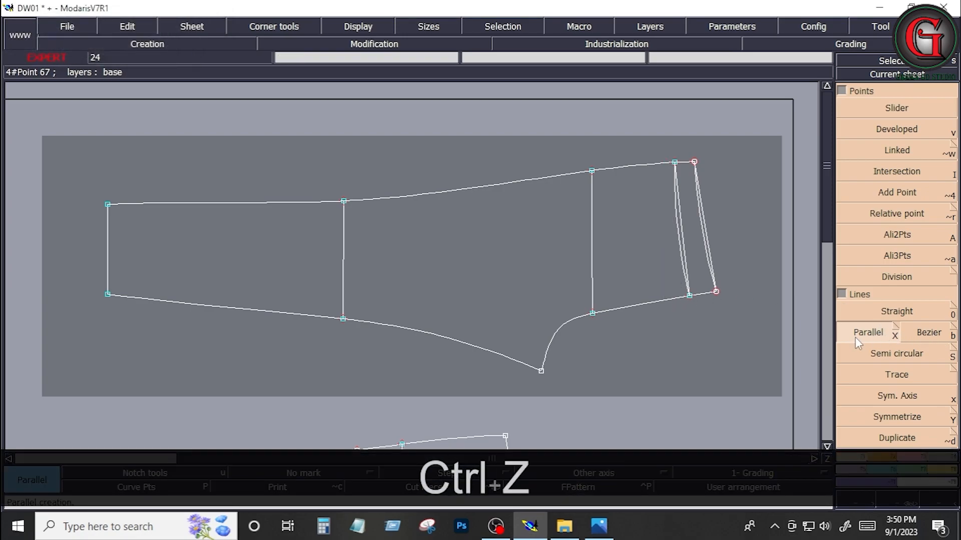
# Step: Create a Parallel of the straight yoke line on its leg side at a distance of 3 cm
pyautogui.click(683, 239)
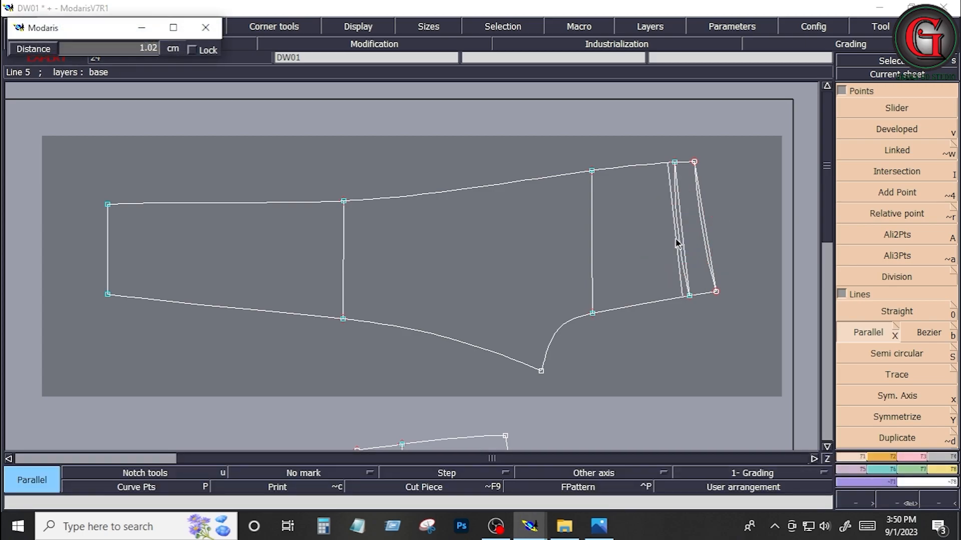
pyautogui.write('1.25')
pyautogui.press('Down')
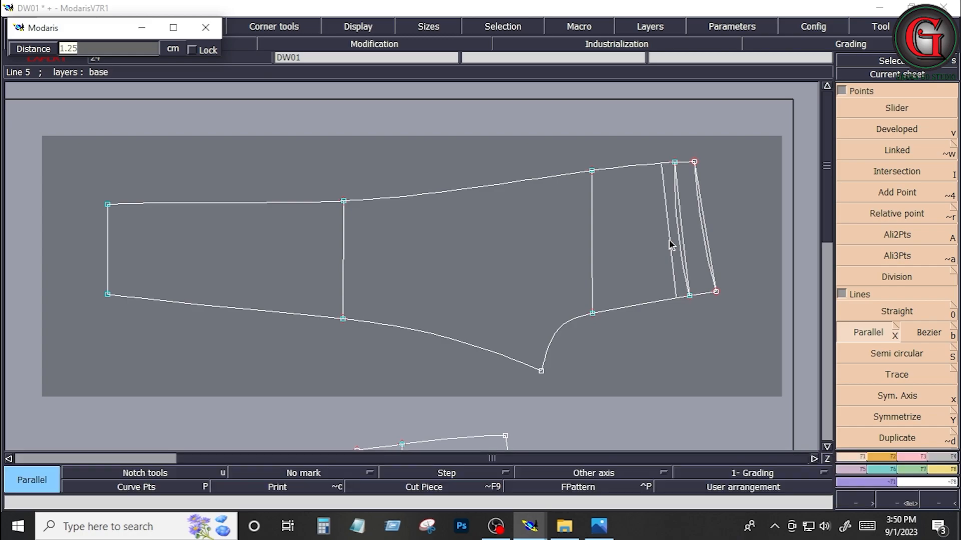
pyautogui.write('3')
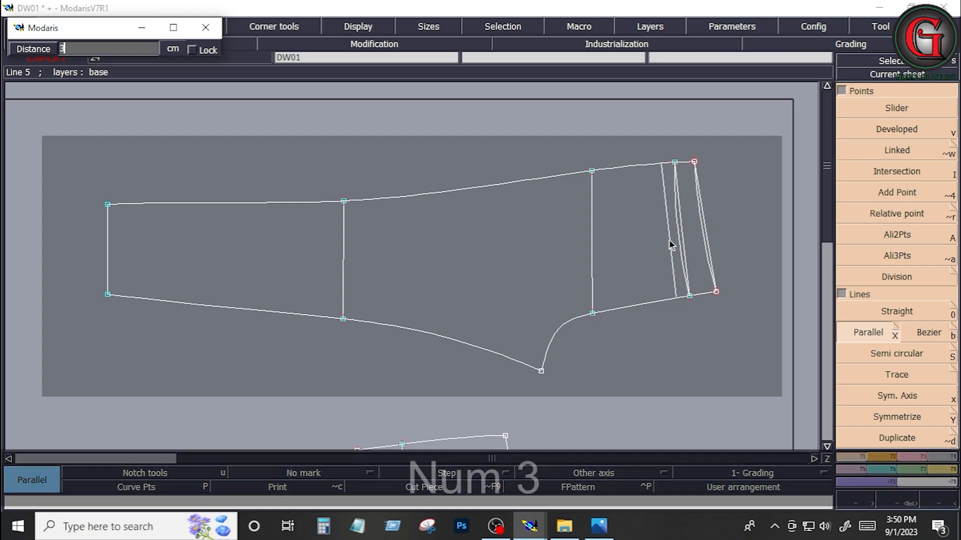
pyautogui.press('Down')
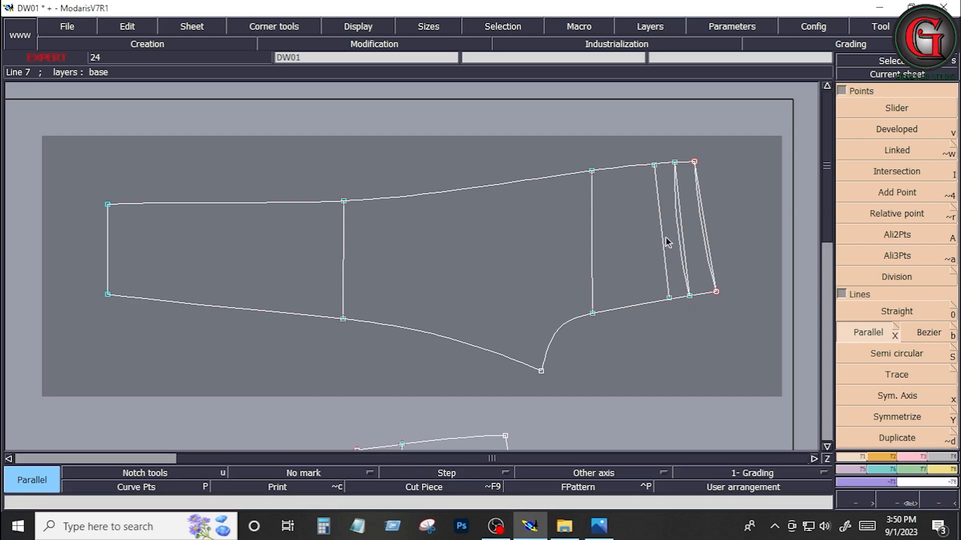
pyautogui.click(682, 238)
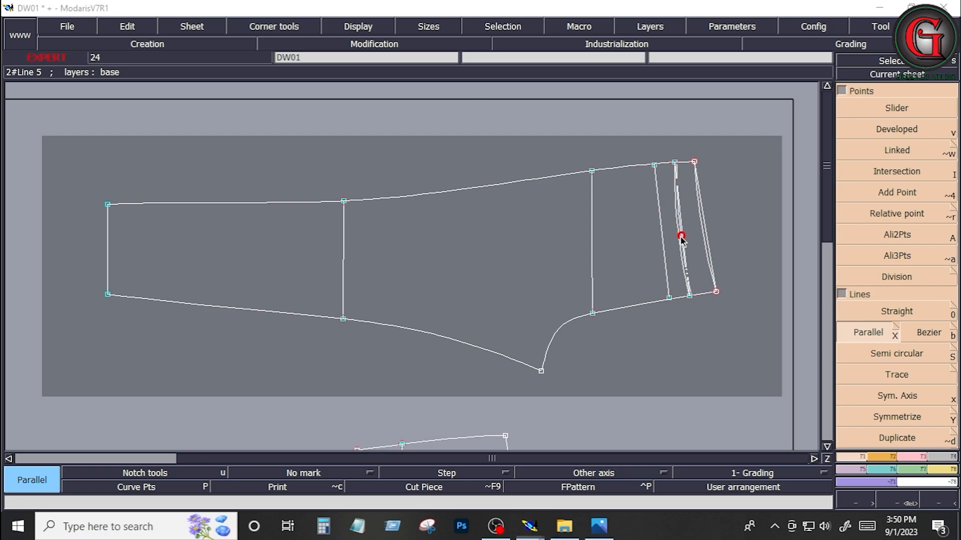
pyautogui.click(673, 229)
pyautogui.hotkey('ctrl', 'z')
# Step: Create a second Parallel of the straight yoke line on its leg side at a distance of 2.5 cm
pyautogui.click(682, 241)
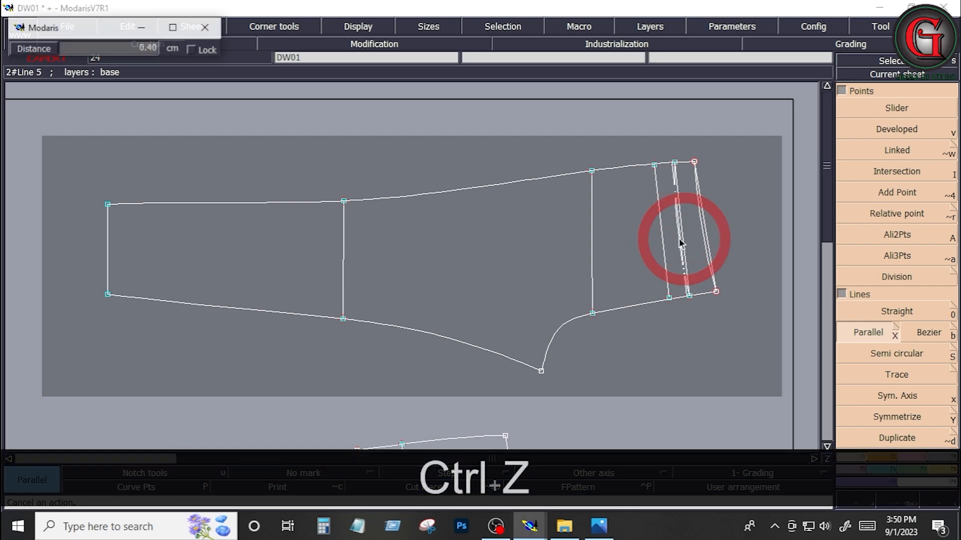
pyautogui.press('Down')
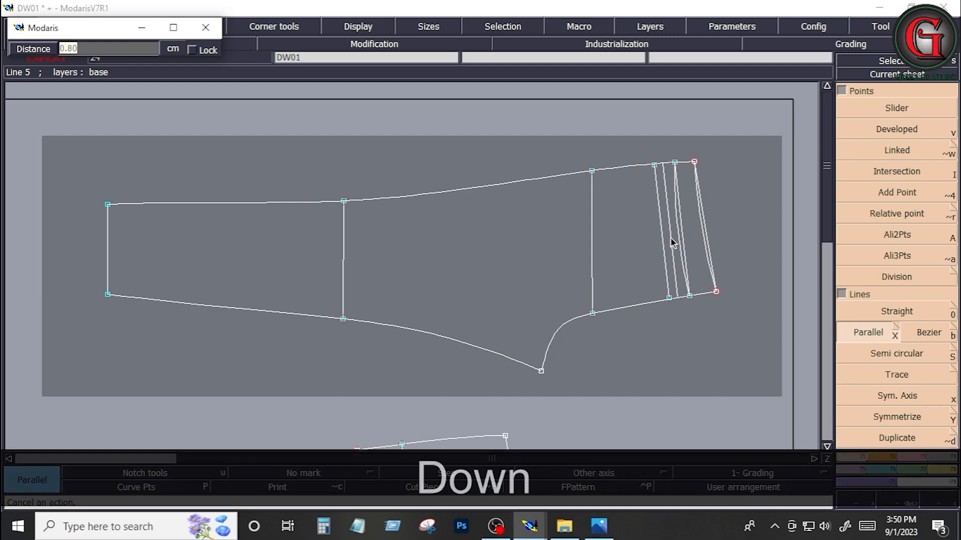
pyautogui.write('2.5')
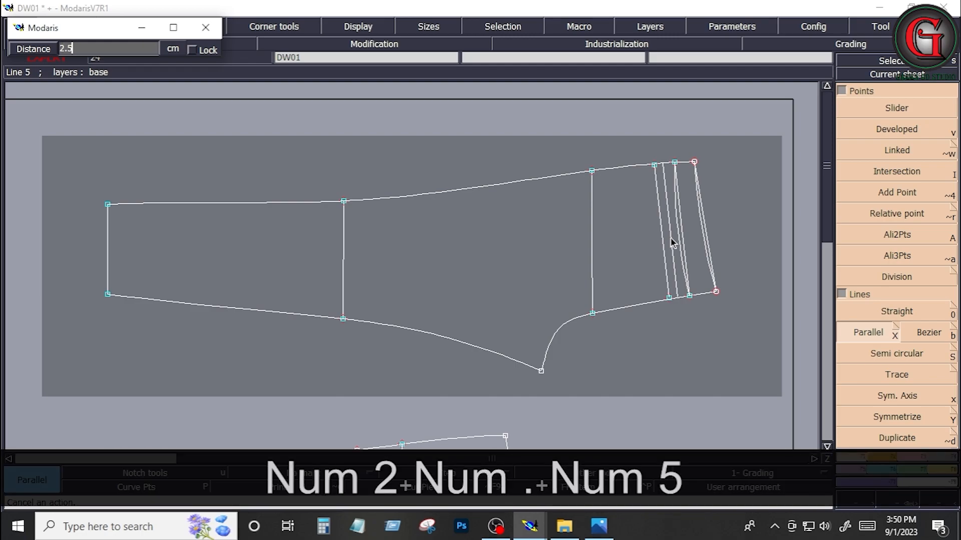
pyautogui.press('Return')
pyautogui.press('Return')
# Step: Add a midpoint with Division between the two ends of the parallel line 3 cm from the yoke line
pyautogui.moveTo(642, 144); pyautogui.dragTo(724, 320)
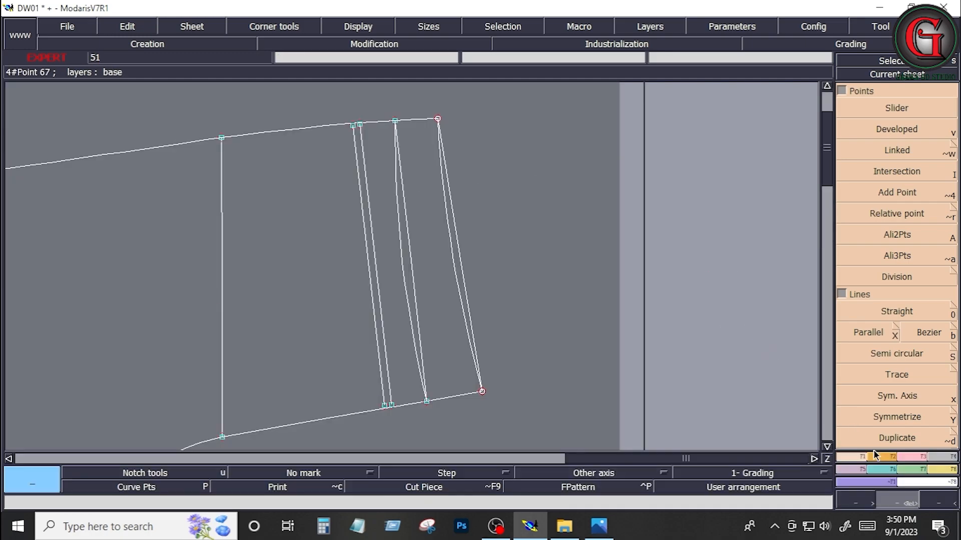
pyautogui.click(902, 276)
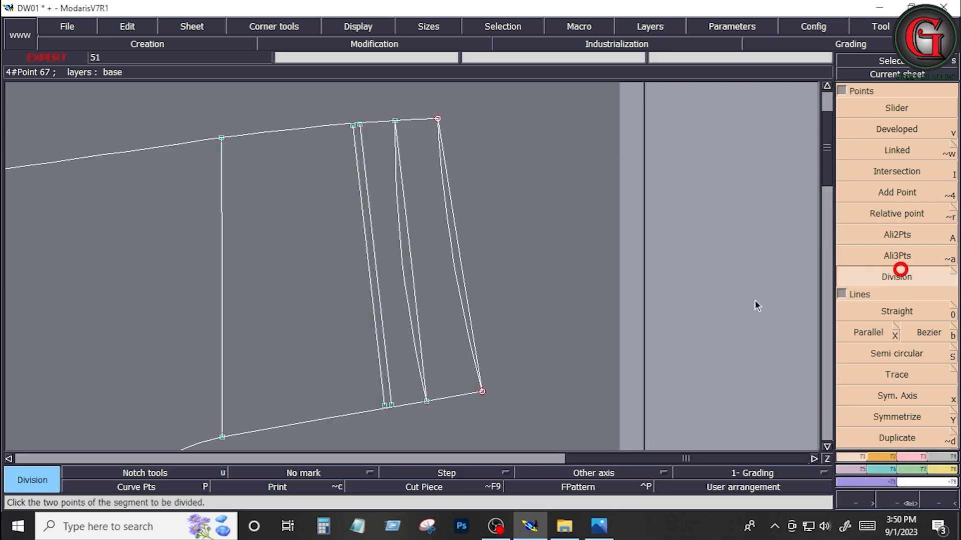
pyautogui.click(383, 406)
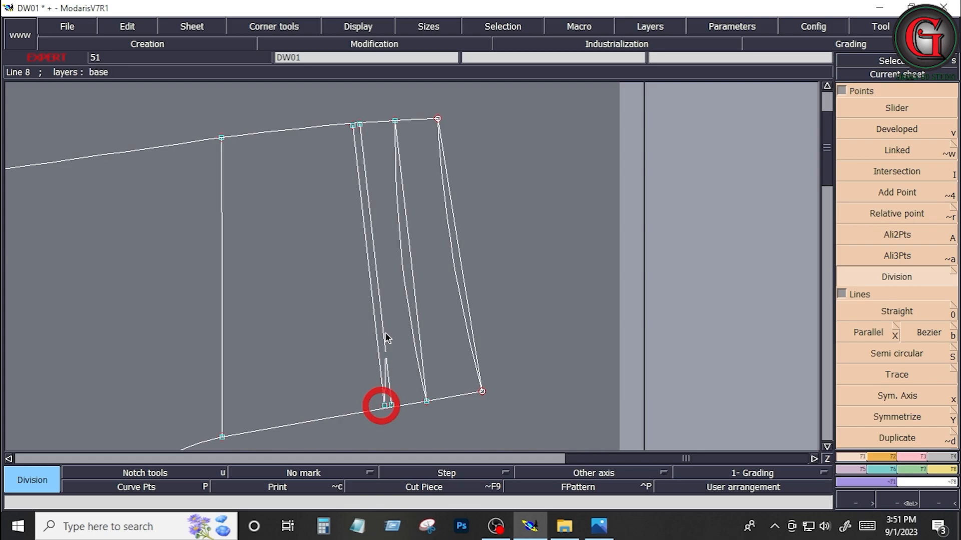
pyautogui.click(351, 128)
pyautogui.press('Return')
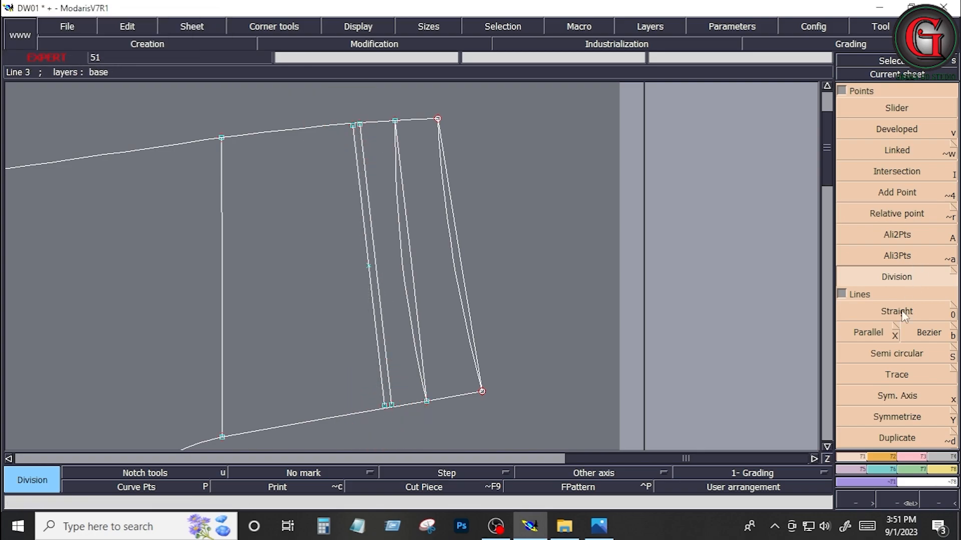
# Step: Try a Developed point 0.625 cm from the midpoint towards the side seam on the 3 cm parallel line, and undo it
pyautogui.click(907, 130)
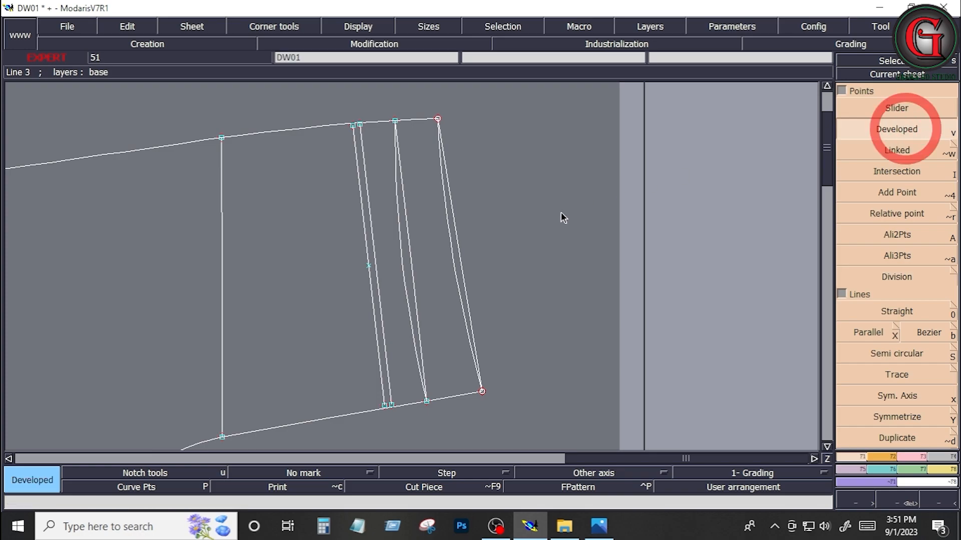
pyautogui.click(367, 263)
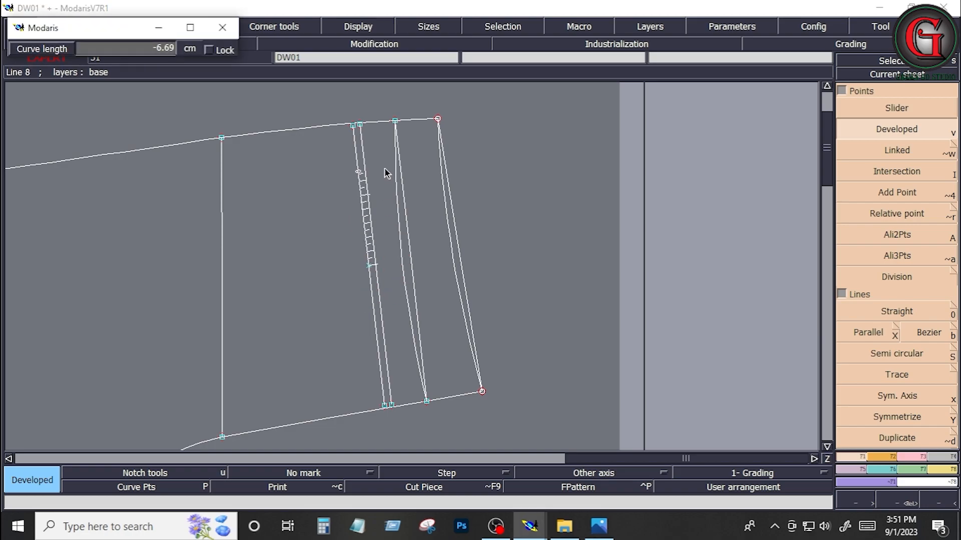
pyautogui.press('Down')
pyautogui.write('-.6')
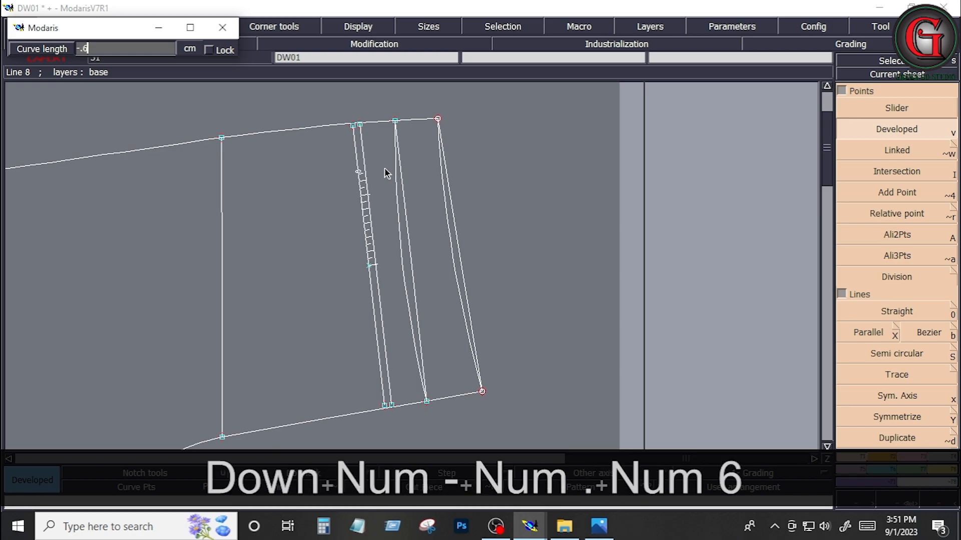
pyautogui.press('KP_Decimal')
pyautogui.write('25')
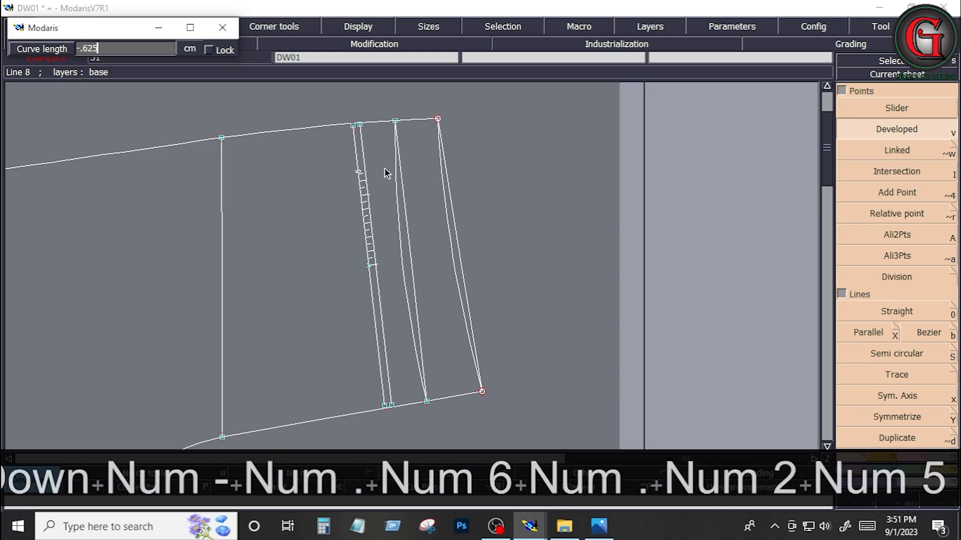
pyautogui.press('Return')
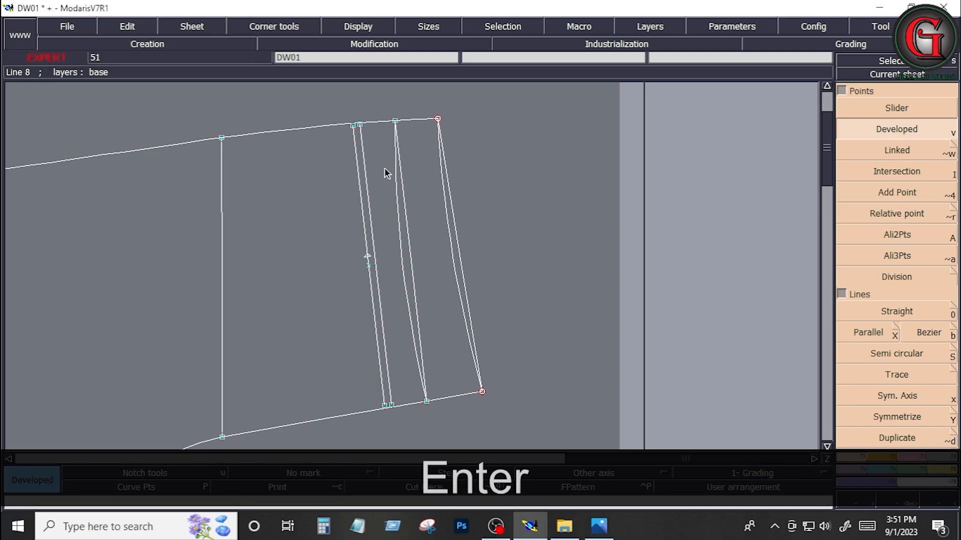
pyautogui.hotkey('ctrl', 'z')
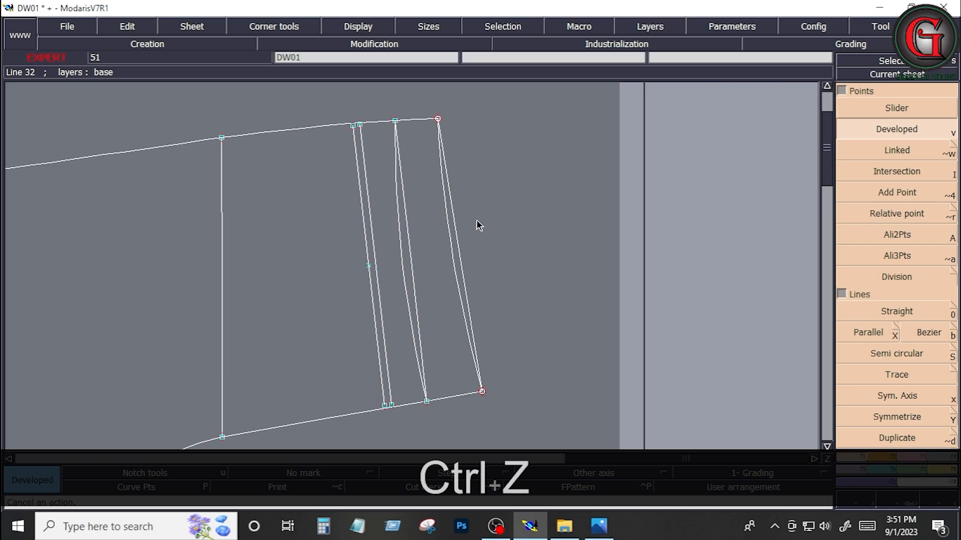
# Step: Add Developed points 6.25 cm to either side of the midpoint on the parallel line 3 cm from the yoke line
pyautogui.click(368, 266)
pyautogui.press('Down')
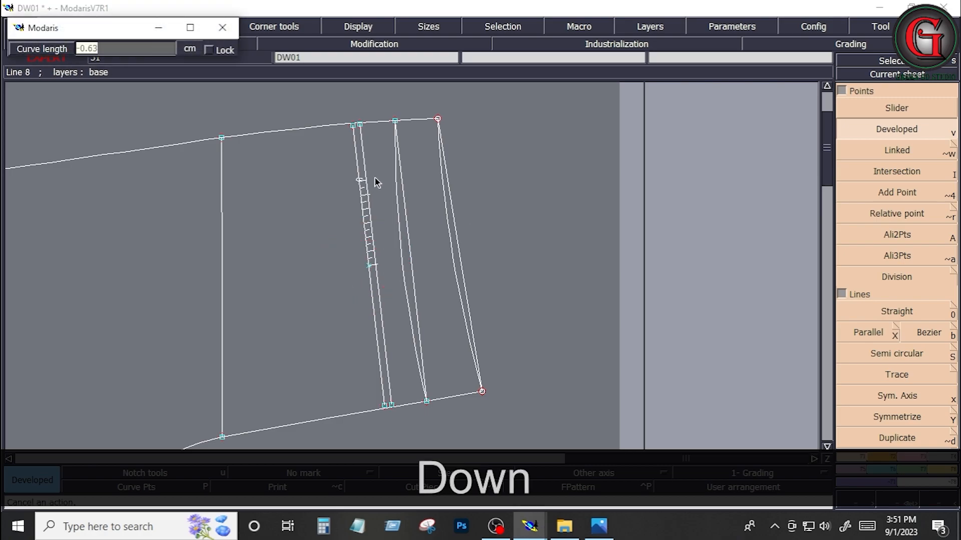
pyautogui.write('-6.')
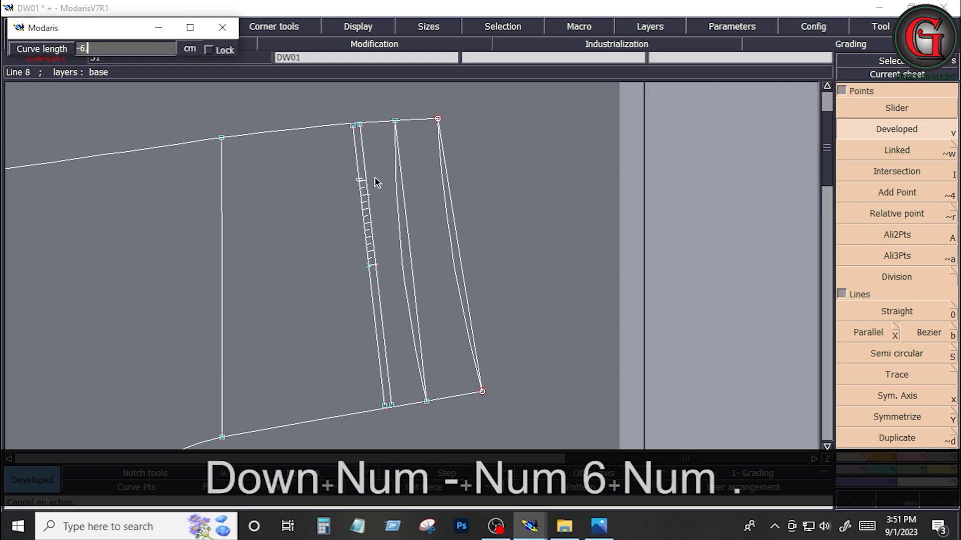
pyautogui.write('25')
pyautogui.press('Return')
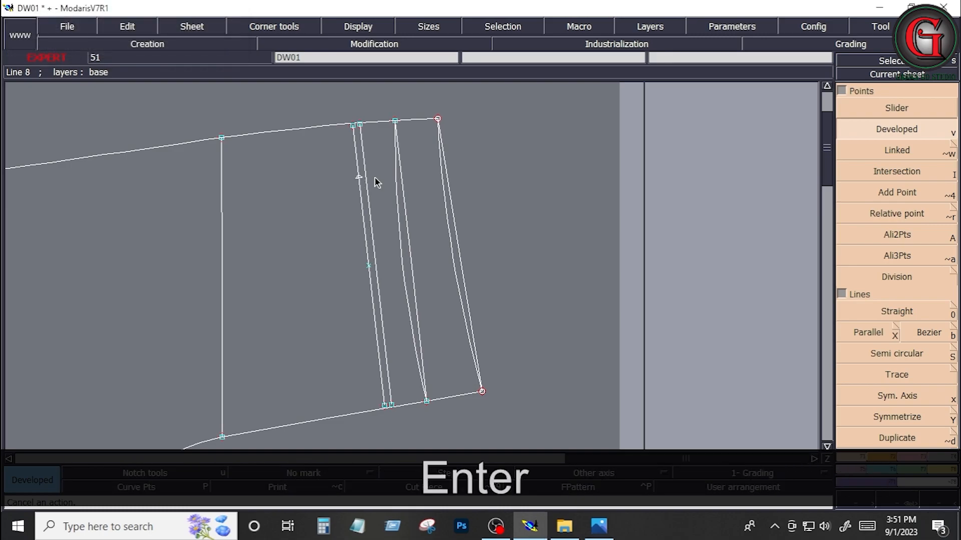
pyautogui.click(368, 265)
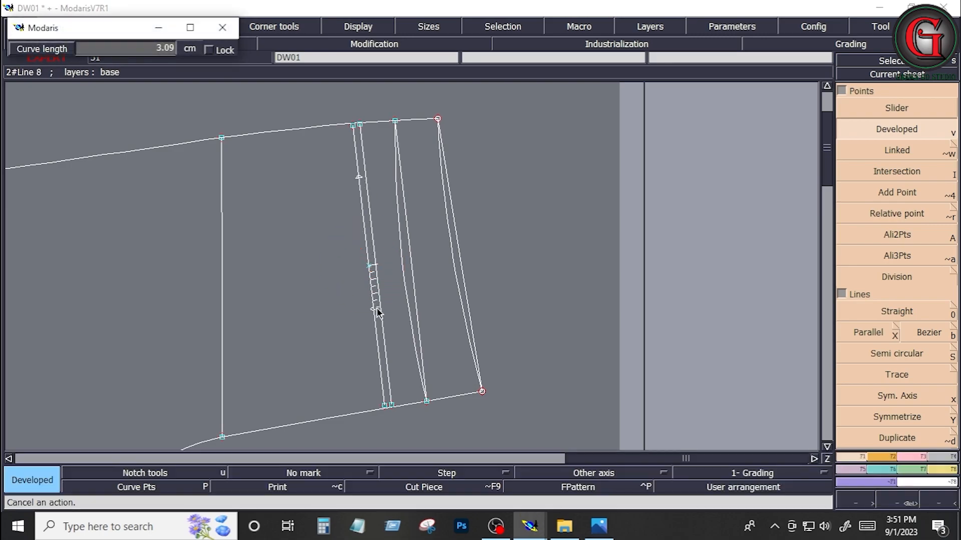
pyautogui.press('Down')
pyautogui.write('6.25')
pyautogui.press('Return')
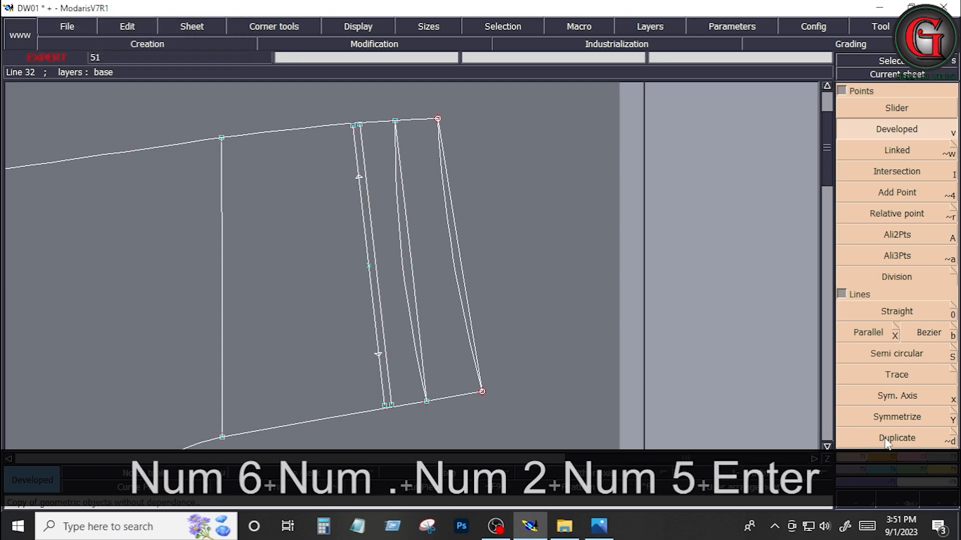
# Step: Draw a short Bezier line about 0.5 cm long from the side-seam Developed point across to the 2.5 cm parallel line
pyautogui.click(931, 332)
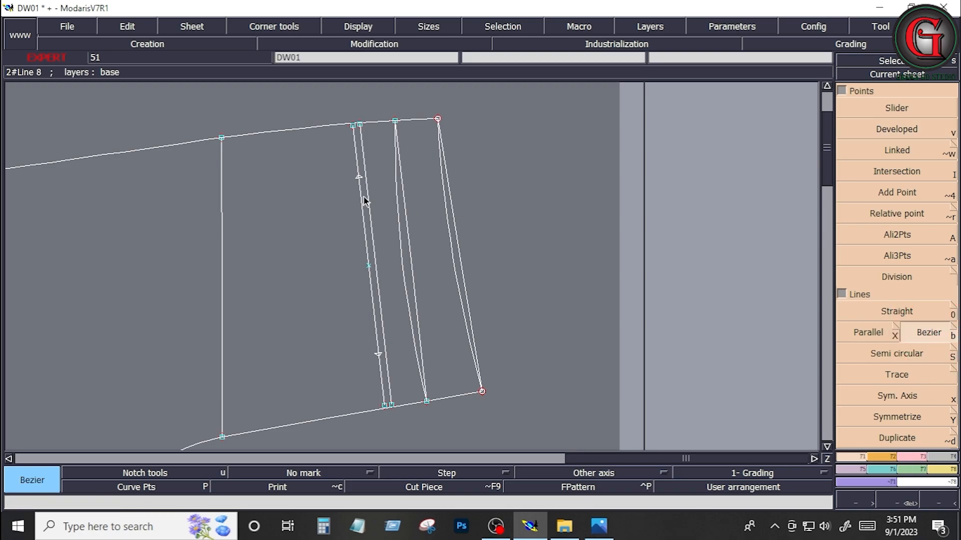
pyautogui.click(361, 178)
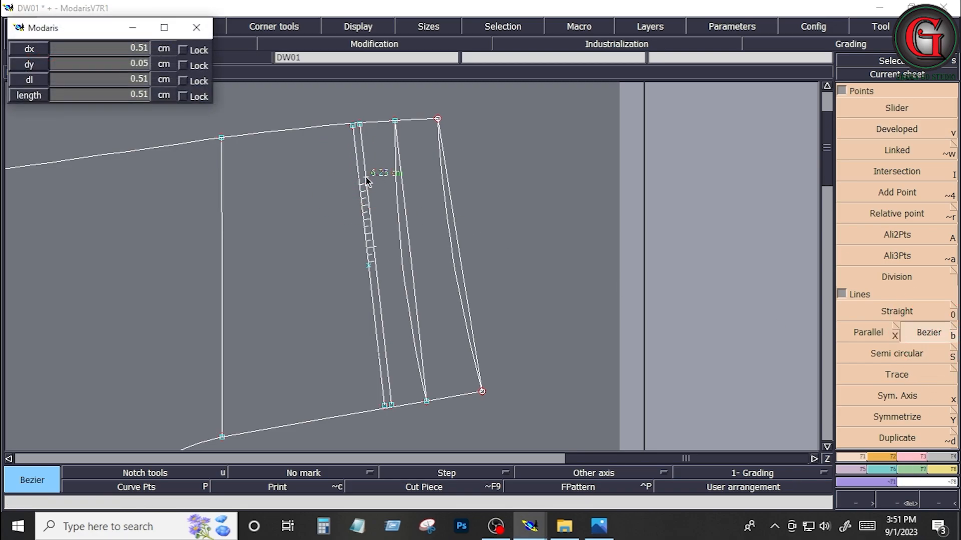
pyautogui.click(365, 177)
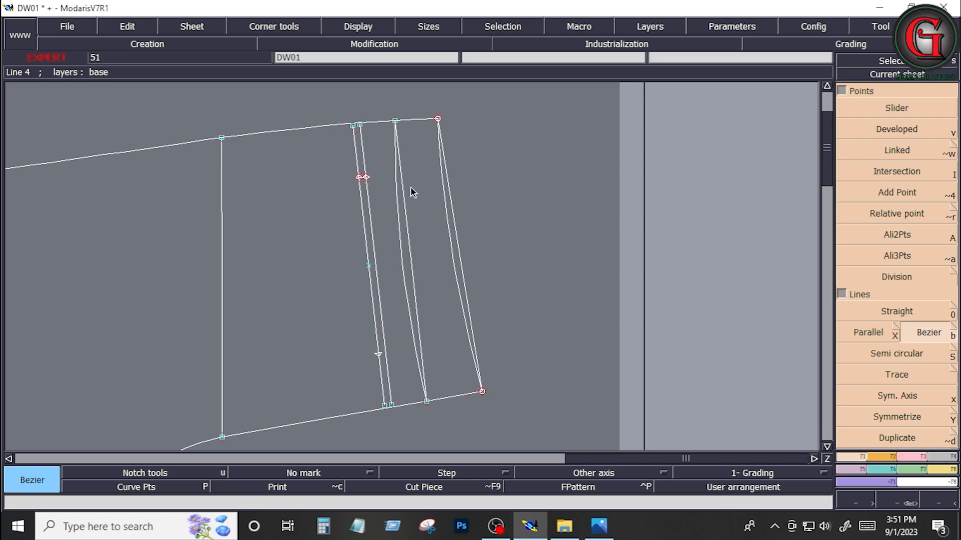
# Step: Apply Insert Point to the short line's end on the 2.5 cm parallel line, and delete the short connecting line
pyautogui.click(911, 457)
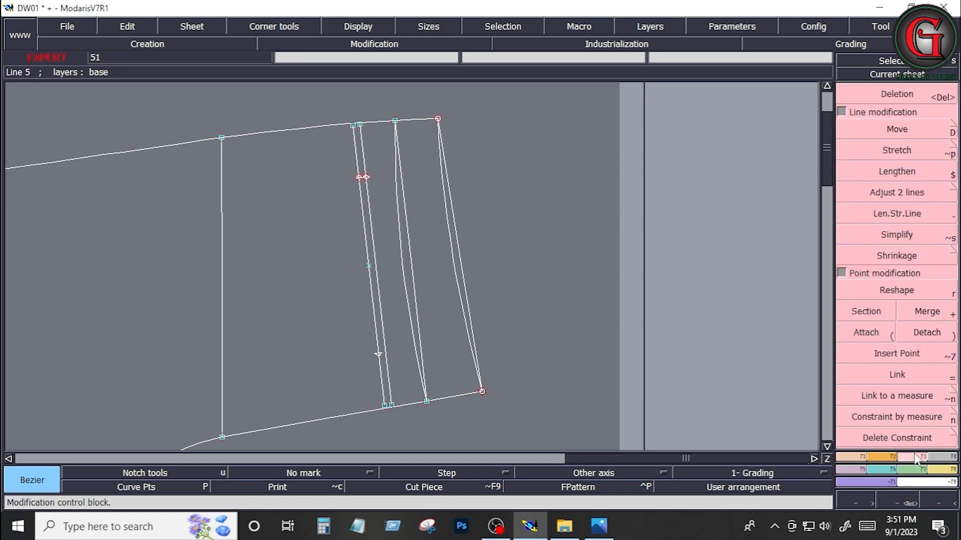
pyautogui.click(896, 353)
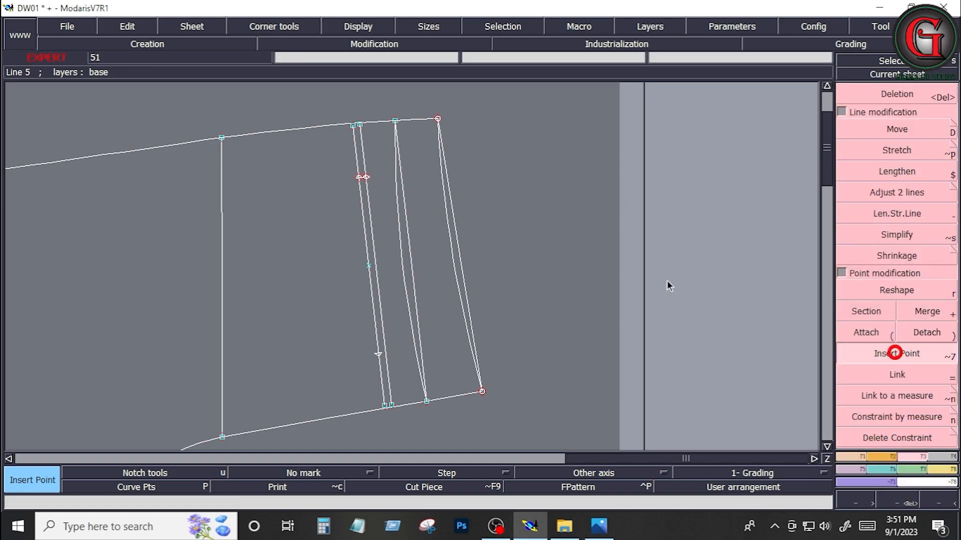
pyautogui.click(366, 178)
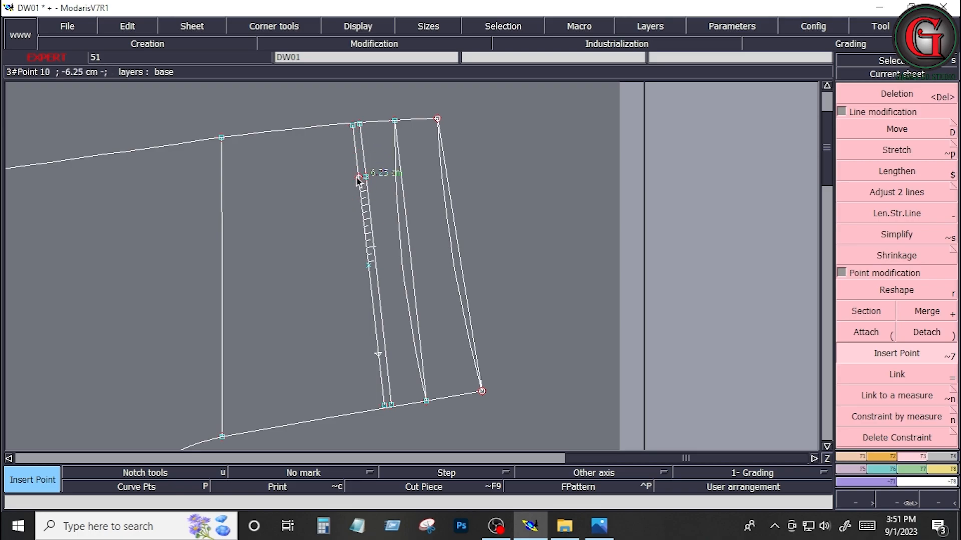
pyautogui.press('Delete')
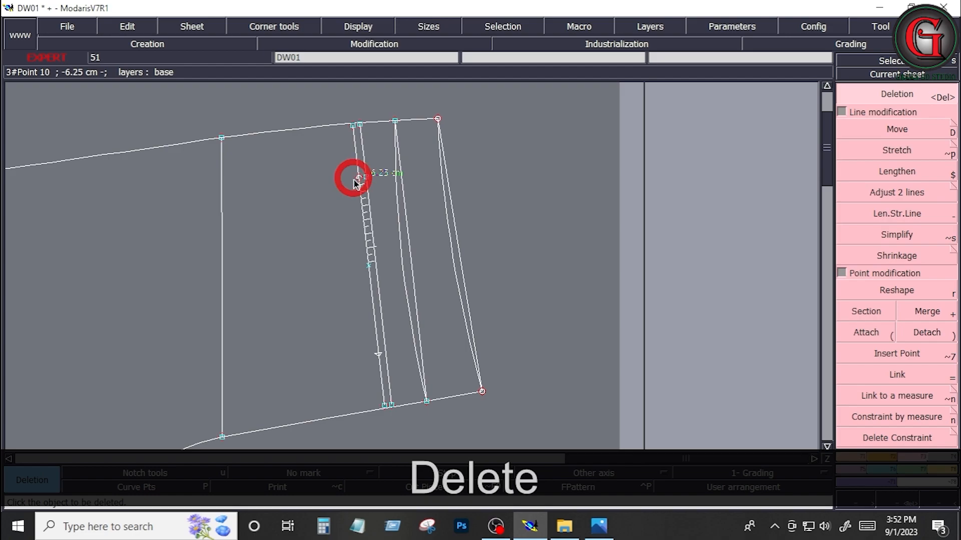
pyautogui.press('Return')
pyautogui.moveTo(314, 154); pyautogui.dragTo(398, 205)
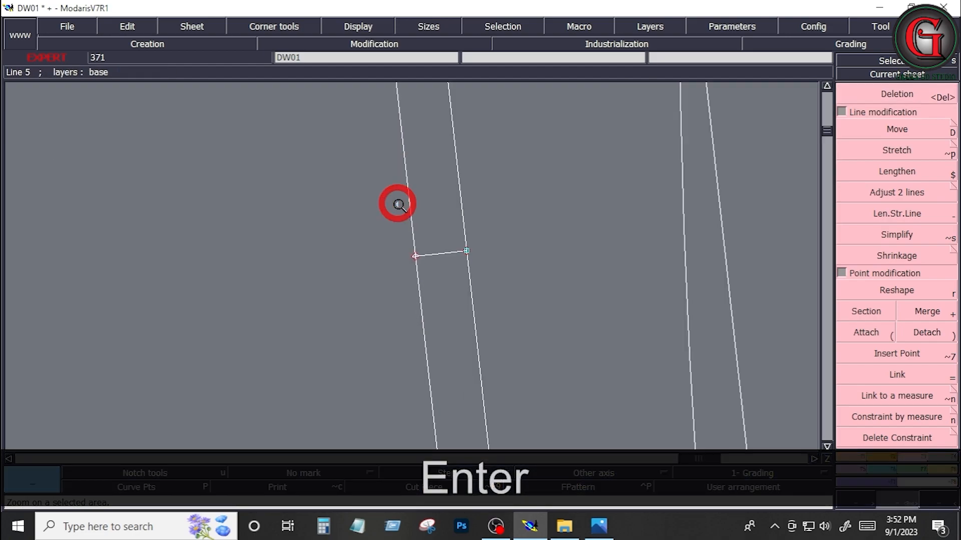
pyautogui.press('Delete')
pyautogui.click(436, 255)
pyautogui.press('Home')
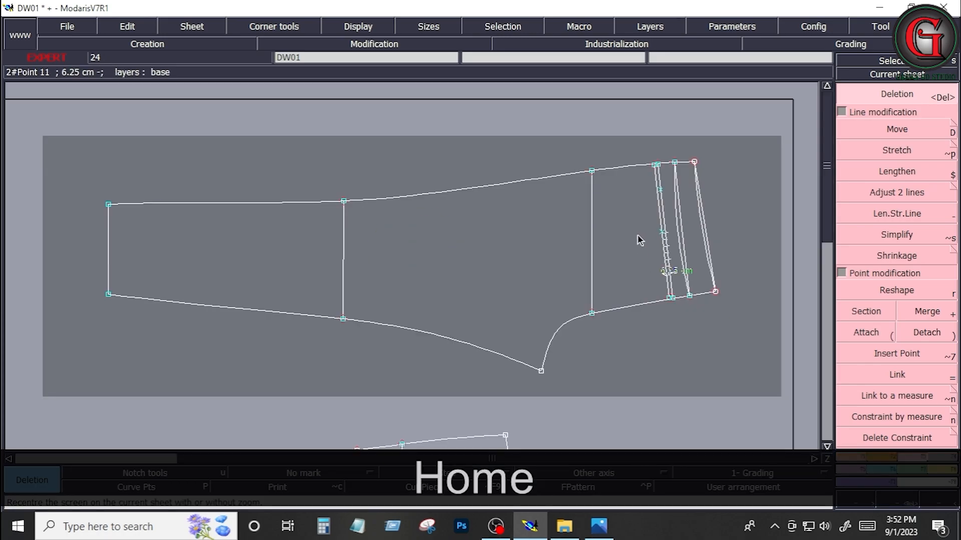
# Step: Apply Insert Point to the Developed point on the centre-back side of the 3 cm parallel line
pyautogui.press('Return')
pyautogui.moveTo(612, 220); pyautogui.dragTo(697, 325)
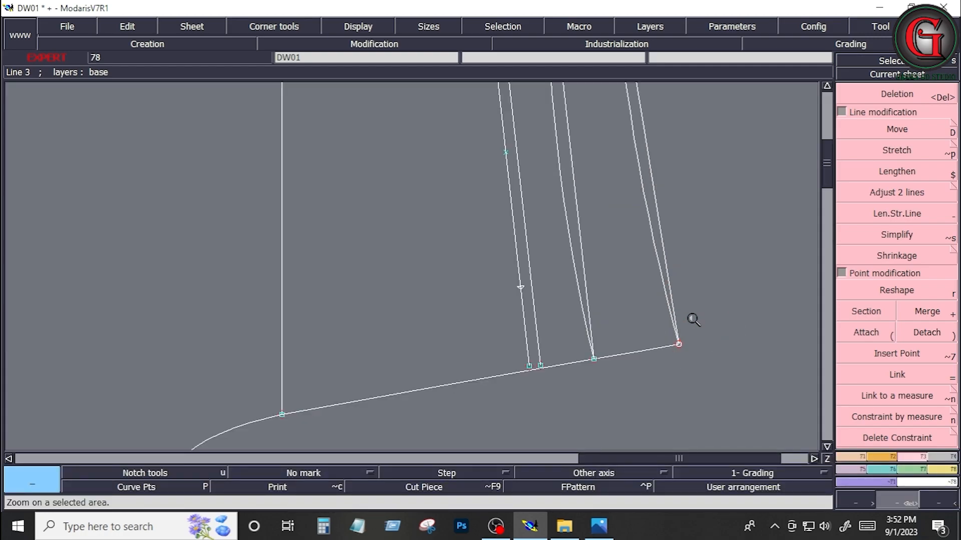
pyautogui.press('Home')
pyautogui.click(674, 303)
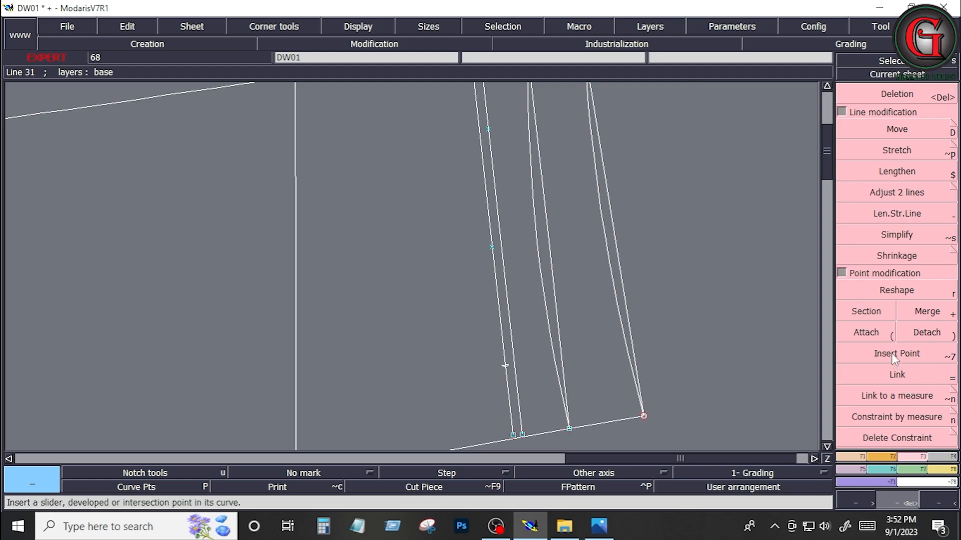
pyautogui.click(892, 353)
pyautogui.click(505, 365)
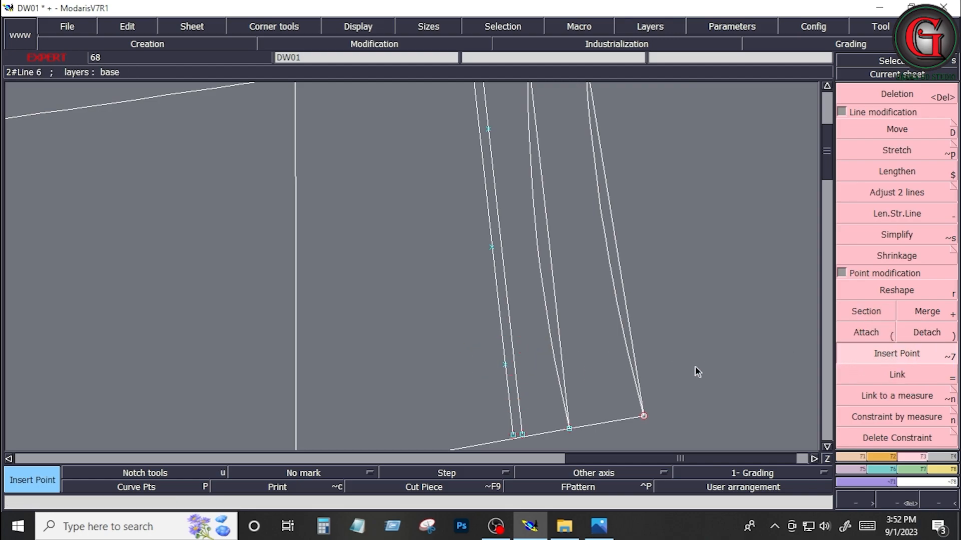
# Step: Draw the pocket's upper edge with Bezier between the inserted centre-back point and the inserted side-seam point
pyautogui.click(853, 457)
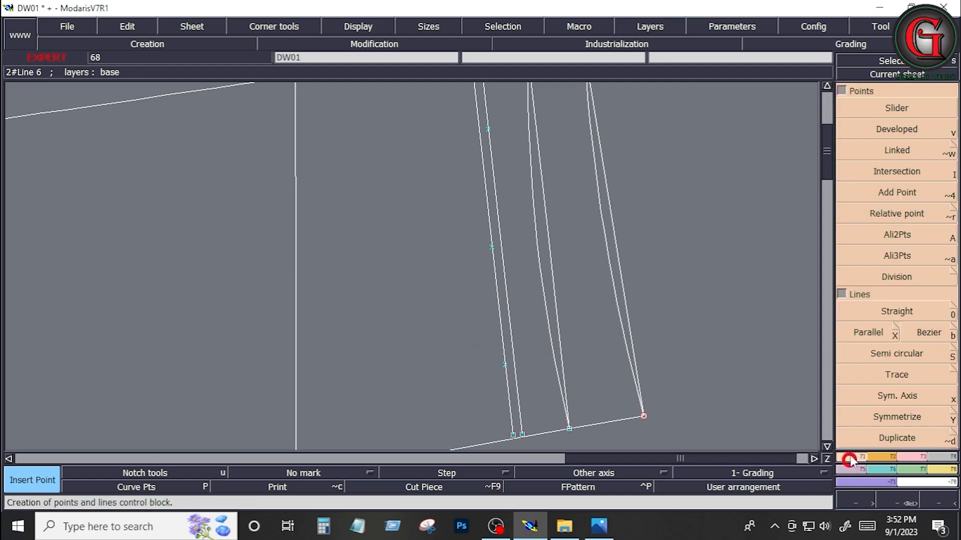
pyautogui.click(931, 319)
pyautogui.click(923, 336)
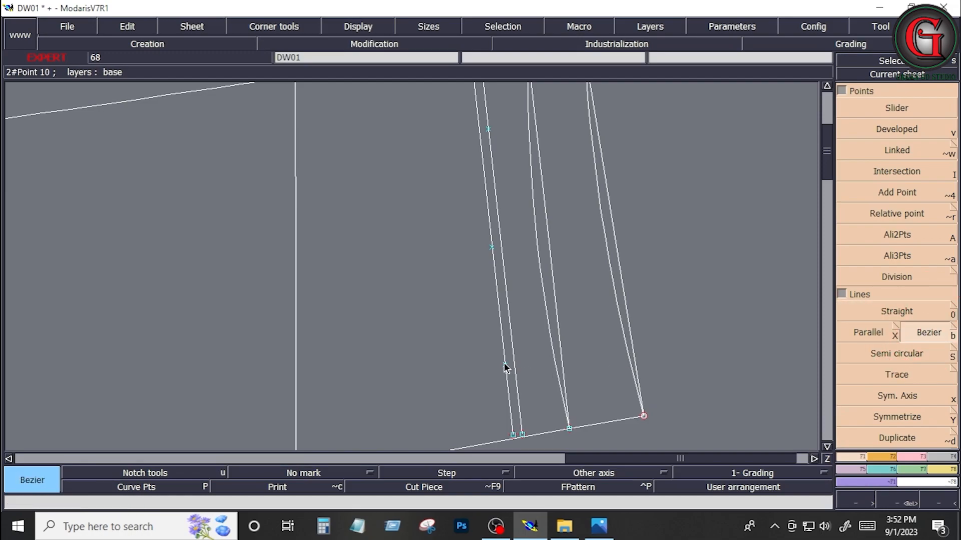
pyautogui.click(504, 365)
pyautogui.click(488, 130)
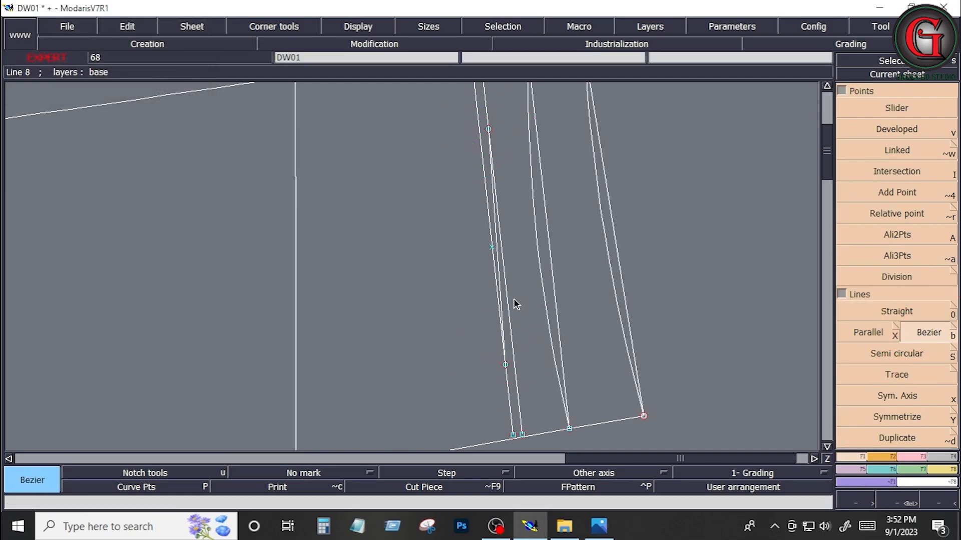
# Step: Delete the two yoke parallel lines and the old midpoint around the pocket's upper edge
pyautogui.press('Delete')
pyautogui.click(508, 308)
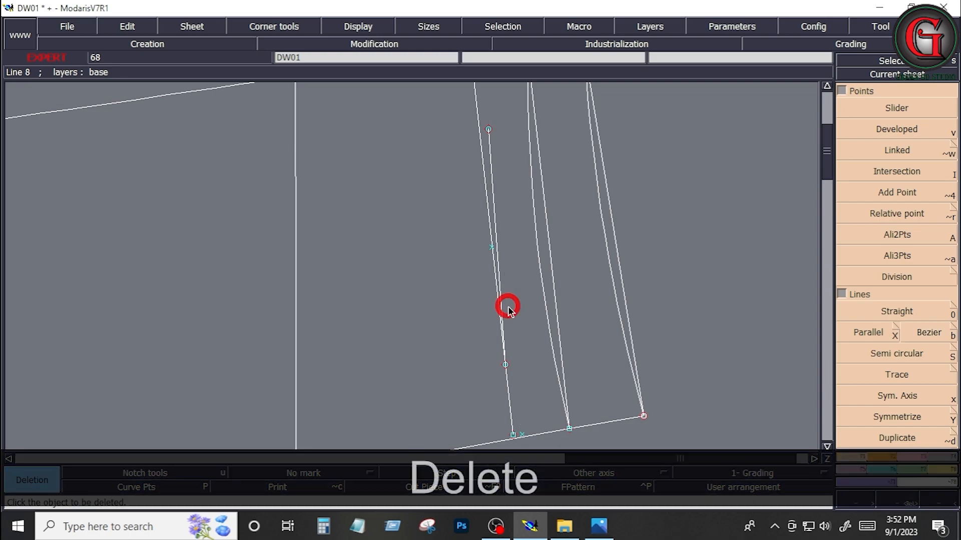
pyautogui.click(484, 204)
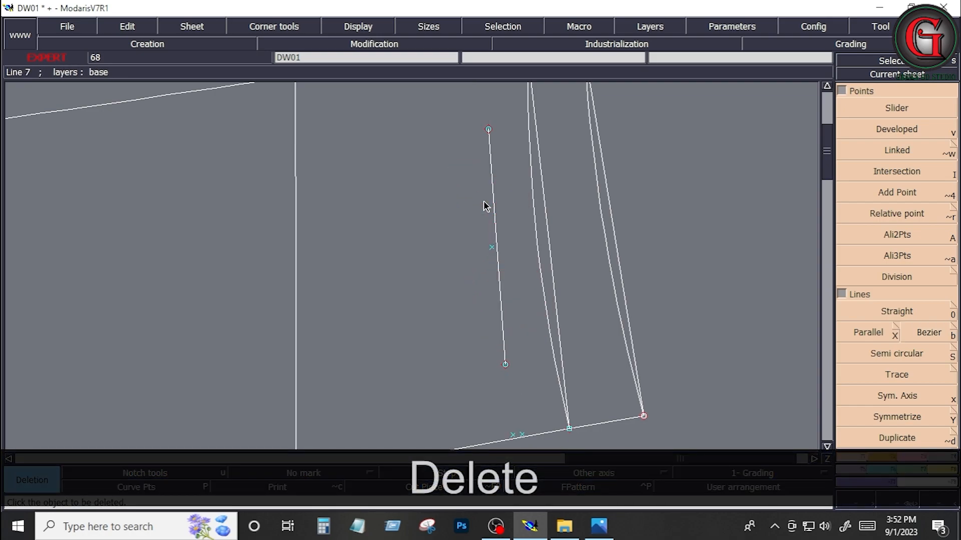
pyautogui.click(491, 252)
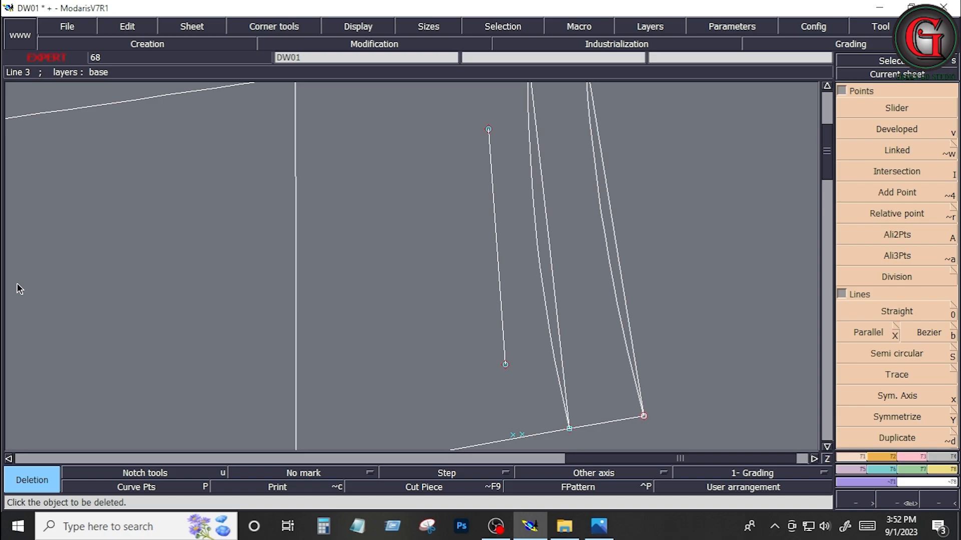
# Step: Create a Parallel of the pocket's upper edge on its leg side at a distance of 12 cm
pyautogui.click(869, 334)
pyautogui.click(496, 252)
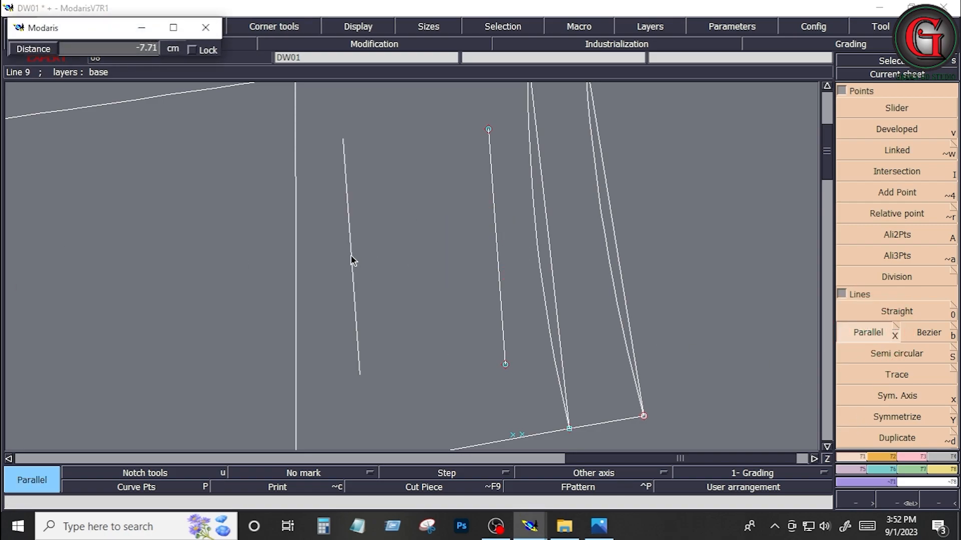
pyautogui.press('Down')
pyautogui.write('-')
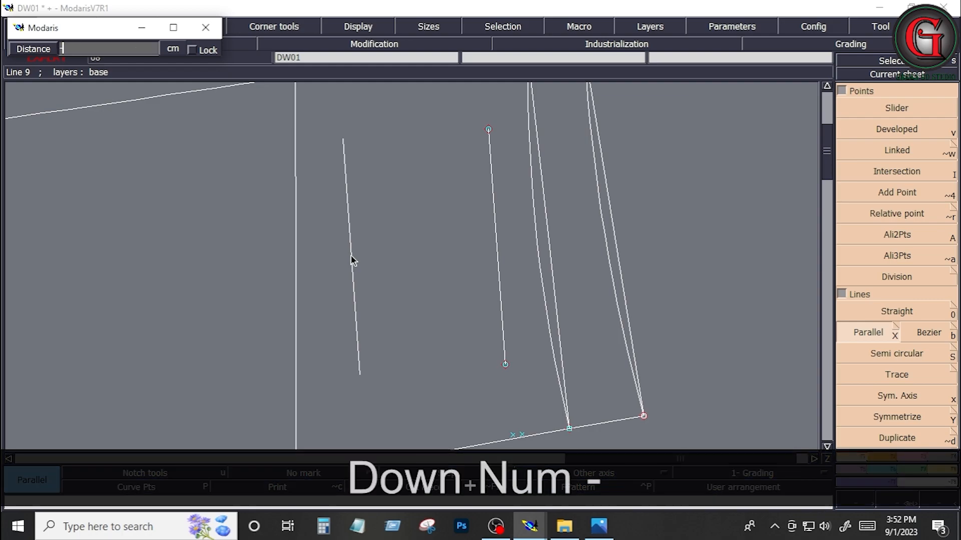
pyautogui.write('12')
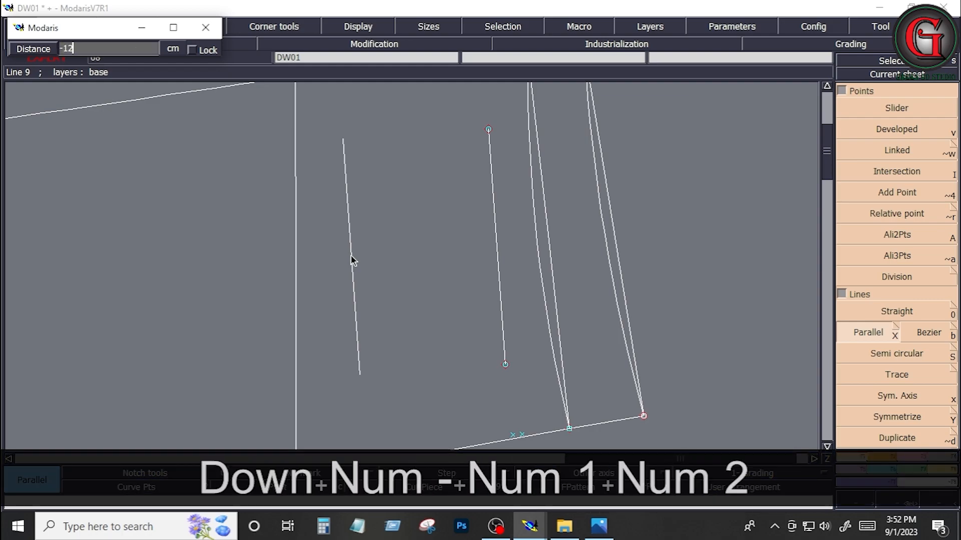
pyautogui.press('Return')
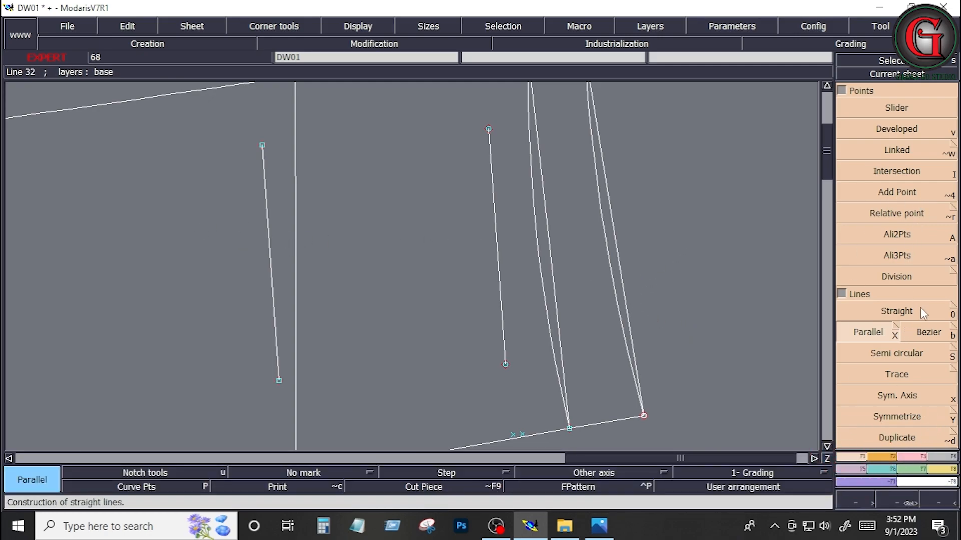
# Step: Add a midpoint with Division between the two ends of the pocket's upper edge
pyautogui.click(905, 277)
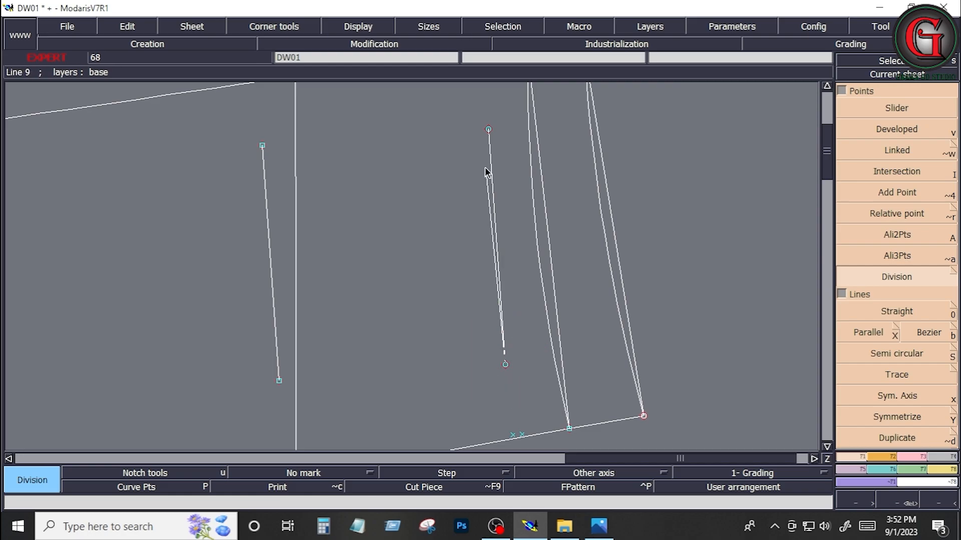
pyautogui.click(489, 129)
pyautogui.press('Return')
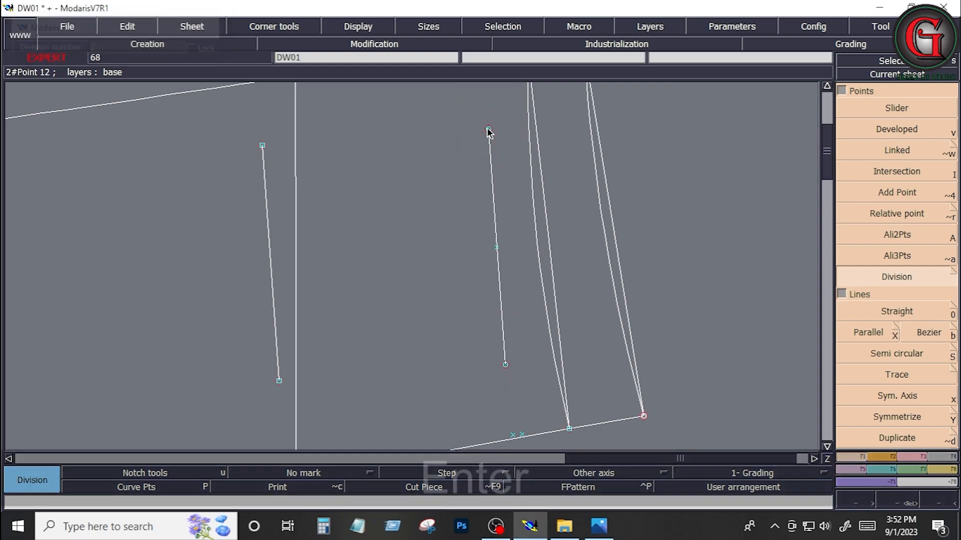
# Step: Add a midpoint to the pocket's bottom parallel line and join it to the upper edge's midpoint with Bezier
pyautogui.click(263, 146)
pyautogui.press('Return')
pyautogui.click(918, 333)
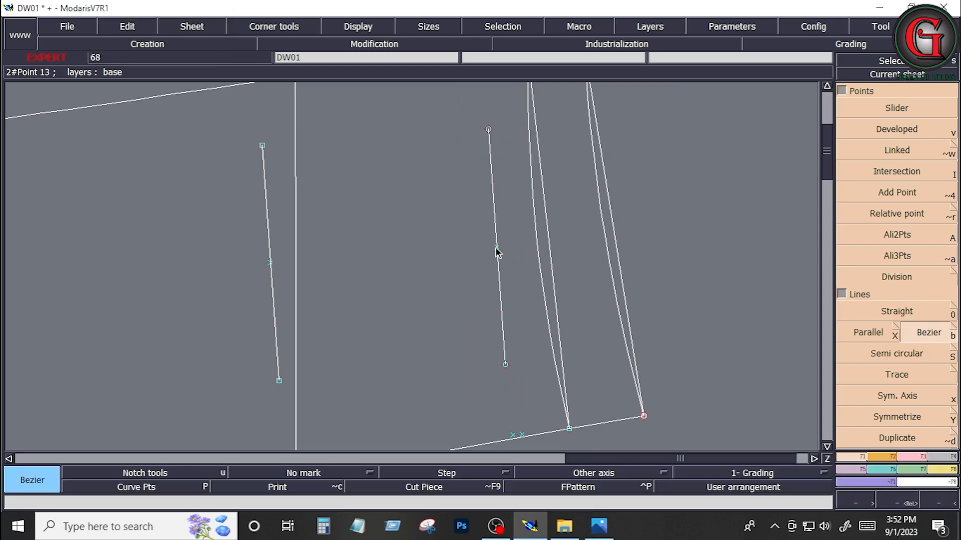
pyautogui.click(496, 248)
pyautogui.click(270, 262)
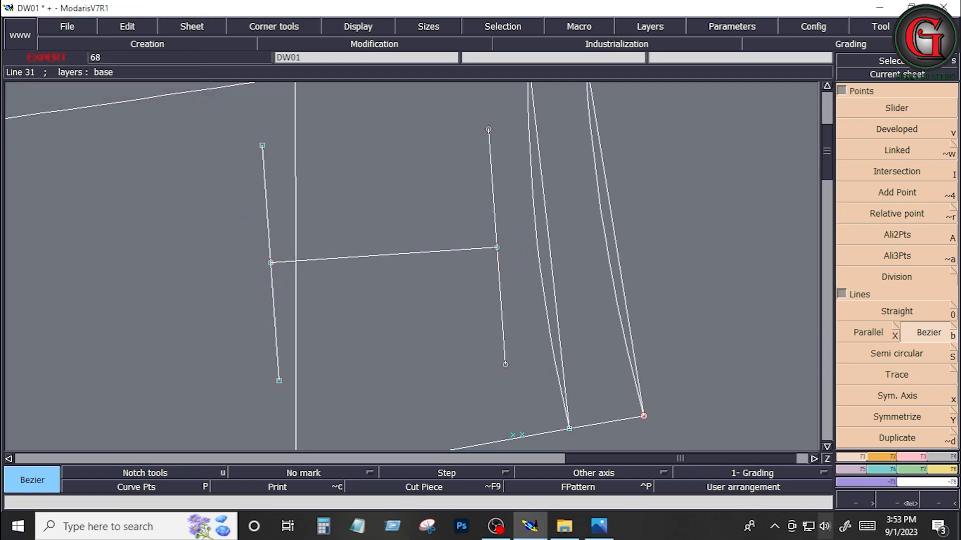
# Step: Check the back pocket sizes on the measurement sheet and create a Parallel of the pocket's bottom line, 2.5 cm towards its upper edge
pyautogui.click(599, 526)
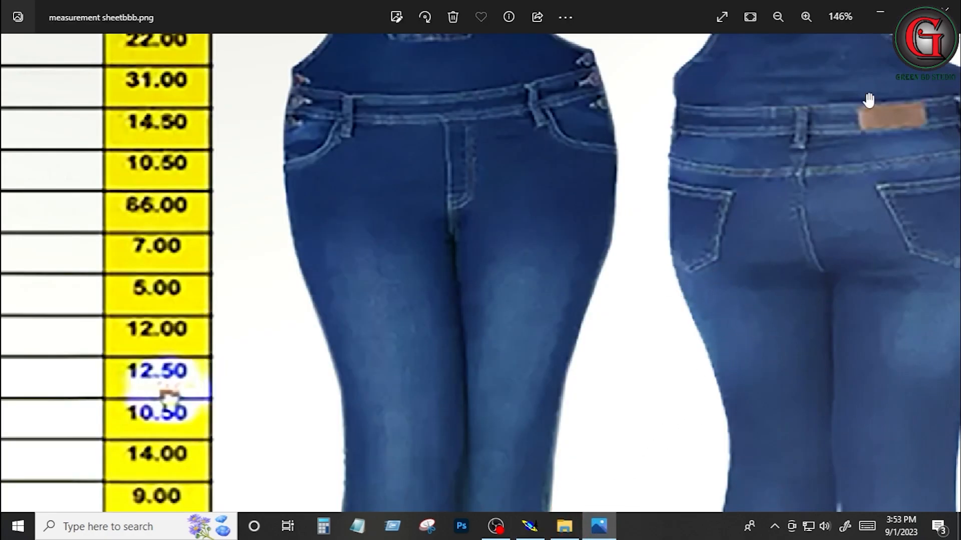
pyautogui.hotkey('alt', 'Tab')
pyautogui.click(870, 334)
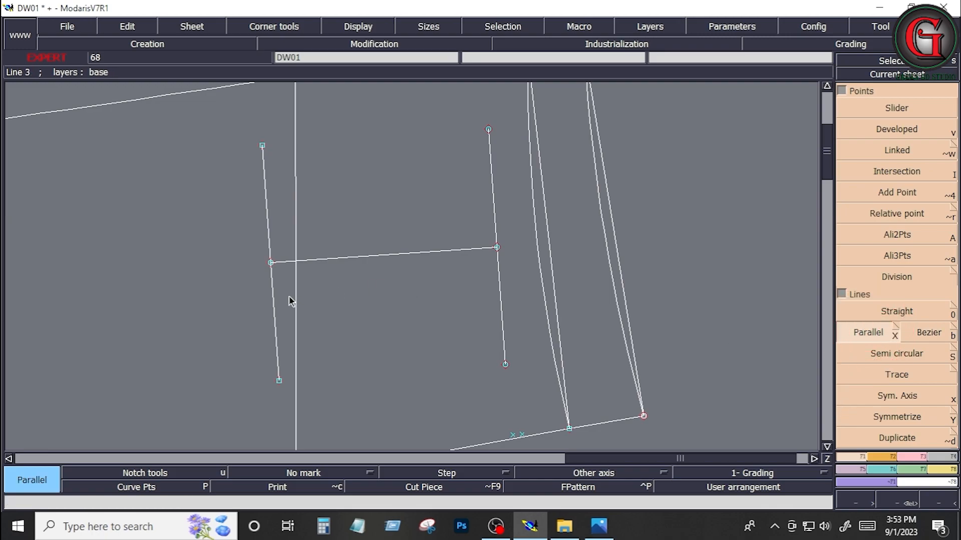
pyautogui.click(273, 295)
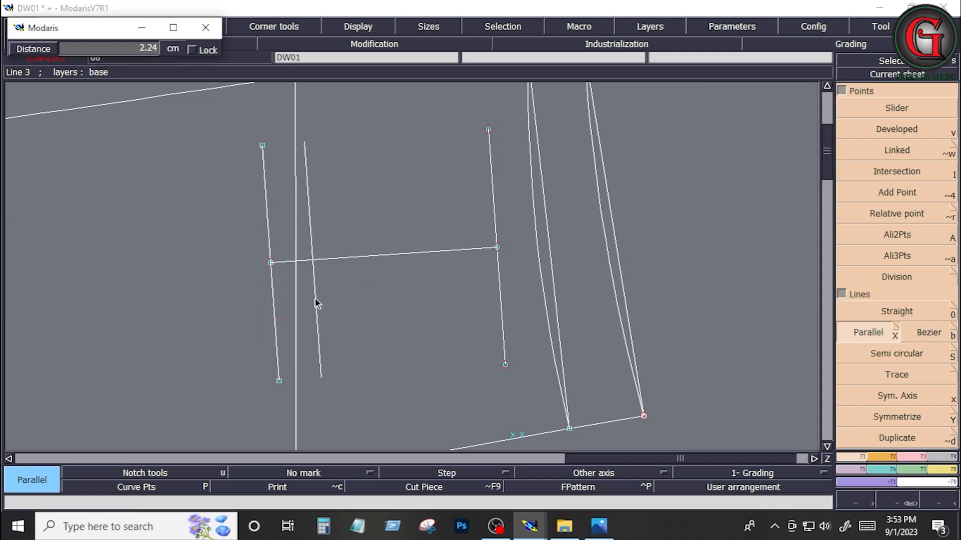
pyautogui.write('2.5')
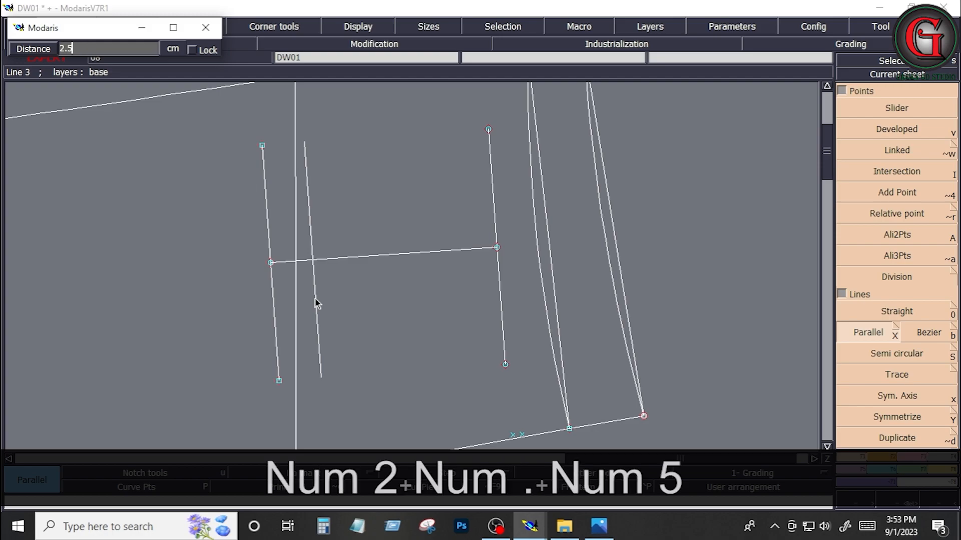
pyautogui.press('Return')
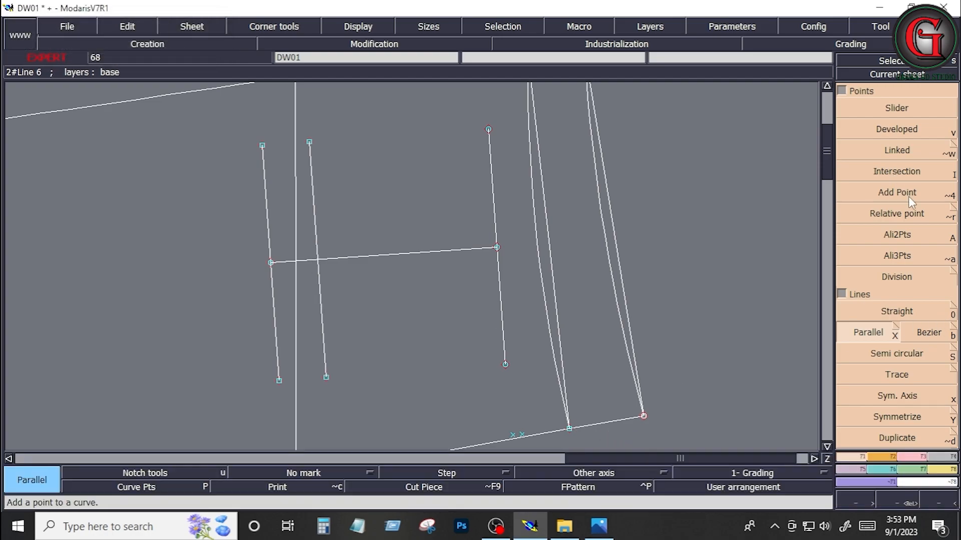
# Step: Mark a Developed point at -1.5 cm from the side-seam end of the inner pocket parallel line
pyautogui.click(884, 131)
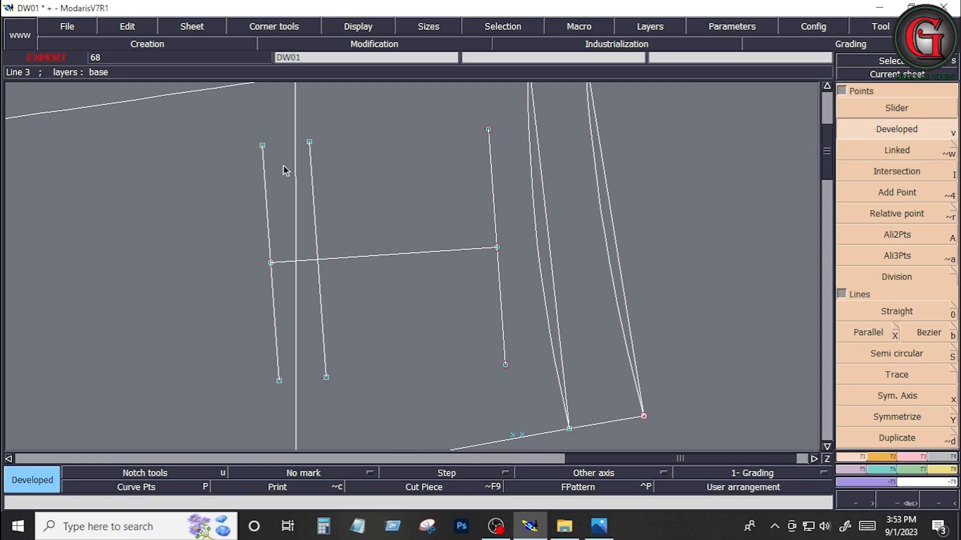
pyautogui.click(310, 145)
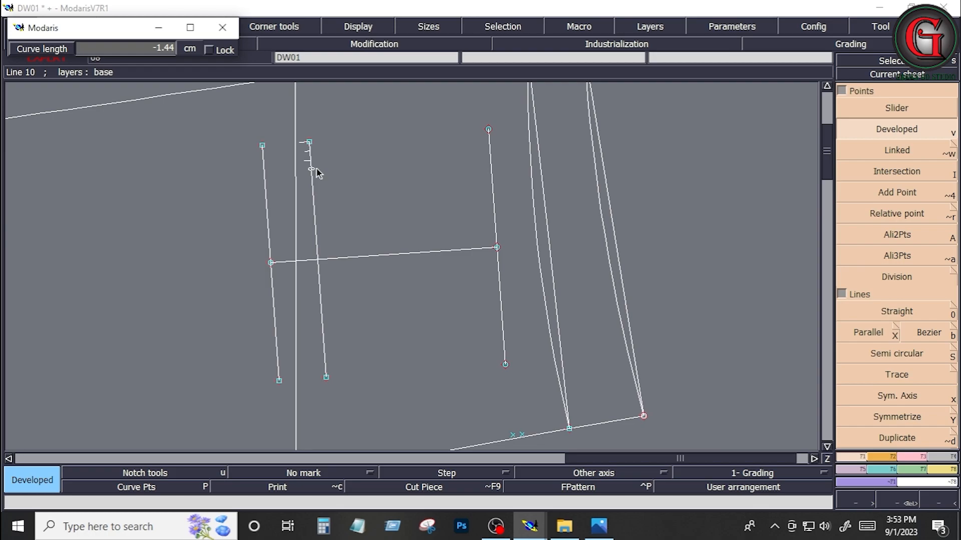
pyautogui.press('Down')
pyautogui.write('-')
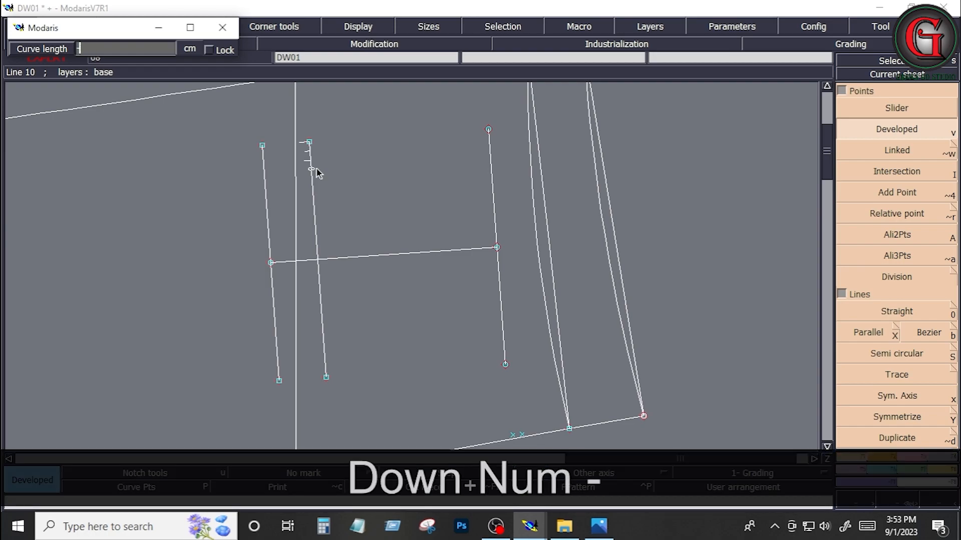
pyautogui.write('1.5')
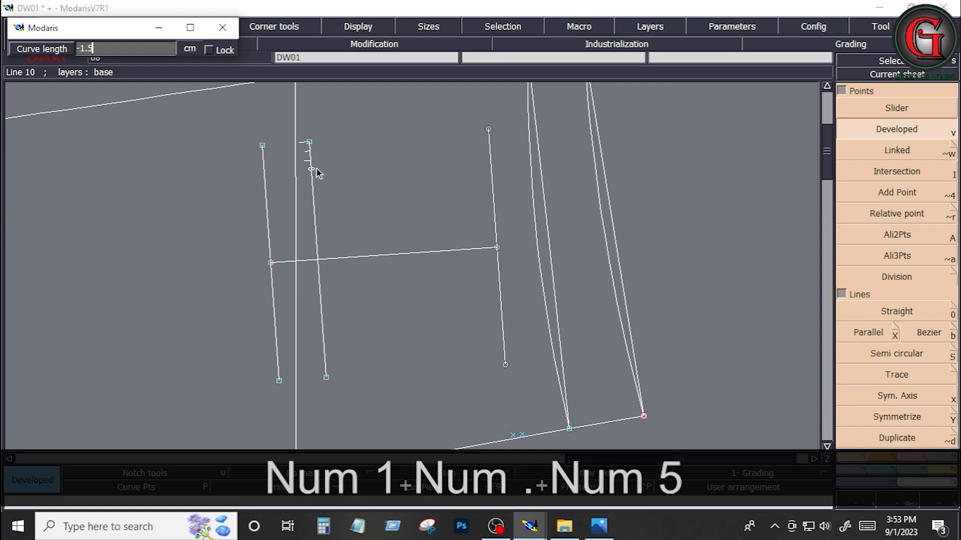
pyautogui.press('Return')
# Step: Mark a Developed point at 1.5 cm from the centre-back end of the inner pocket parallel line
pyautogui.click(335, 346)
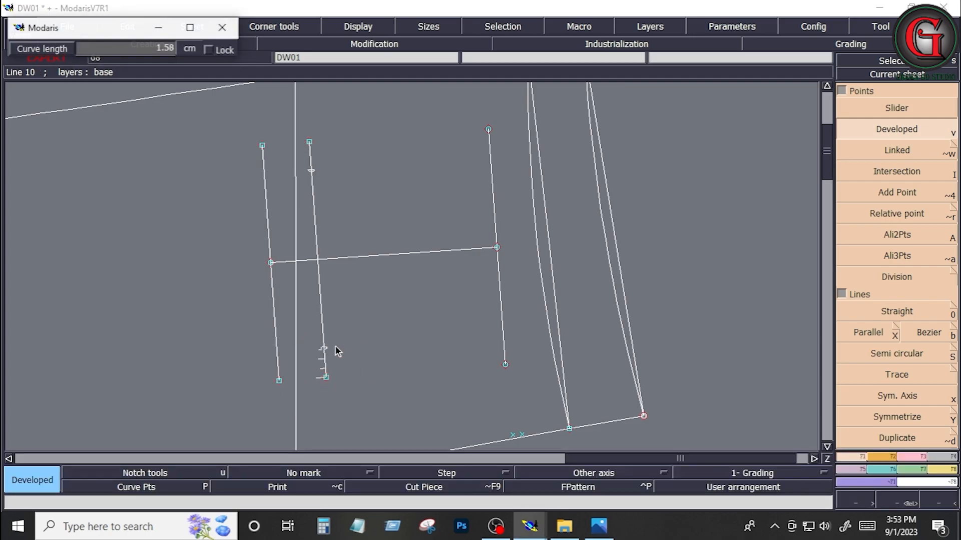
pyautogui.hotkey('ctrl', 'z')
pyautogui.click(328, 381)
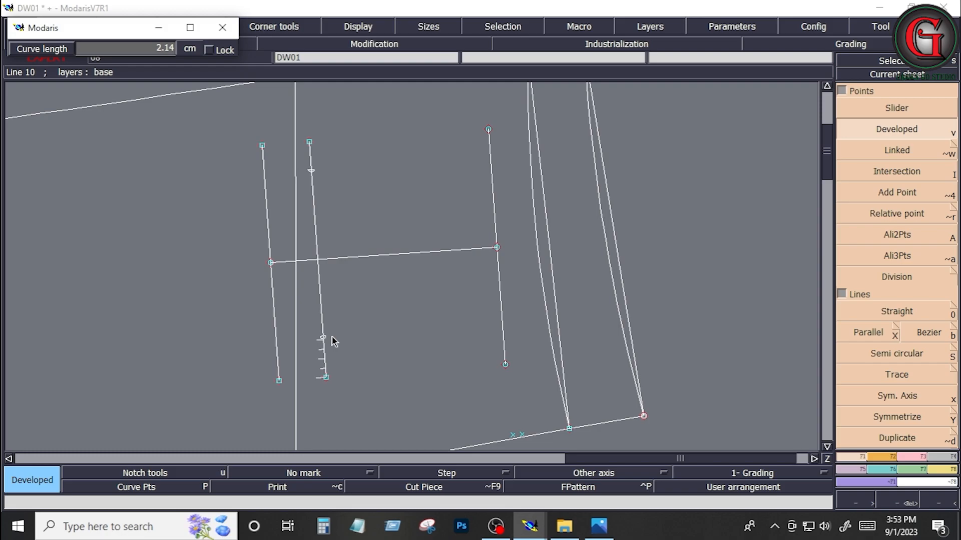
pyautogui.press('Down')
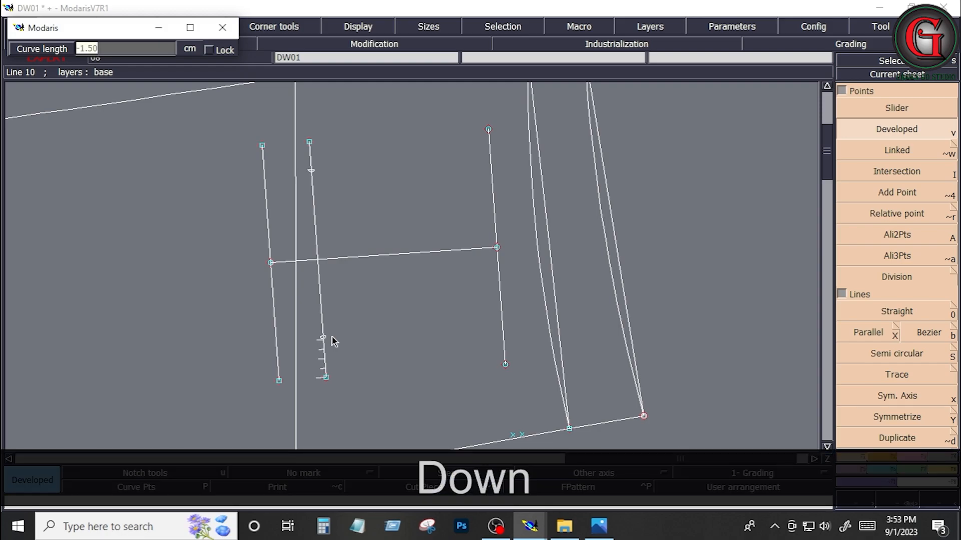
pyautogui.write('-1.')
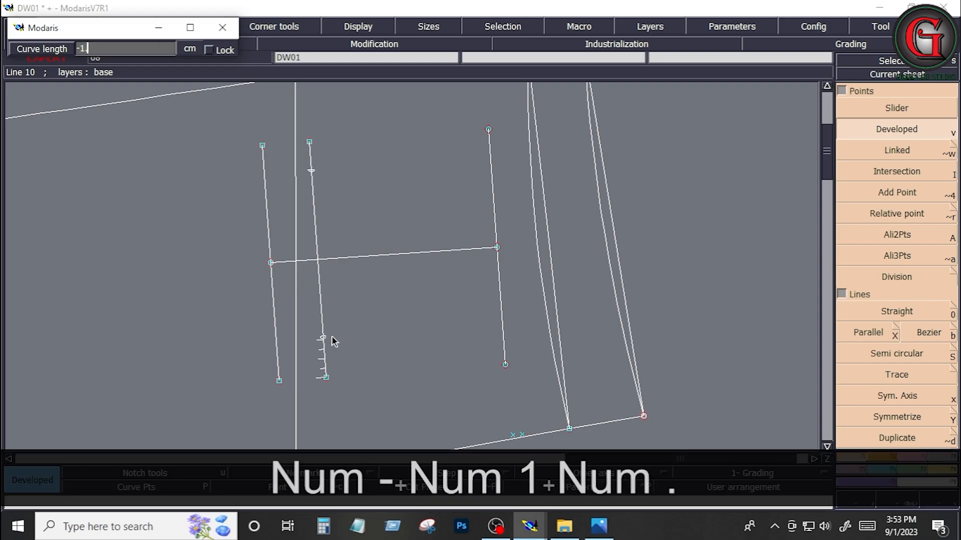
pyautogui.click(326, 379)
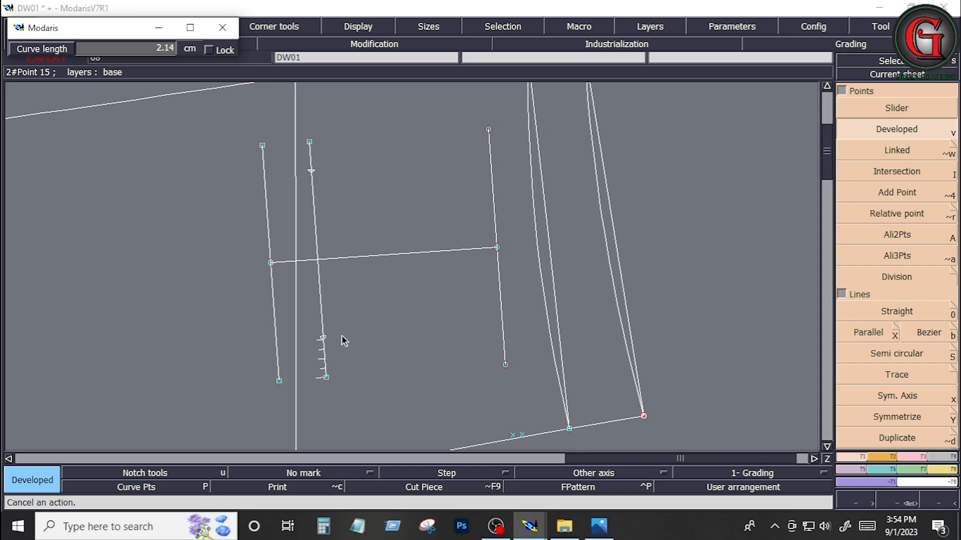
pyautogui.press('Down')
pyautogui.write('-')
pyautogui.press('BackSpace')
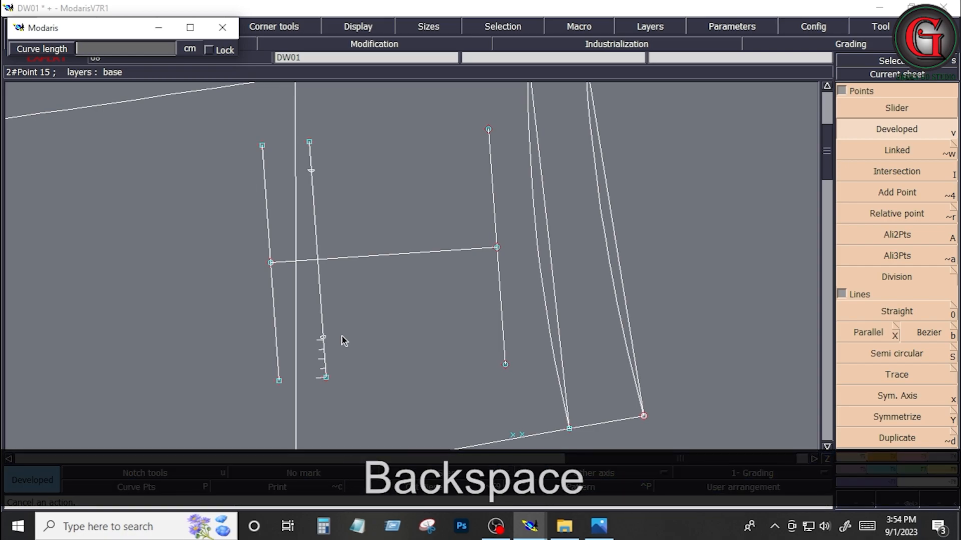
pyautogui.write('1.5')
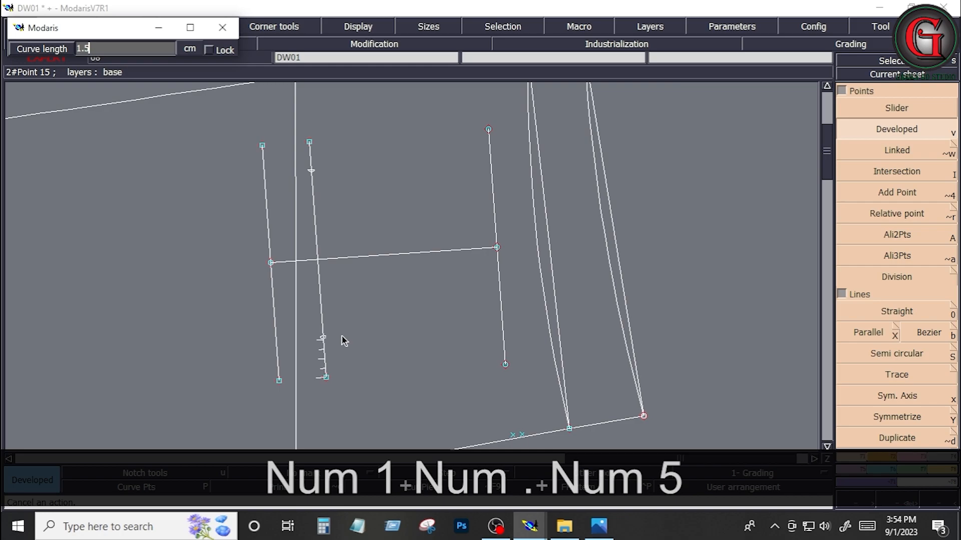
pyautogui.press('Return')
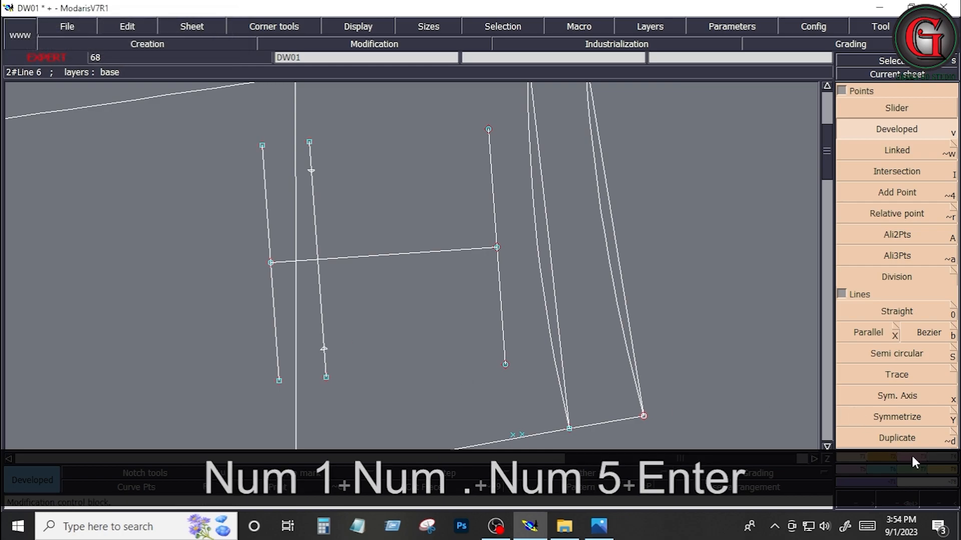
# Step: Insert points at both developed marks and draw the pocket's slanted sides and pointed bottom through them with Bezier
pyautogui.click(324, 349)
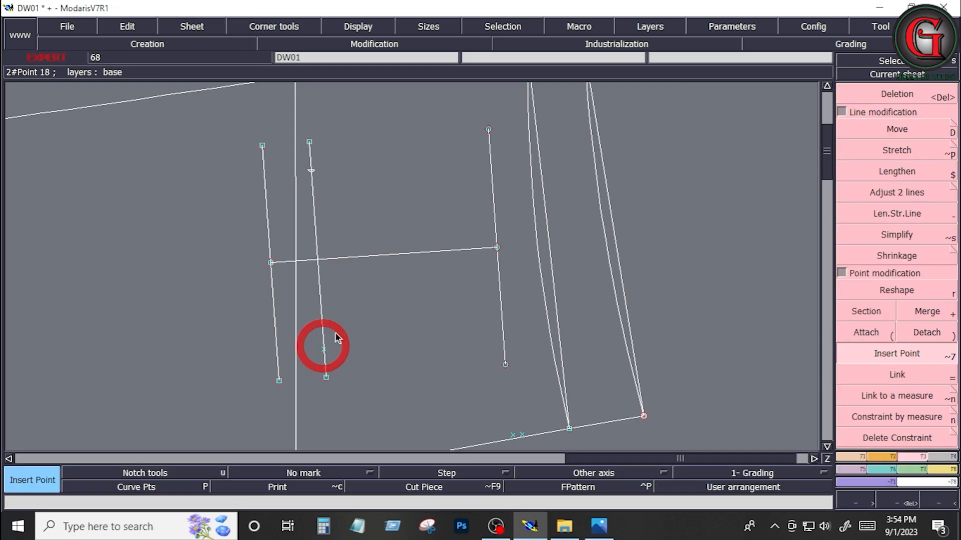
pyautogui.click(311, 171)
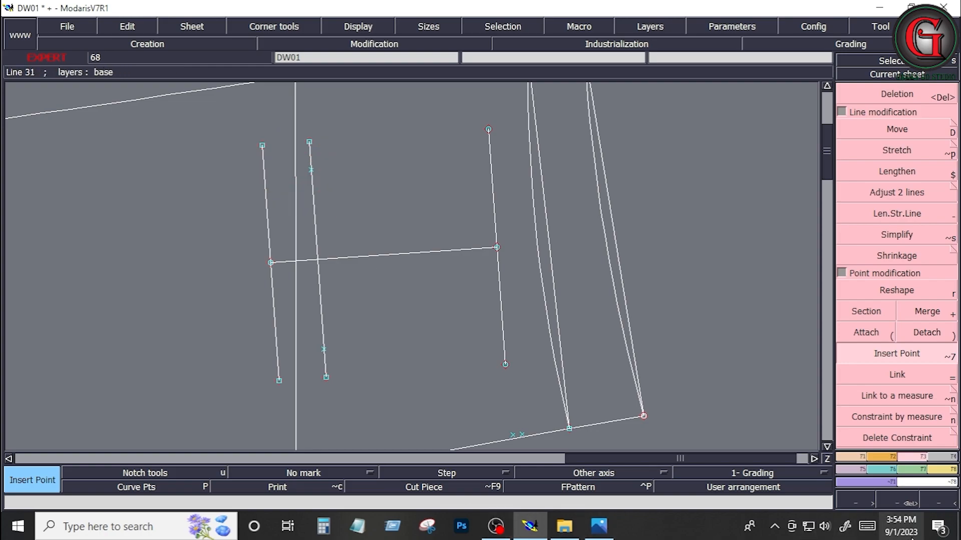
pyautogui.click(856, 457)
pyautogui.click(930, 333)
pyautogui.click(311, 172)
pyautogui.rightClick(270, 263)
pyautogui.click(324, 349)
pyautogui.rightClick(505, 364)
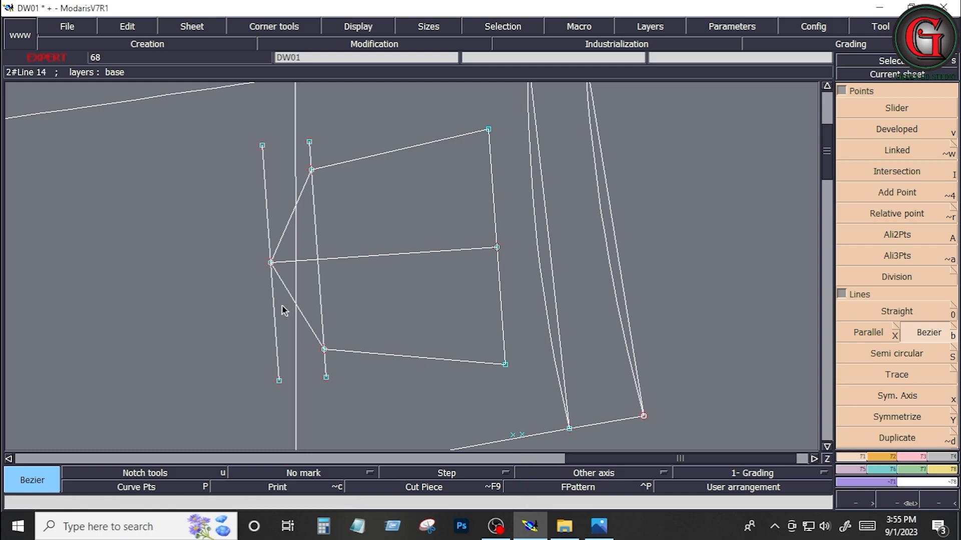
# Step: Delete the two parallel construction lines at the bottom of the back pocket
pyautogui.press('Delete')
pyautogui.click(319, 292)
pyautogui.press('Home')
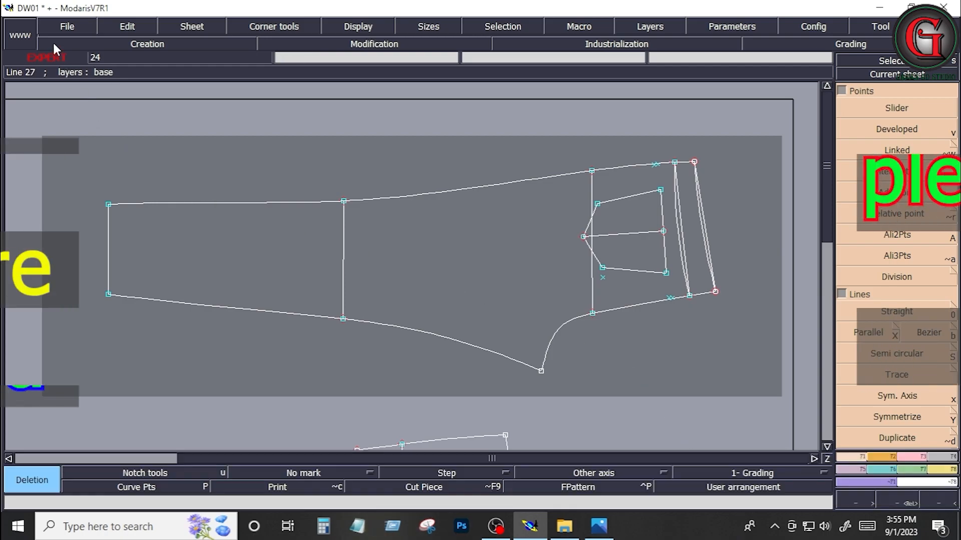
# Step: Save the model DW01 to its library
pyautogui.click(62, 28)
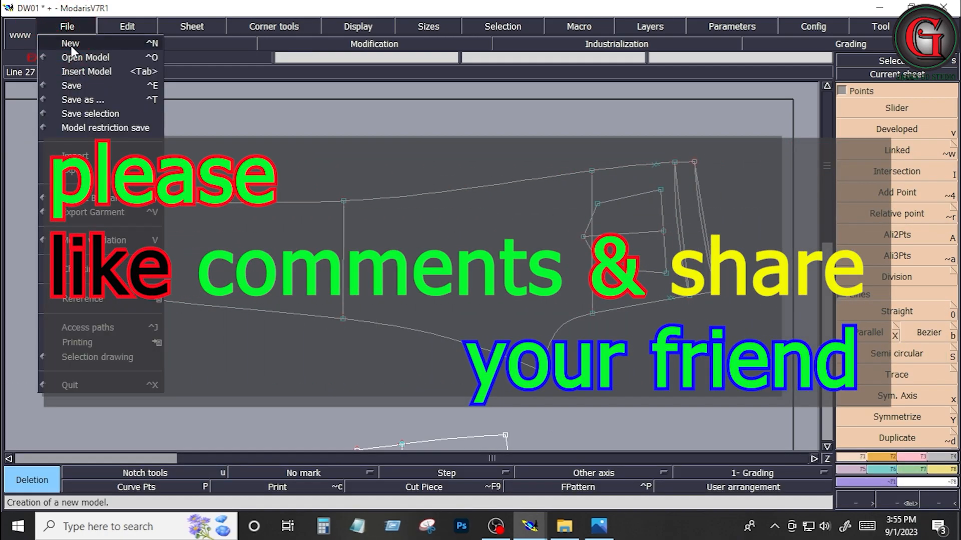
pyautogui.click(71, 84)
pyautogui.click(424, 343)
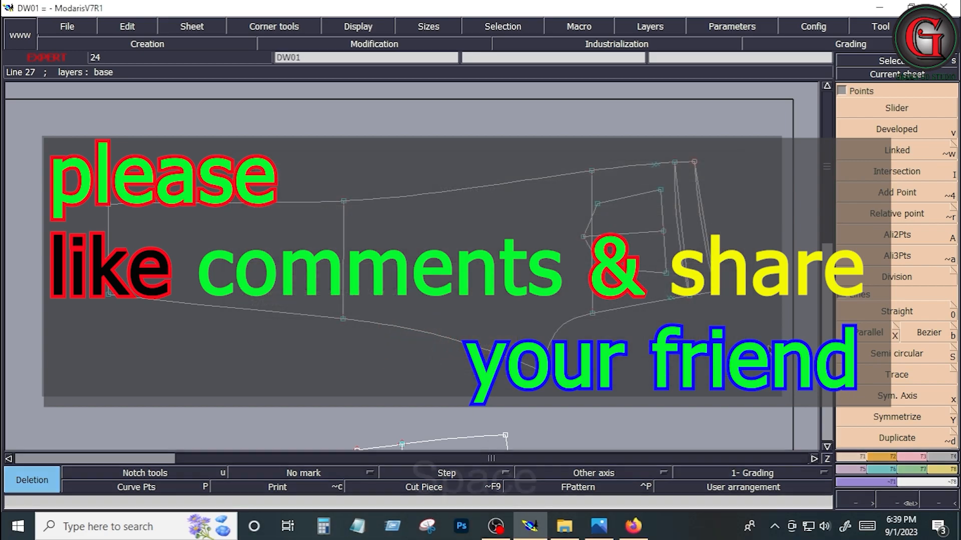
pyautogui.press('space')
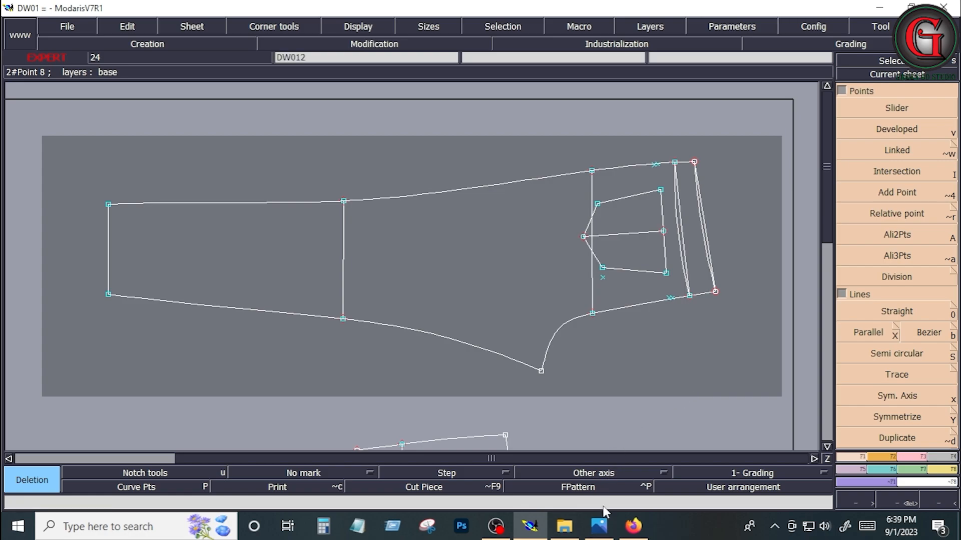
# Step: Review the measurement sheet, and extract the front bib area above the waistband, including its side section, as a separate piece with Seam
pyautogui.click(600, 528)
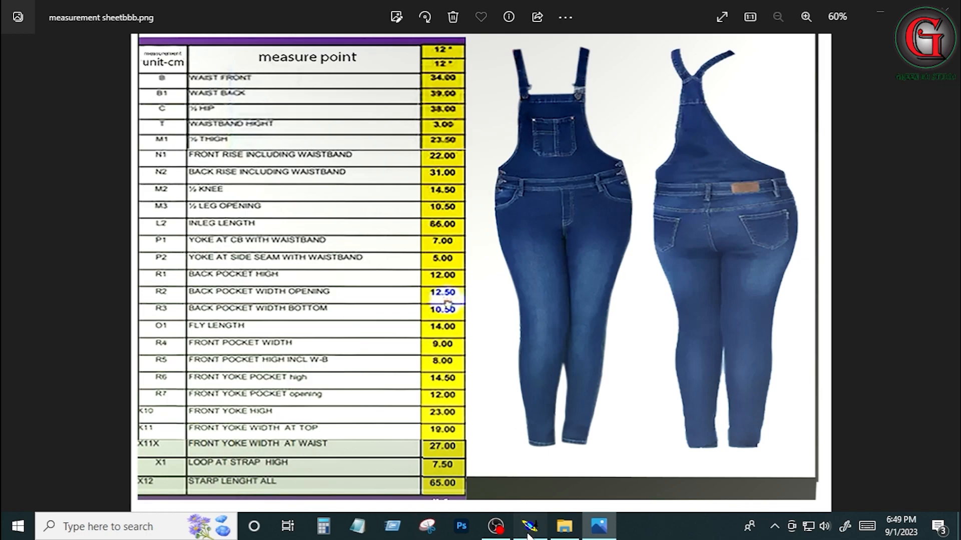
pyautogui.click(527, 535)
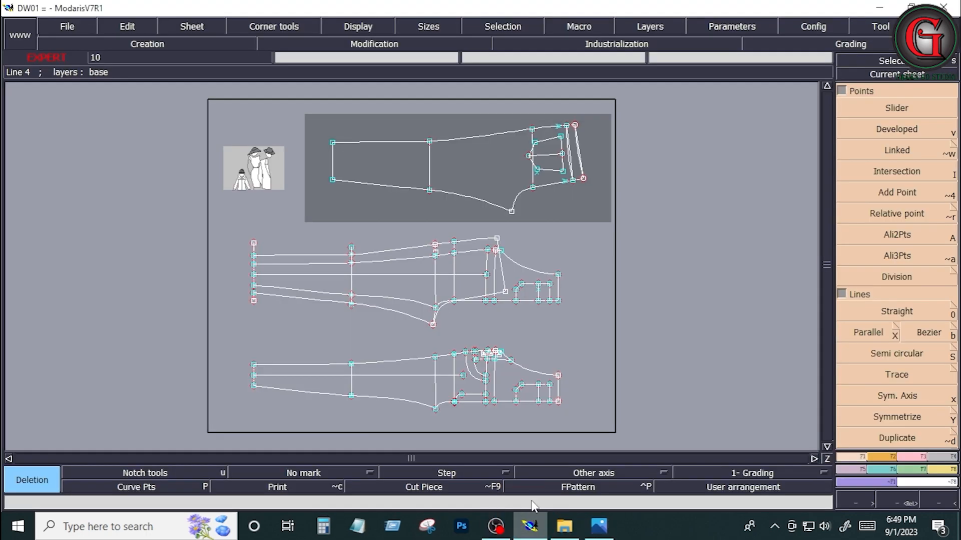
pyautogui.press('Return')
pyautogui.moveTo(479, 338); pyautogui.dragTo(575, 408)
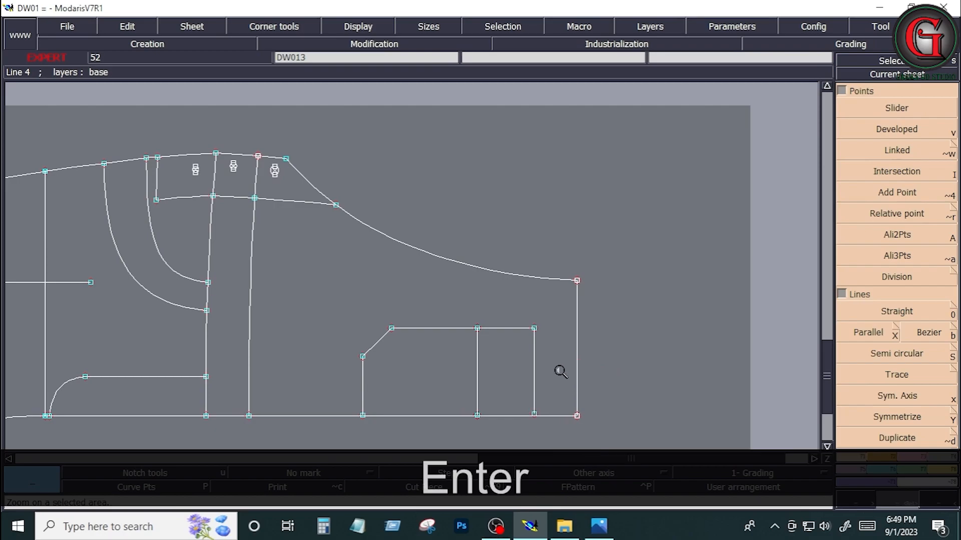
pyautogui.click(946, 465)
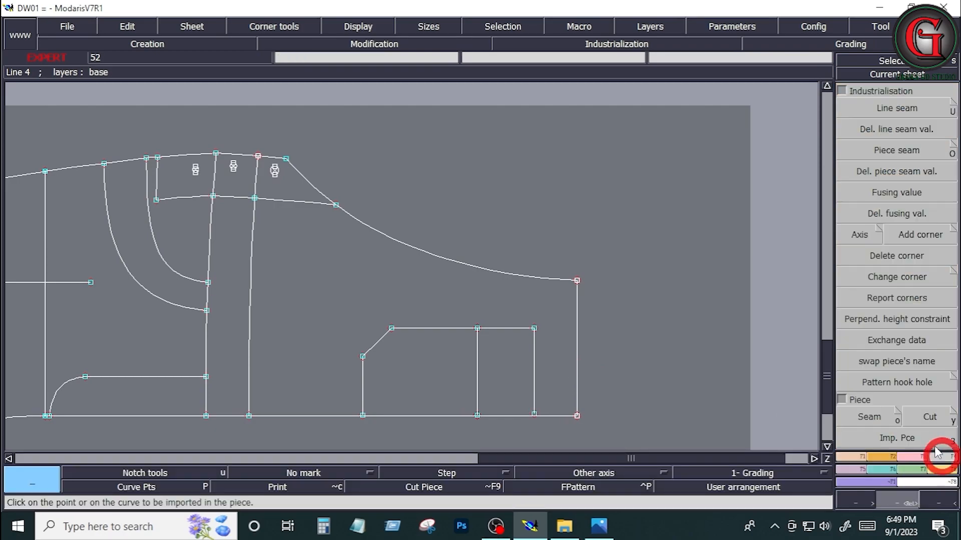
pyautogui.click(871, 419)
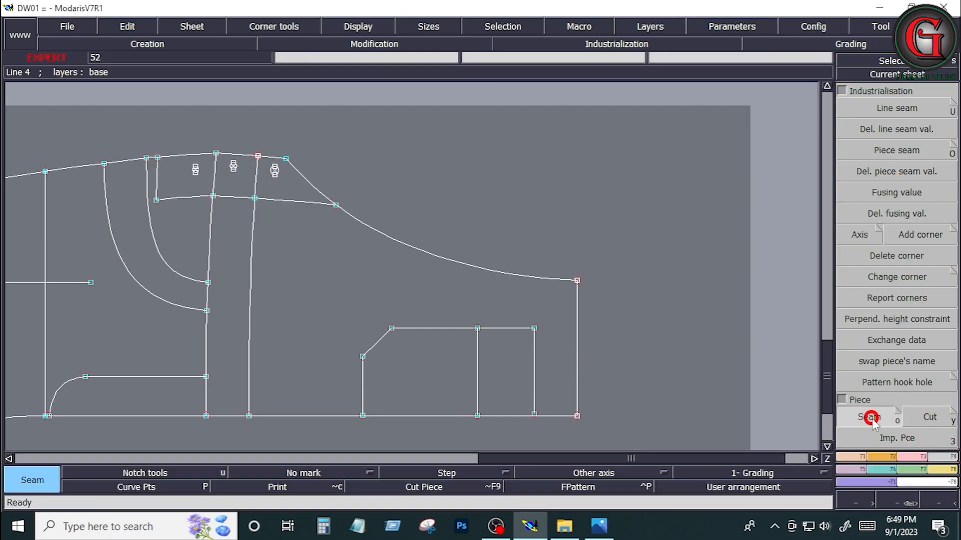
pyautogui.click(282, 196)
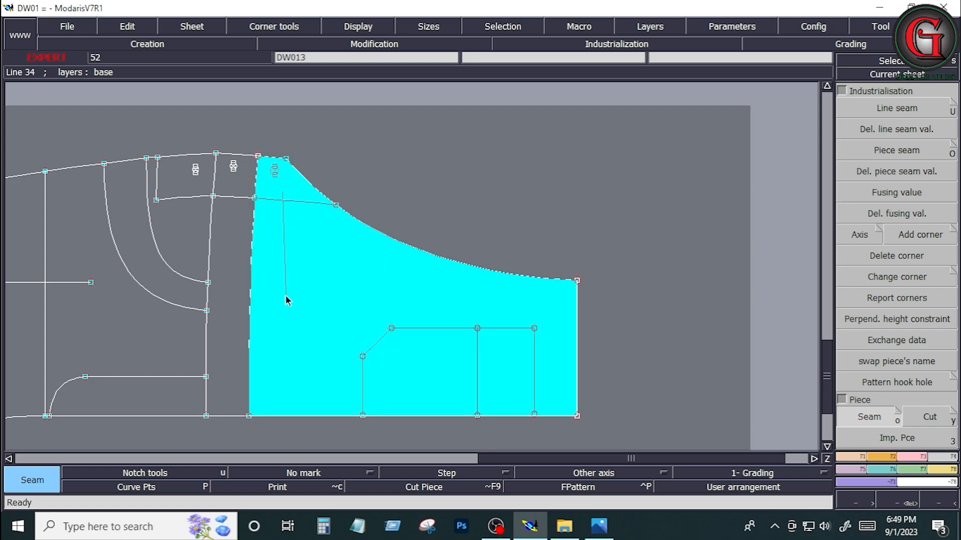
pyautogui.click(286, 324)
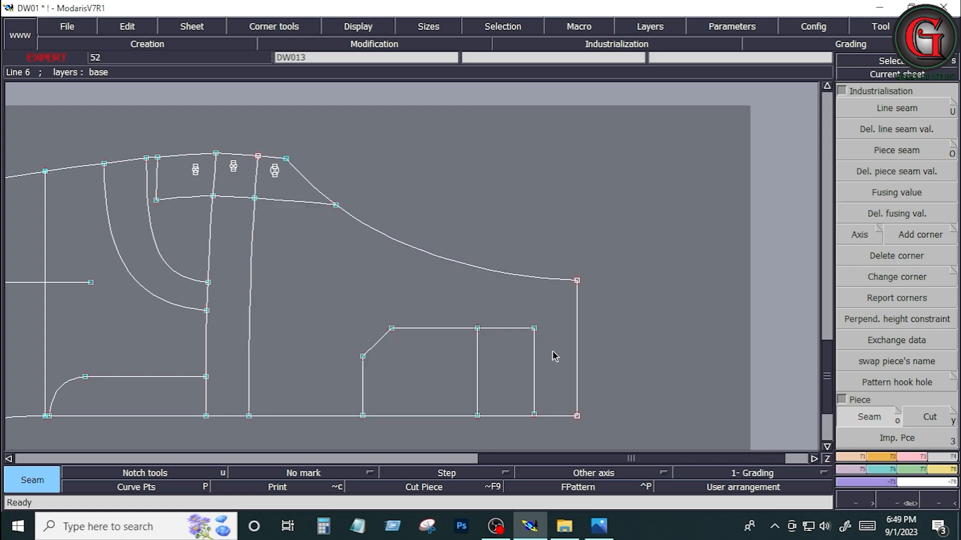
# Step: Arrange the sheets and draw a line parallel to the extracted bib's top edge, about 6 cm outside it
pyautogui.press('j')
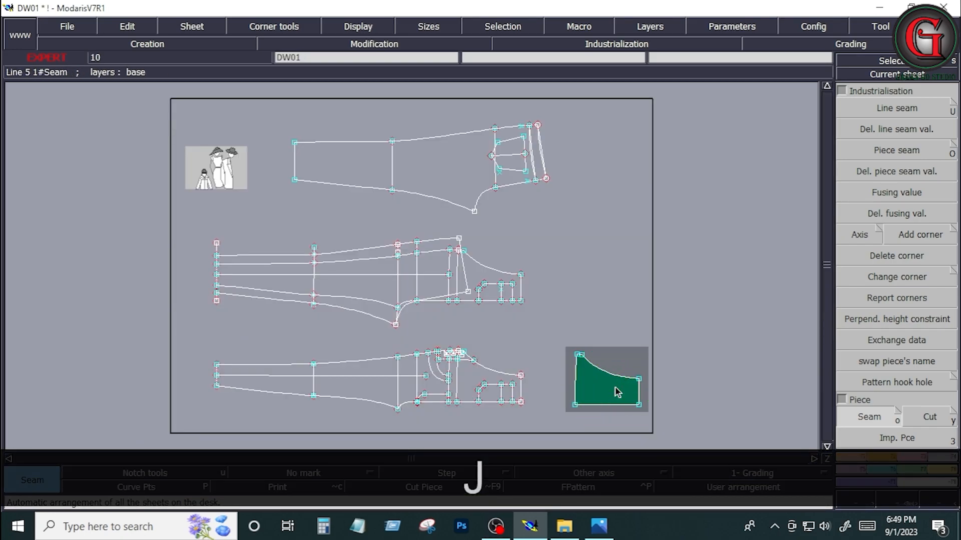
pyautogui.press('Home')
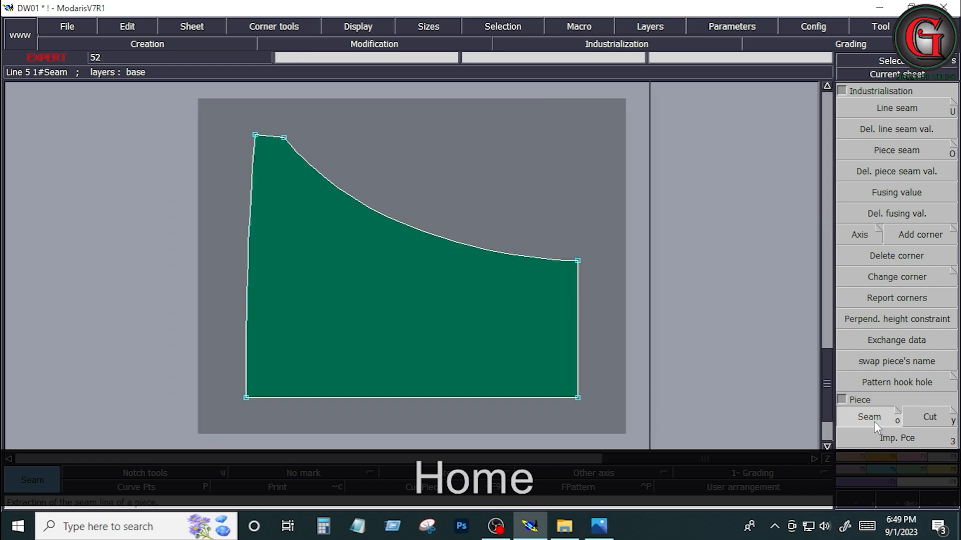
pyautogui.click(853, 458)
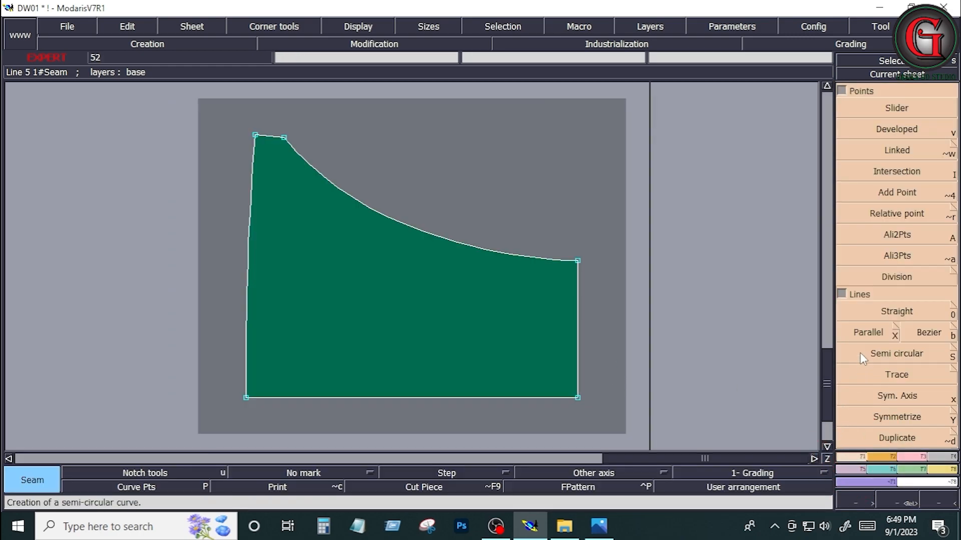
pyautogui.click(861, 332)
pyautogui.click(578, 348)
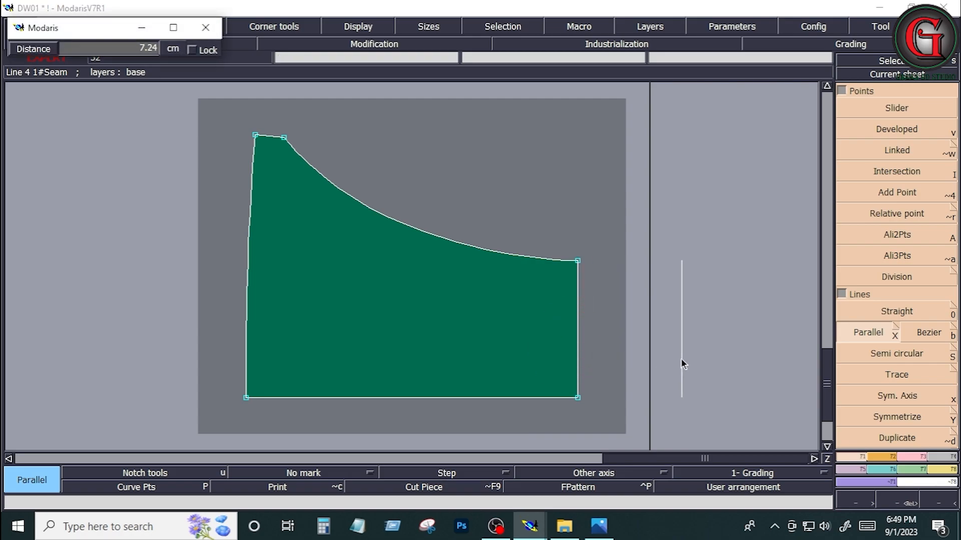
pyautogui.click(682, 359)
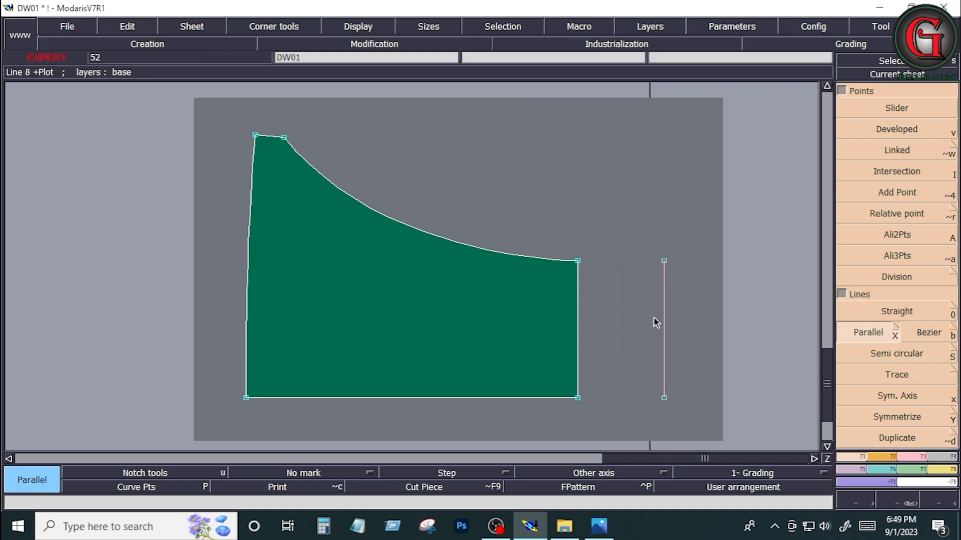
# Step: Check the measurement sheet, and insert a developed point on the bib's top edge about 4 cm from its centre-line corner
pyautogui.click(599, 526)
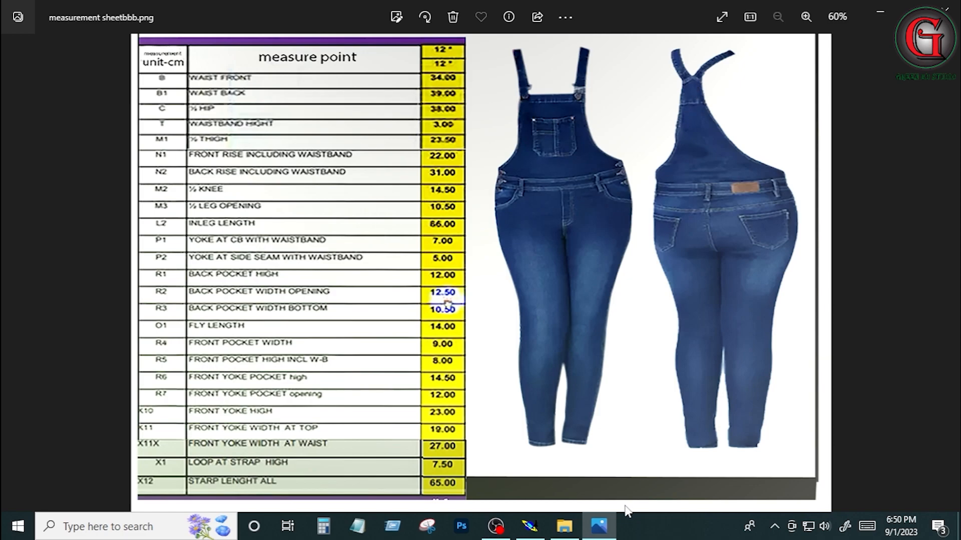
pyautogui.click(596, 528)
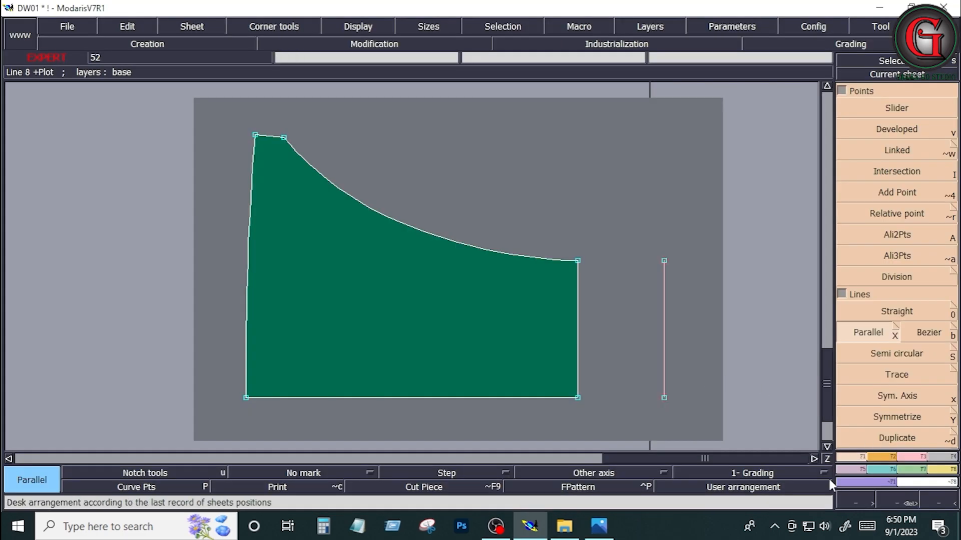
pyautogui.click(593, 533)
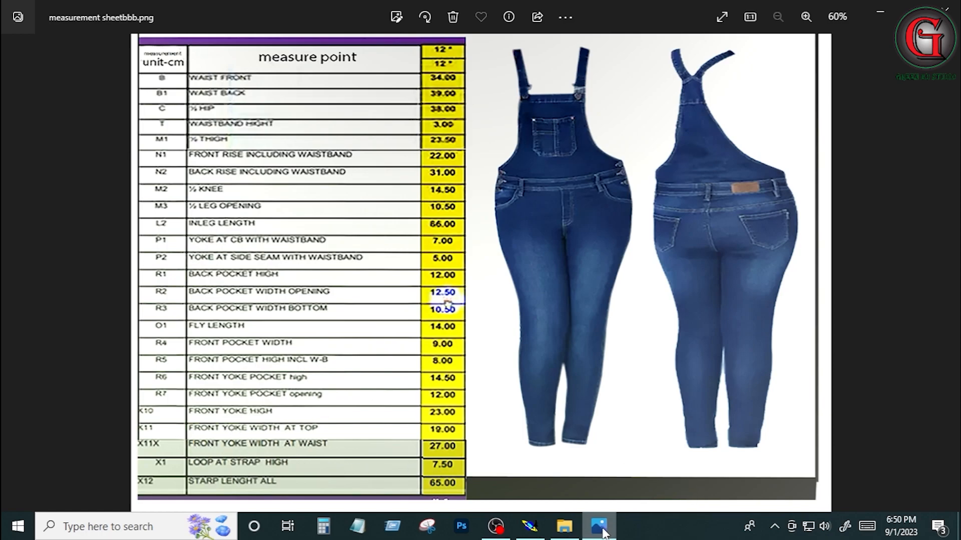
pyautogui.click(530, 525)
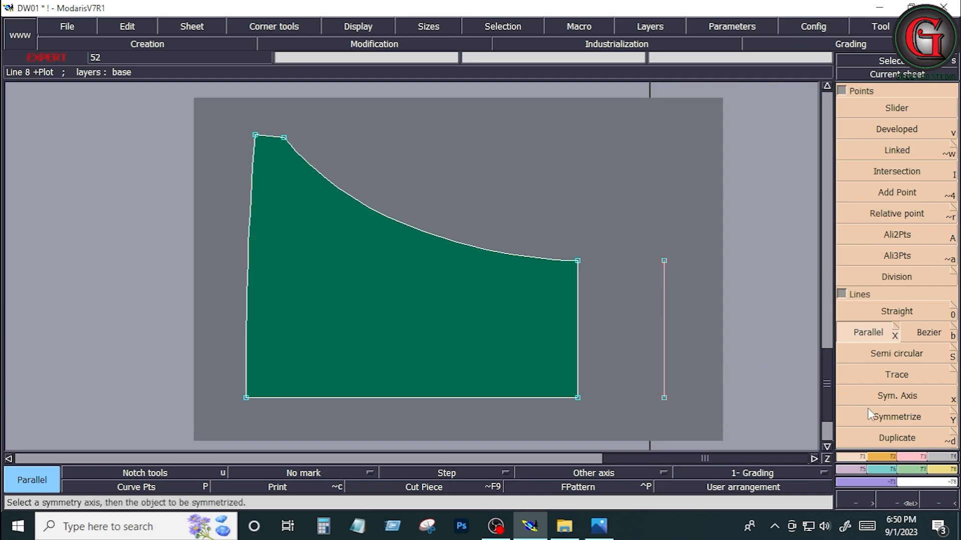
pyautogui.click(852, 454)
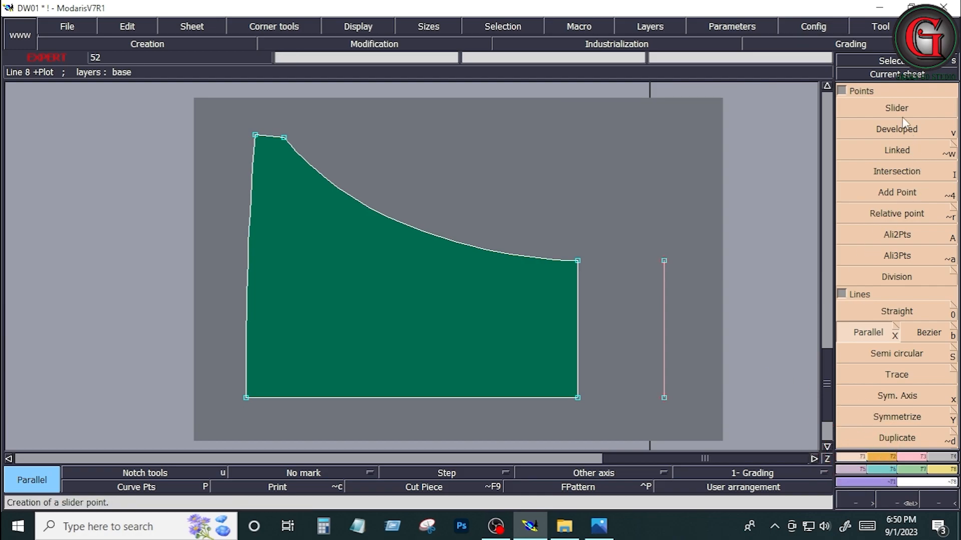
pyautogui.click(896, 129)
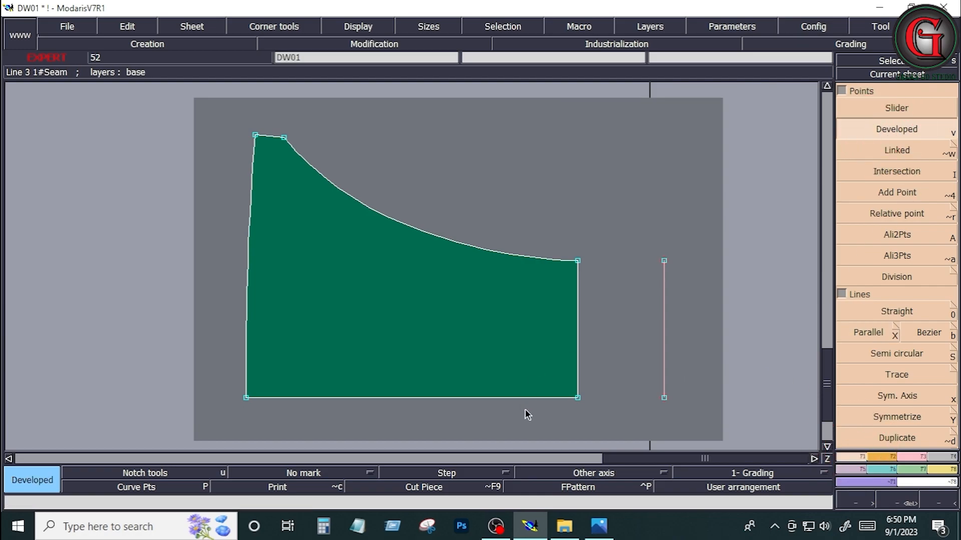
pyautogui.click(579, 396)
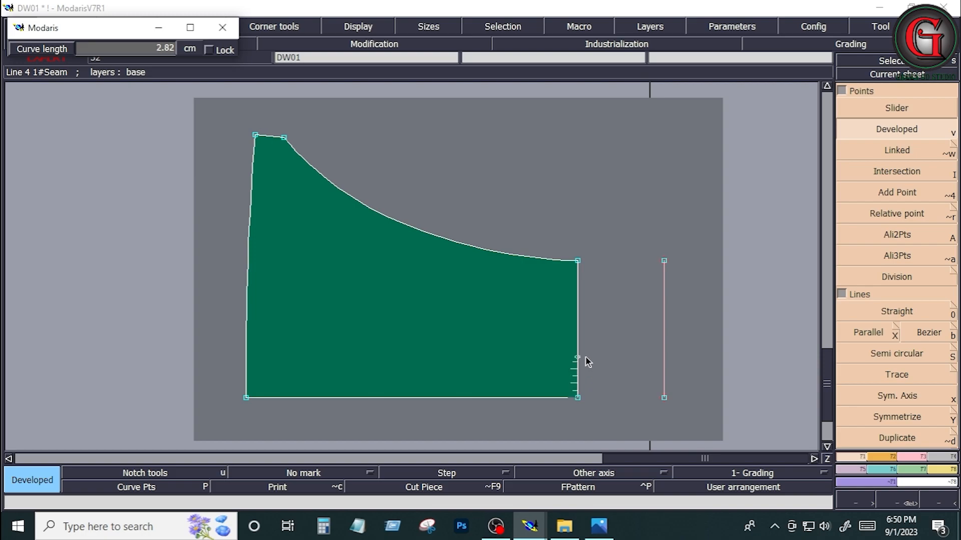
pyautogui.write('1.50')
pyautogui.press('Return')
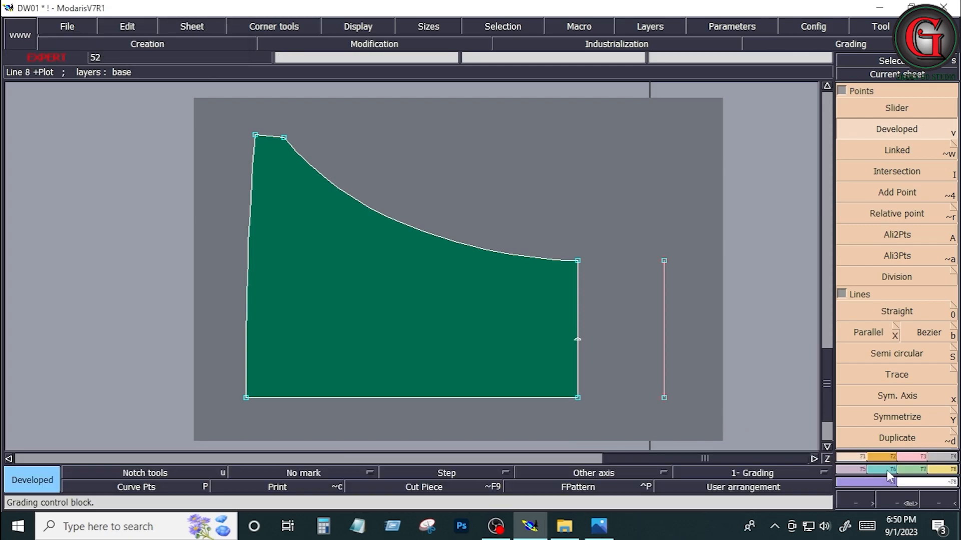
pyautogui.click(912, 457)
pyautogui.click(914, 350)
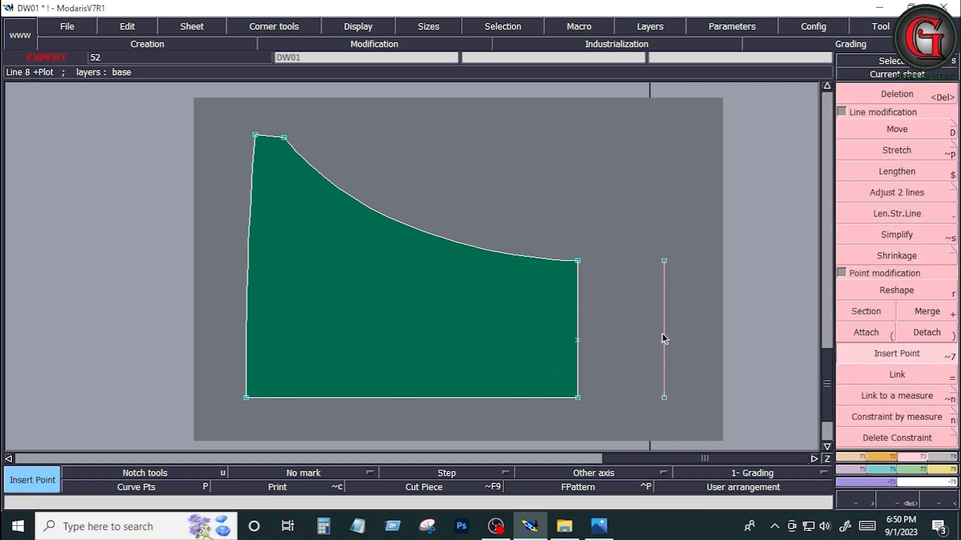
# Step: Mark a developed point on the outer parallel line, 3 cm from its centre-line end
pyautogui.click(850, 459)
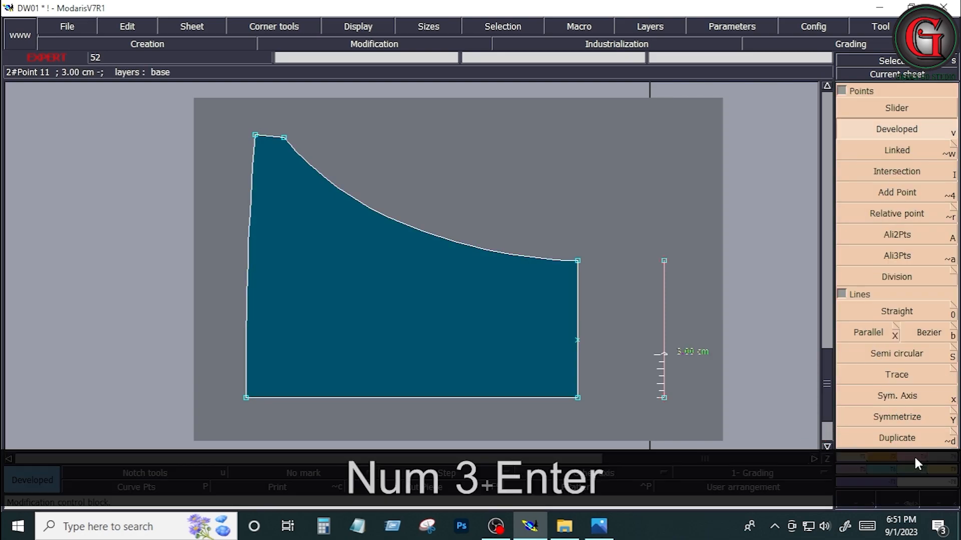
pyautogui.click(914, 457)
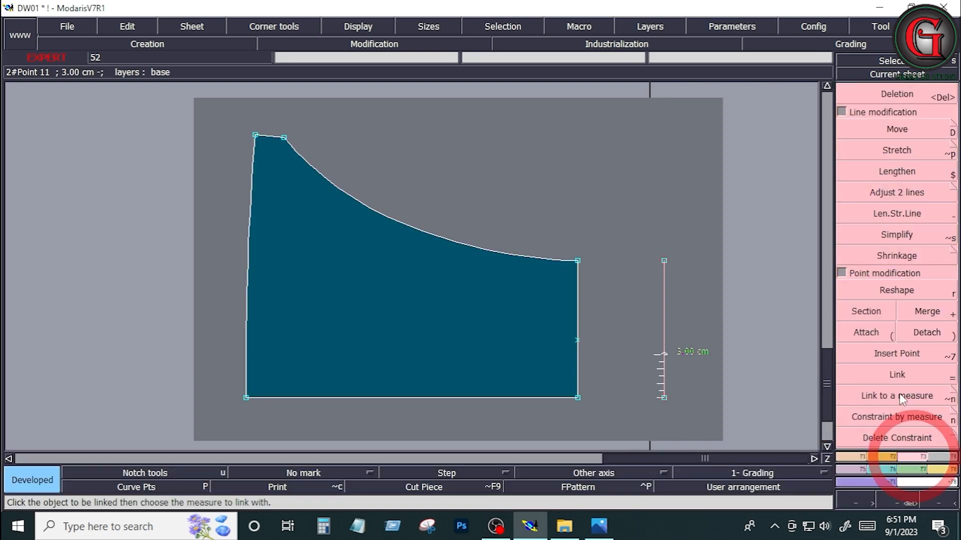
pyautogui.click(901, 353)
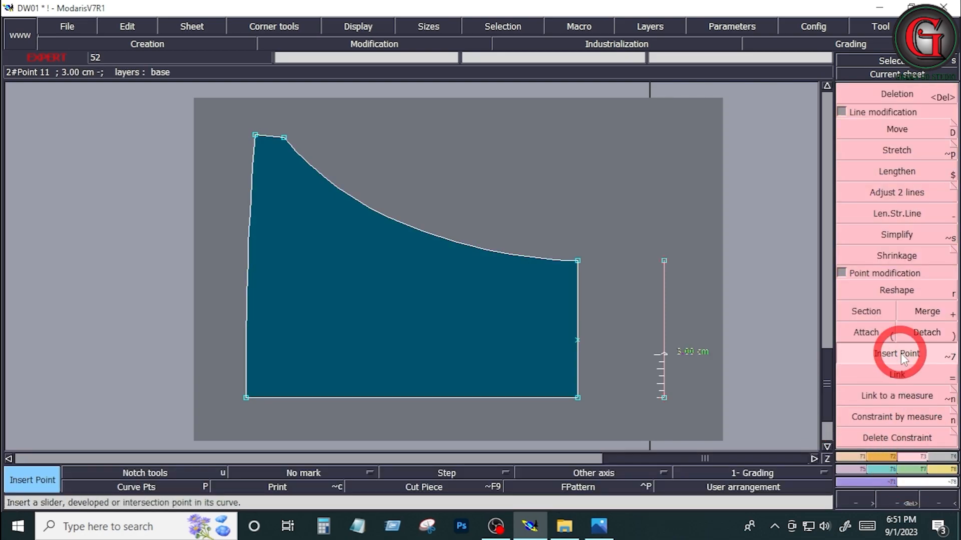
# Step: Insert the 3 cm mark and draw the extension's slanted side and centre-line side between the top edge and the parallel with Bezier
pyautogui.click(856, 457)
pyautogui.click(929, 333)
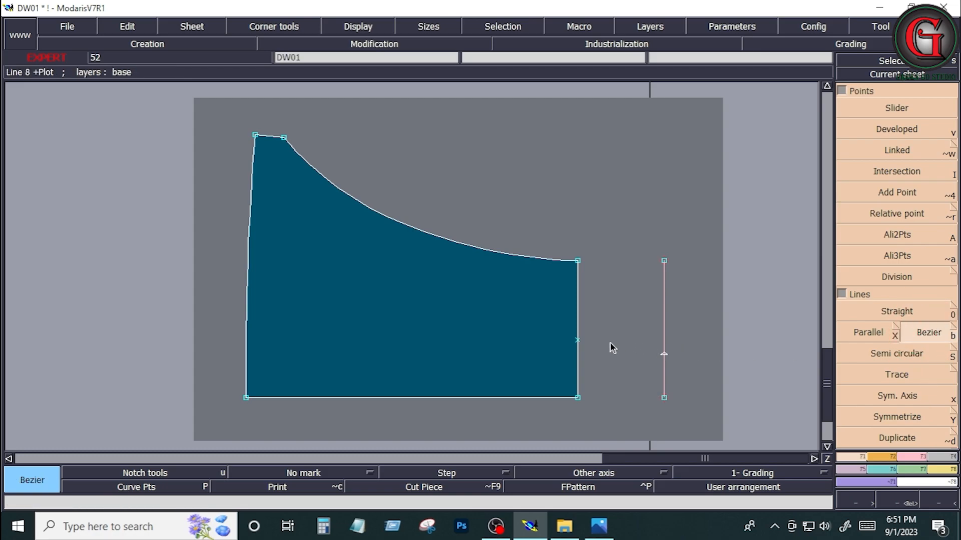
pyautogui.click(578, 340)
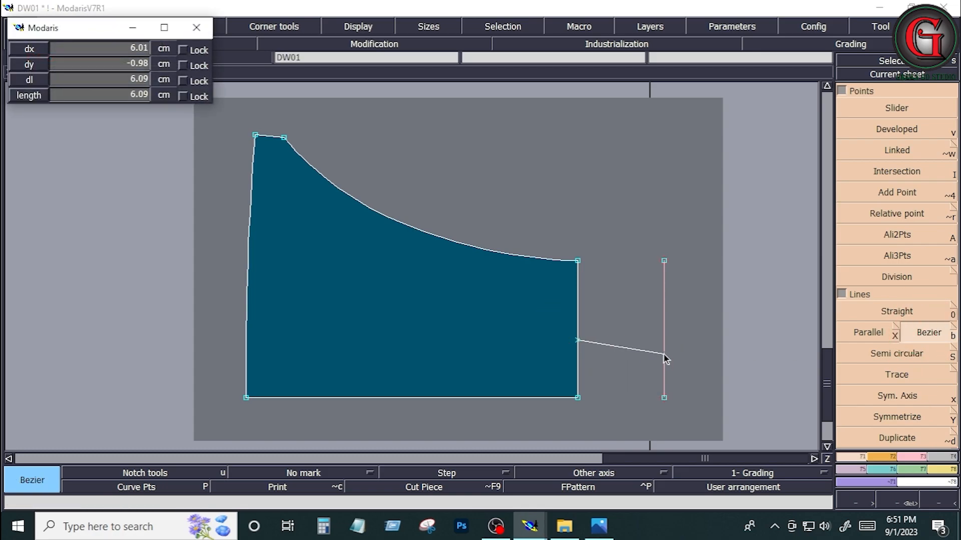
pyautogui.click(664, 354)
pyautogui.click(883, 457)
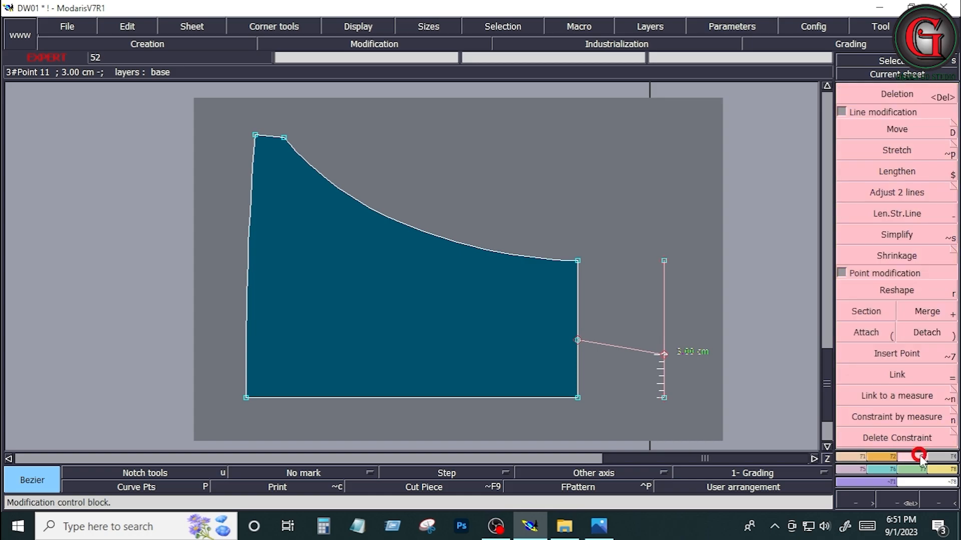
pyautogui.click(894, 353)
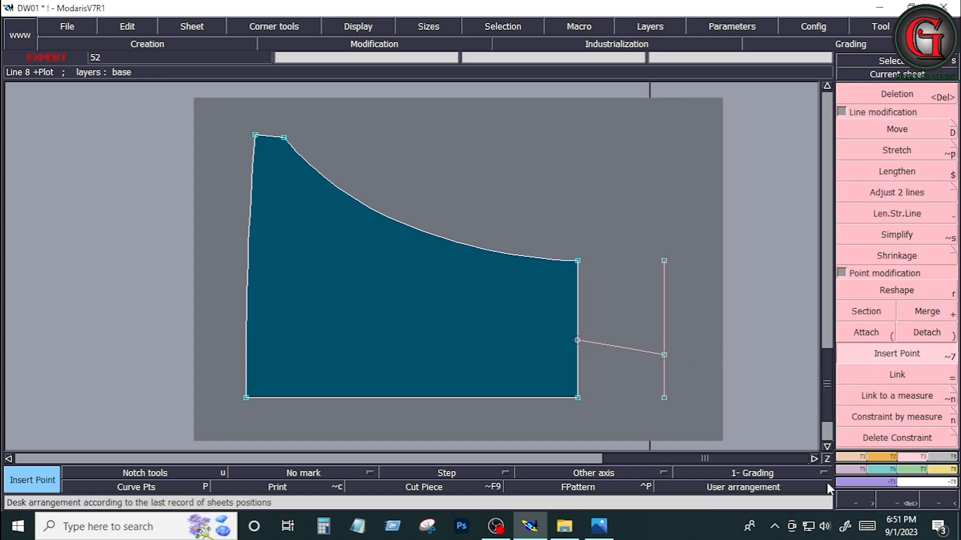
pyautogui.click(841, 460)
pyautogui.click(935, 334)
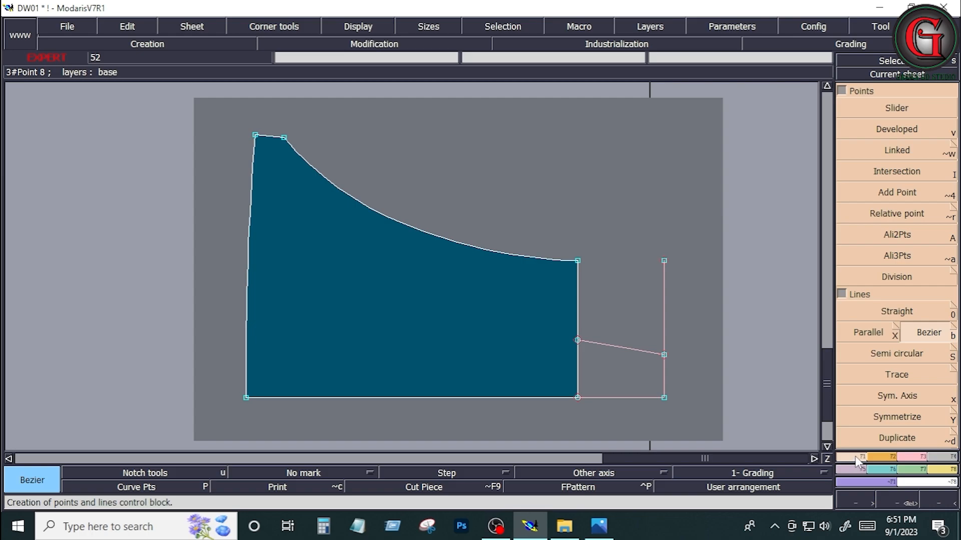
# Step: Mark a developed point on the extension's slanted side, at a curve length of -1 cm from its outer end
pyautogui.click(888, 131)
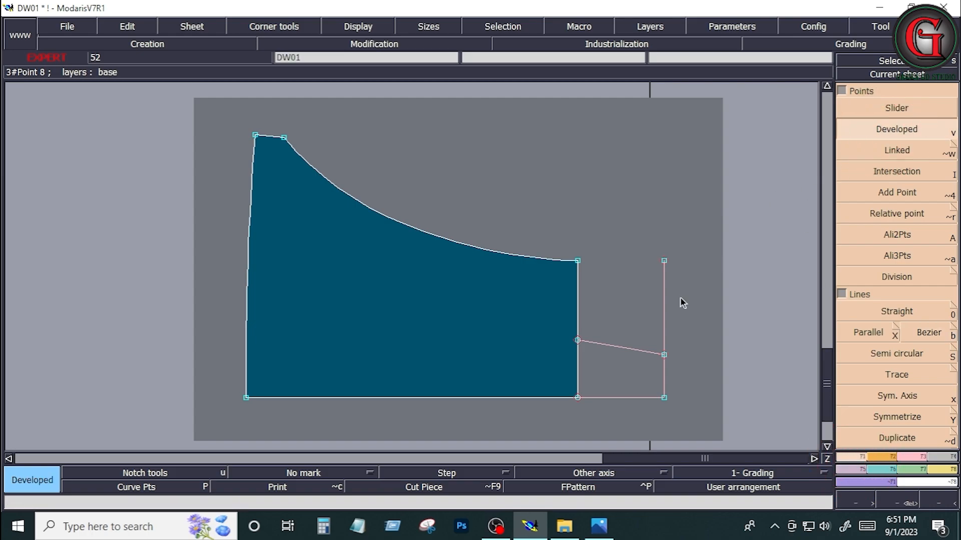
pyautogui.click(664, 354)
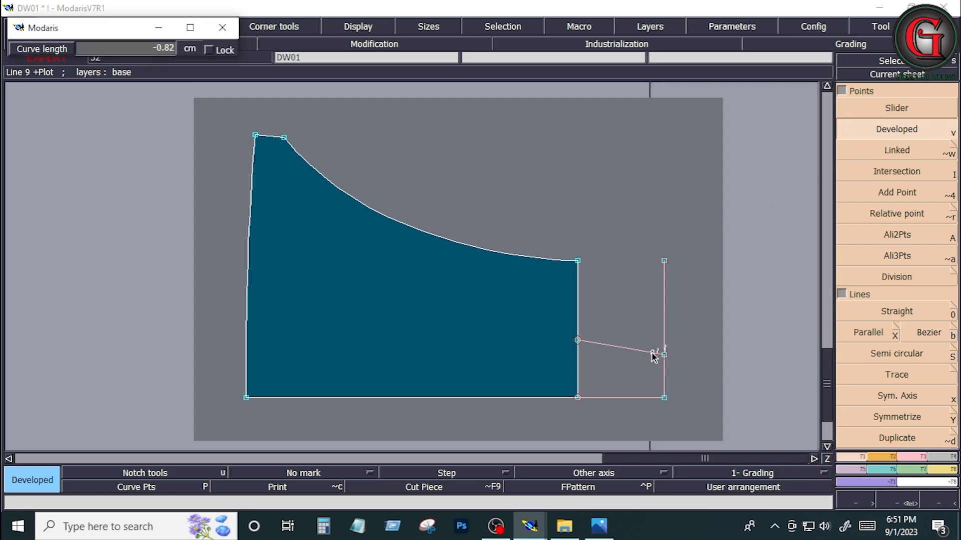
pyautogui.press('Down')
pyautogui.write('-1')
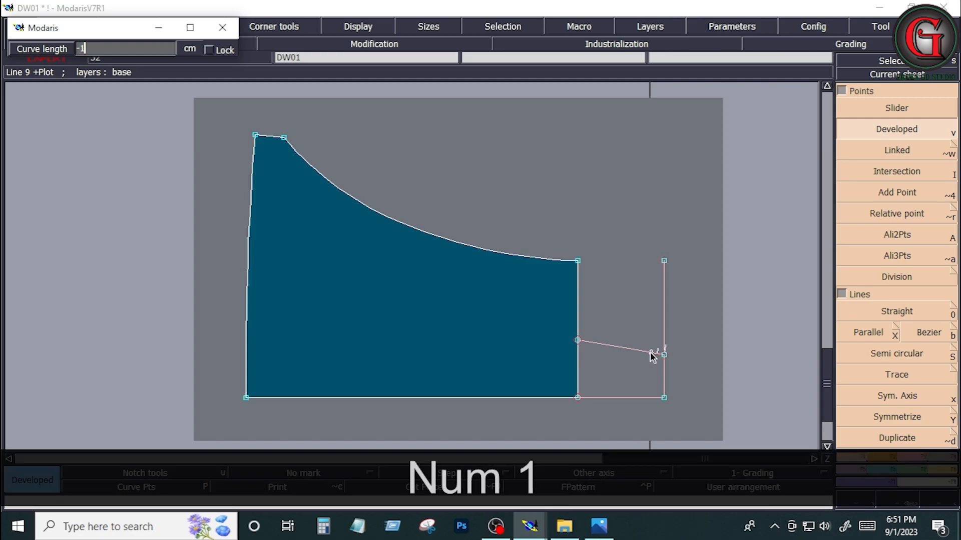
pyautogui.press('Return')
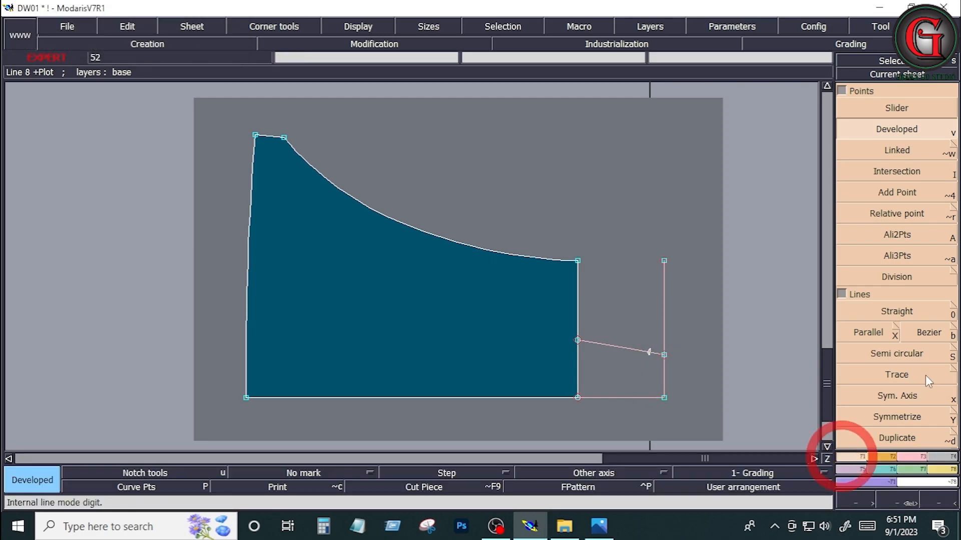
# Step: Draw the extension's angled end with Bezier from the 1 cm mark to the outer centre-line corner, and insert the mark as a point
pyautogui.click(926, 332)
pyautogui.click(649, 353)
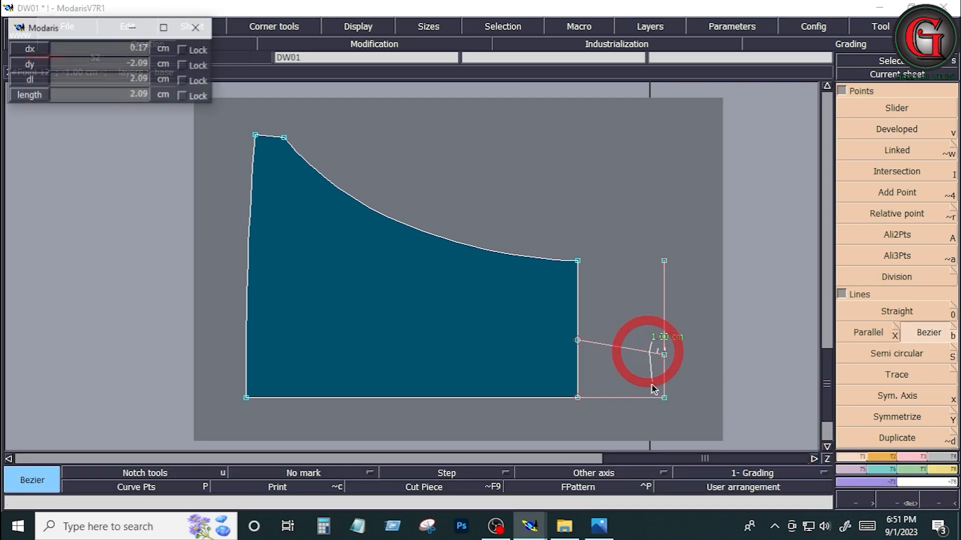
pyautogui.click(665, 398)
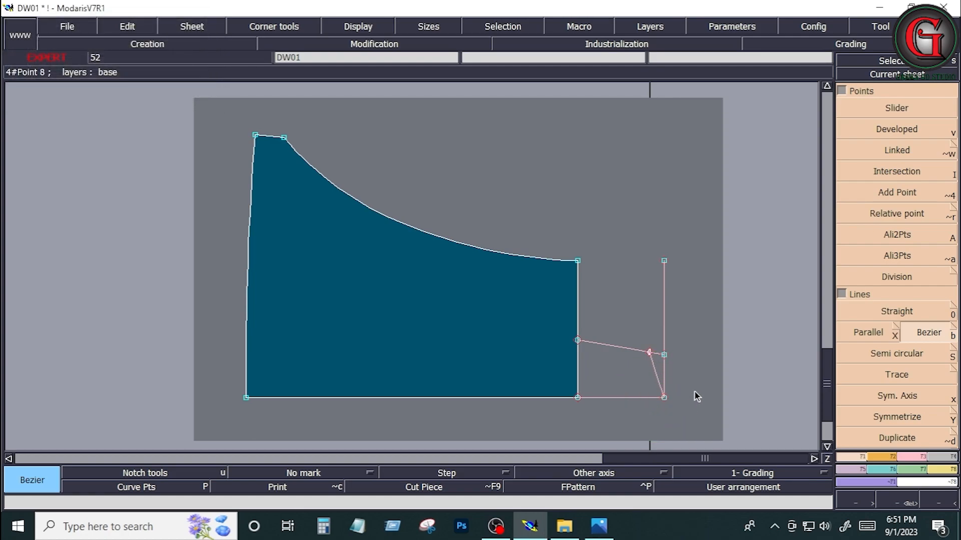
pyautogui.click(915, 457)
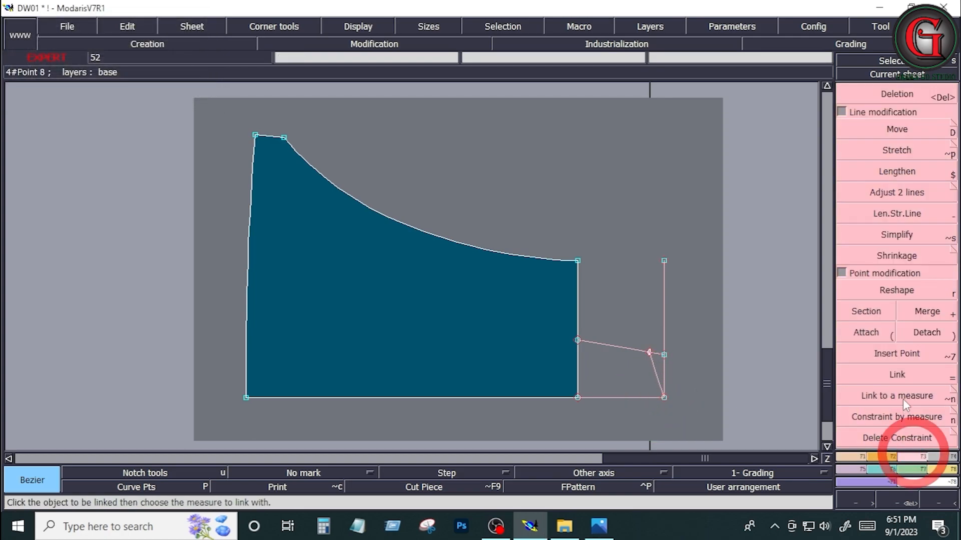
pyautogui.click(898, 357)
pyautogui.click(647, 352)
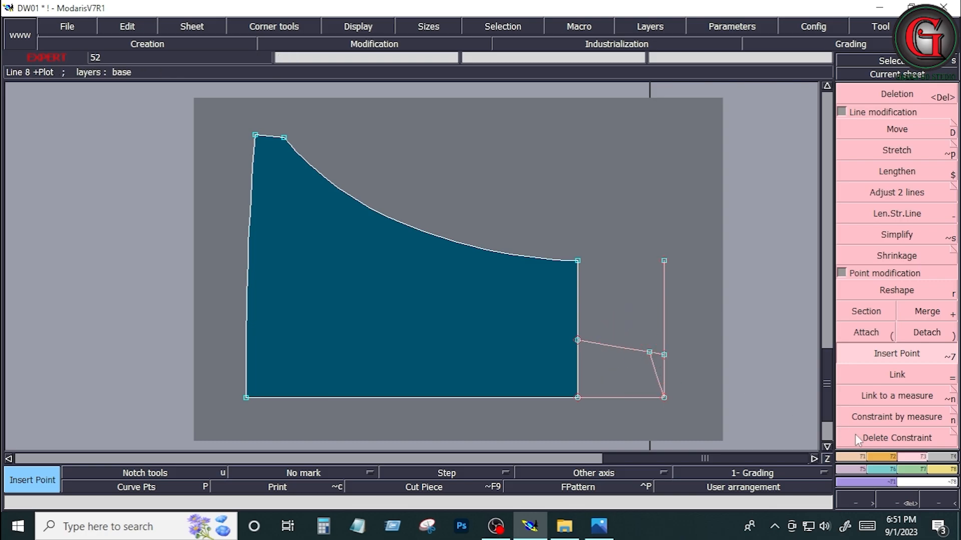
# Step: Trim the extension's slanted side to its angled end with Adjust 2 lines, and delete the outer parallel construction line
pyautogui.click(880, 193)
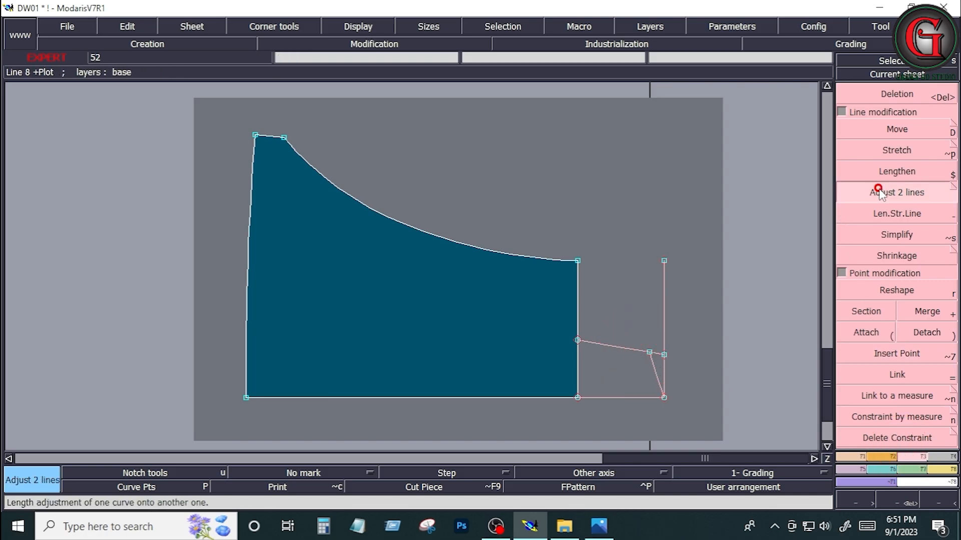
pyautogui.click(625, 353)
pyautogui.click(652, 364)
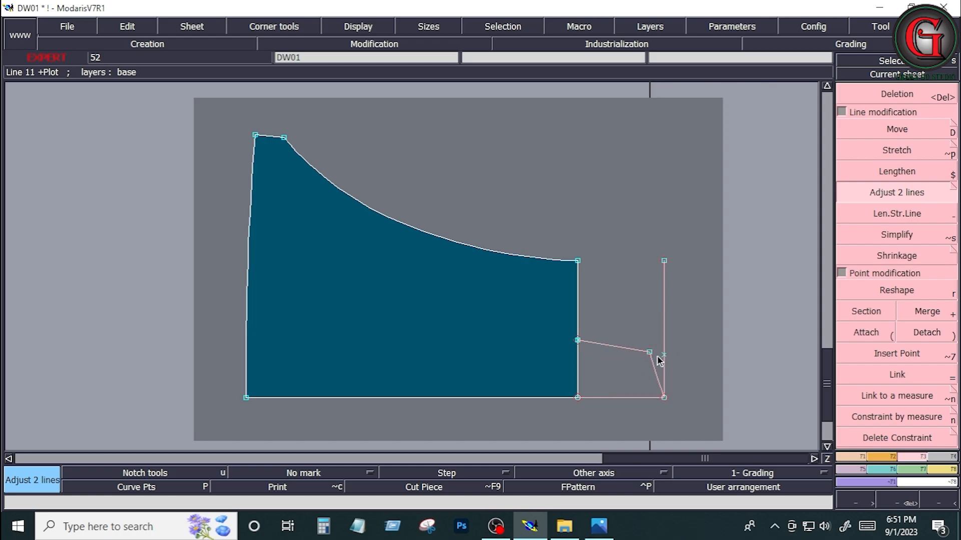
pyautogui.press('Delete')
pyautogui.click(662, 353)
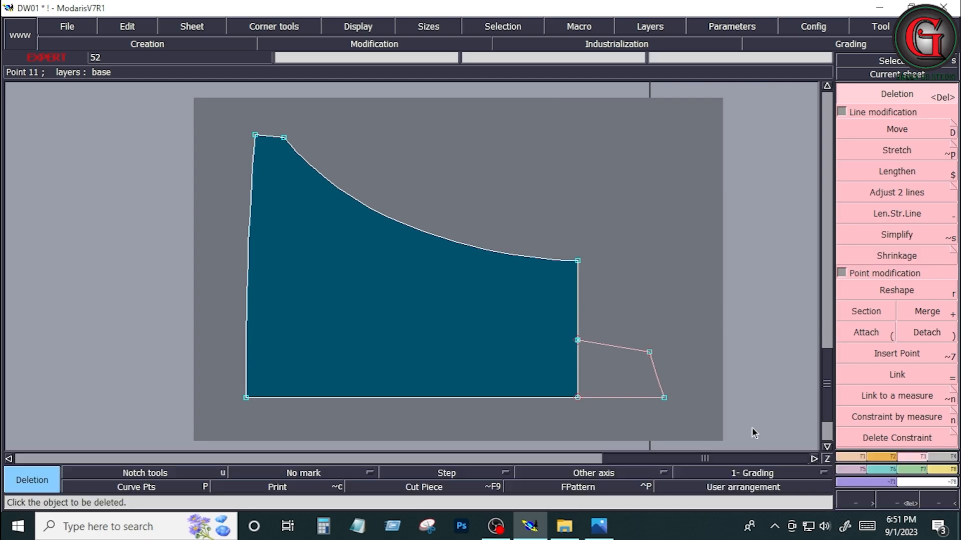
# Step: Draw a Bezier line about 24.76 cm long from the extension's inner corner to the bib's upper side corner, and display the curve handles
pyautogui.click(849, 456)
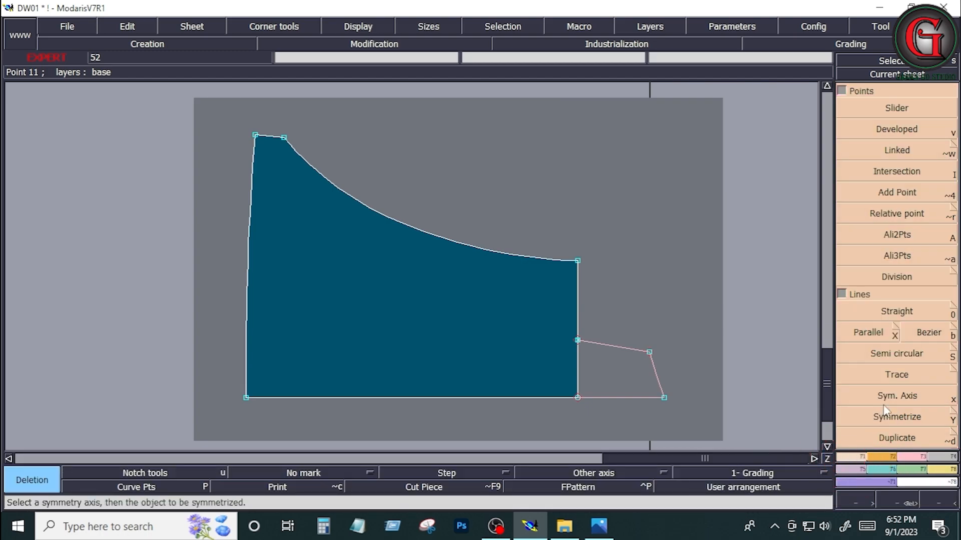
pyautogui.click(935, 331)
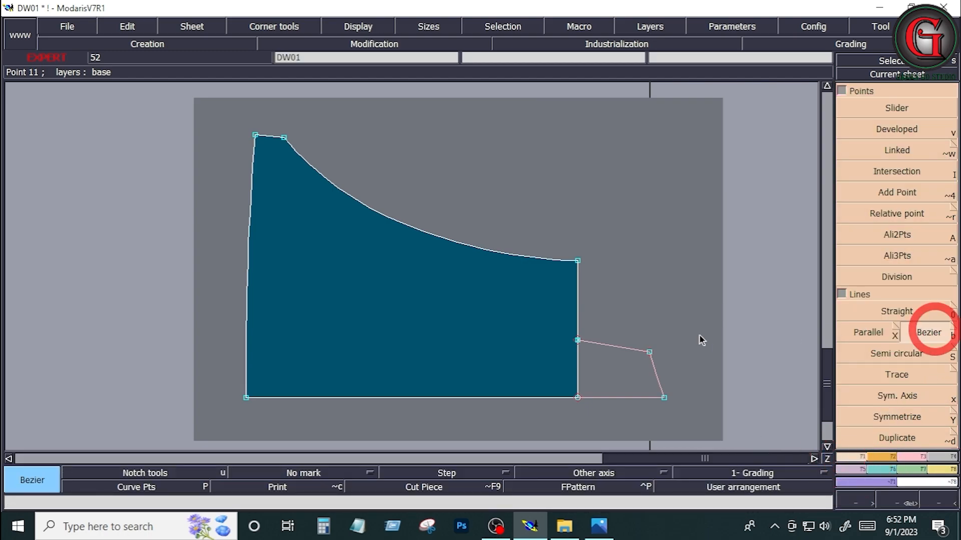
pyautogui.click(578, 340)
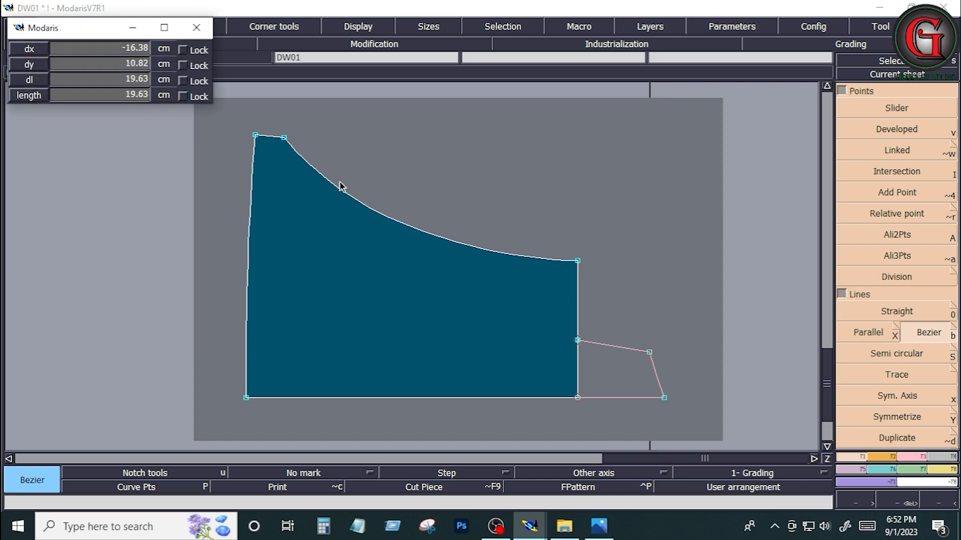
pyautogui.click(284, 138)
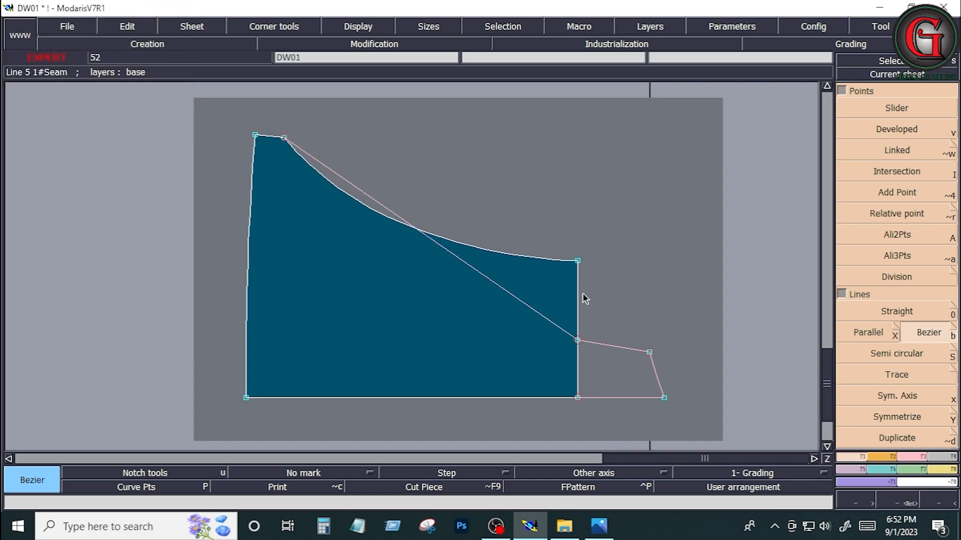
pyautogui.click(354, 30)
pyautogui.click(374, 244)
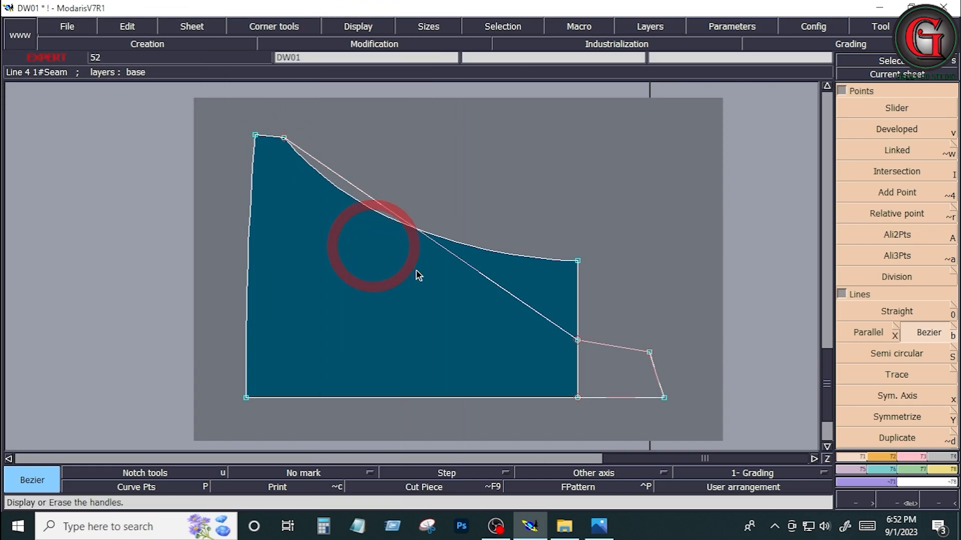
# Step: Reshape the new line into a deep concave side curve by adjusting the tangent handles at both of its ends
pyautogui.click(909, 457)
pyautogui.click(896, 291)
pyautogui.click(366, 201)
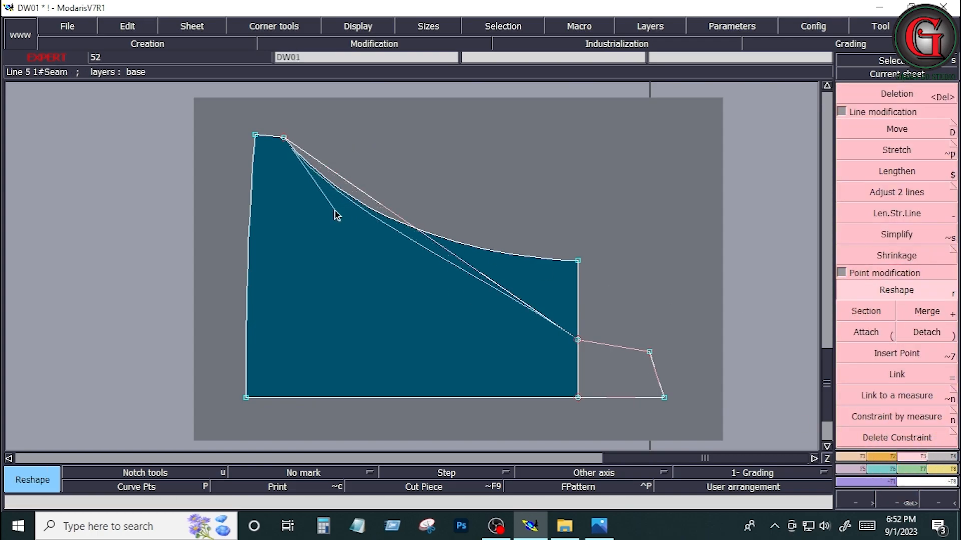
pyautogui.click(339, 221)
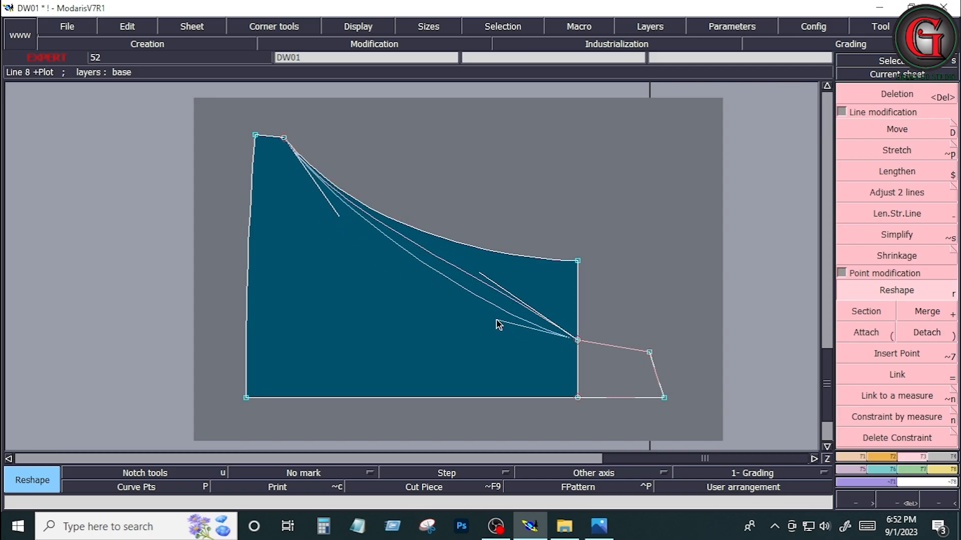
pyautogui.click(409, 288)
pyautogui.click(336, 217)
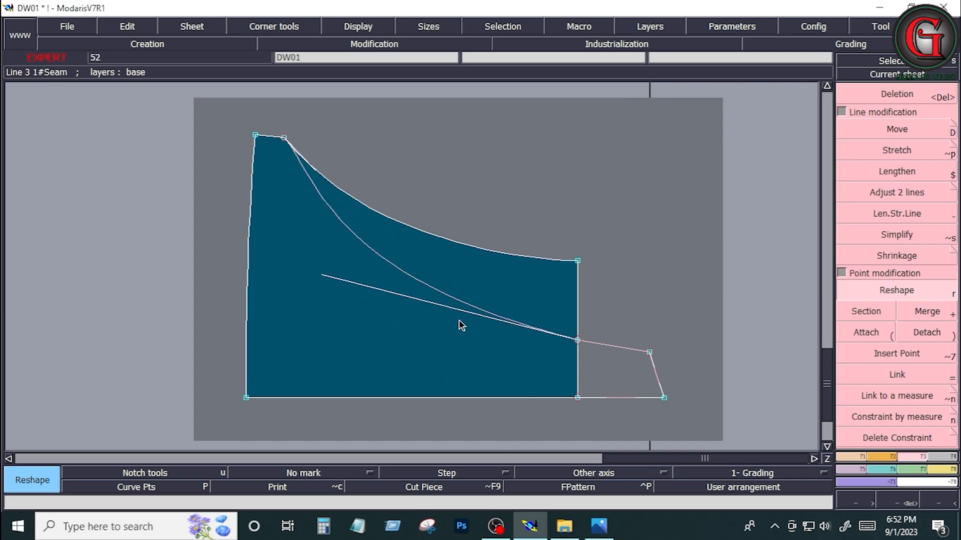
# Step: Check the strap length in the measurement sheet image, and return to the Modaris pattern
pyautogui.click(601, 526)
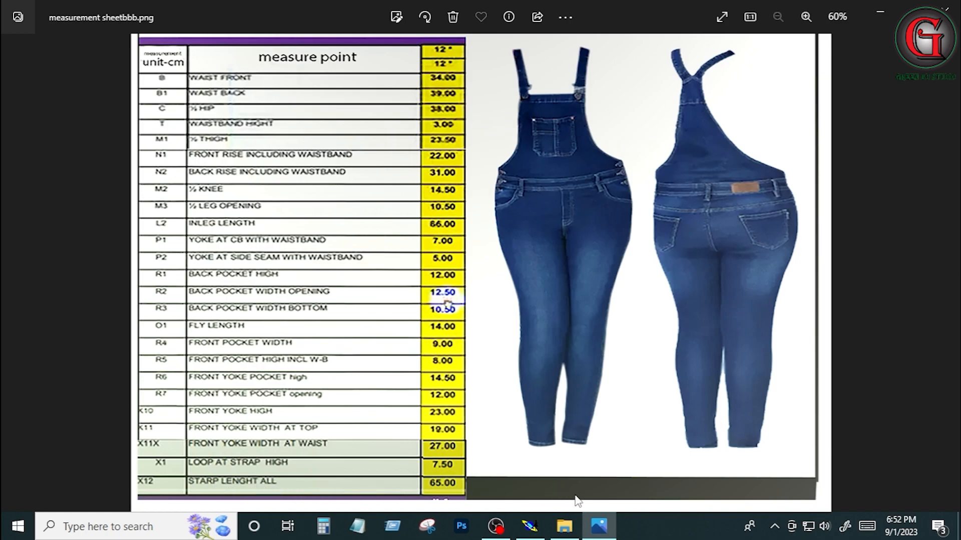
pyautogui.click(530, 525)
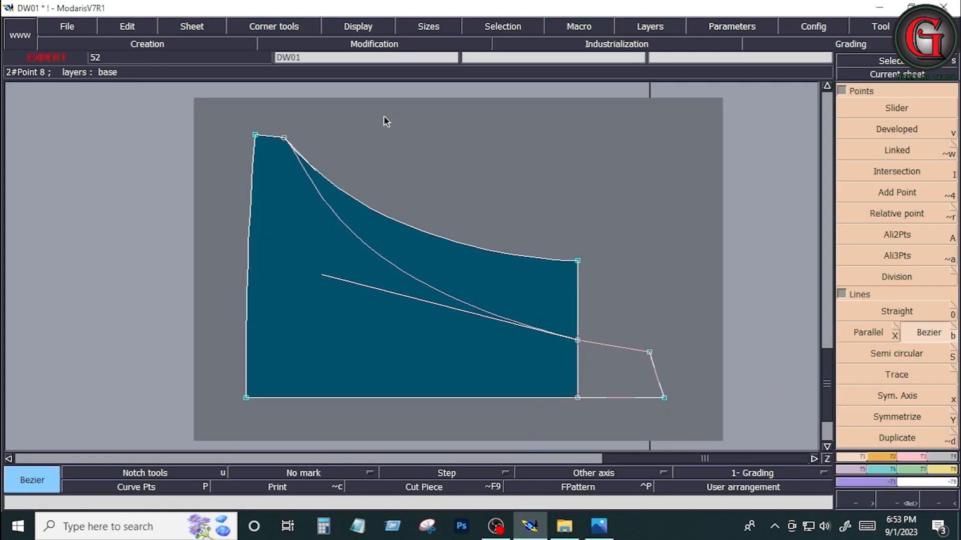
pyautogui.click(343, 115)
pyautogui.click(638, 153)
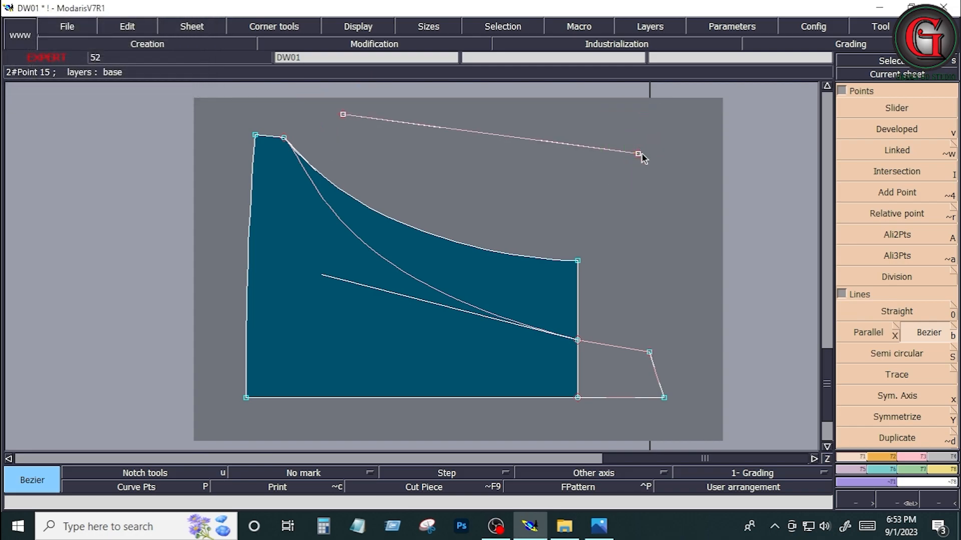
pyautogui.hotkey('ctrl', 'z')
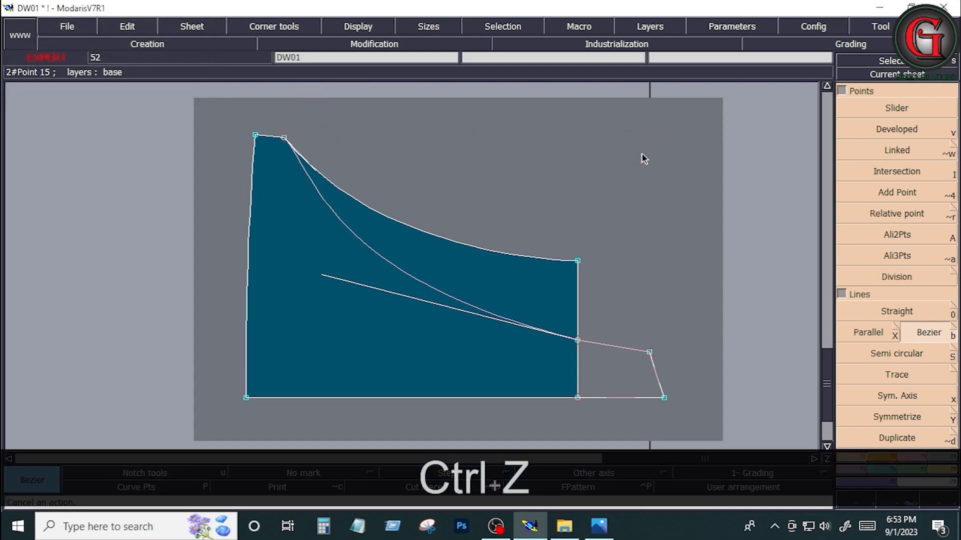
# Step: Draw the strap as a rectangle 65 cm wide and -3 cm high, starting from the extension's upper outer corner
pyautogui.click(880, 454)
pyautogui.click(897, 285)
pyautogui.click(359, 129)
pyautogui.click(425, 136)
pyautogui.hotkey('ctrl', 'z')
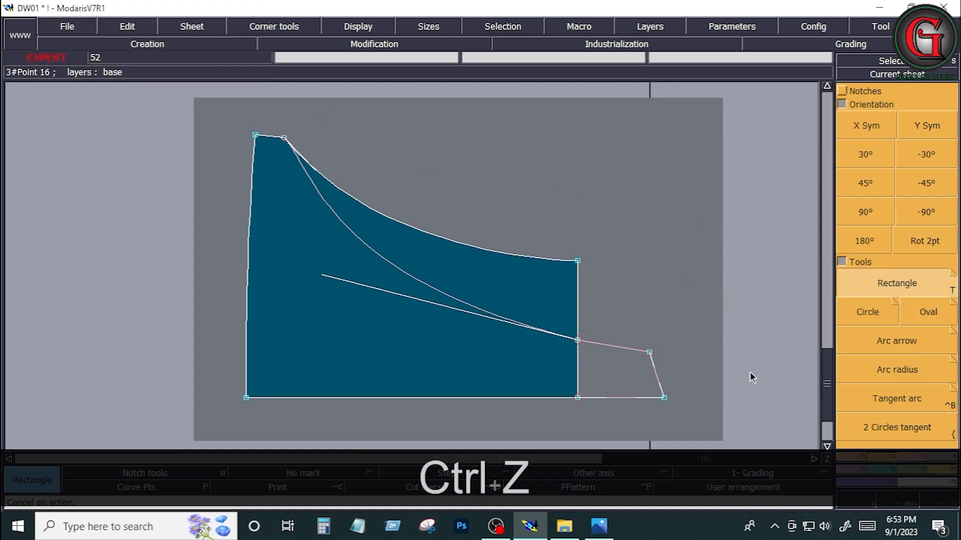
pyautogui.click(649, 352)
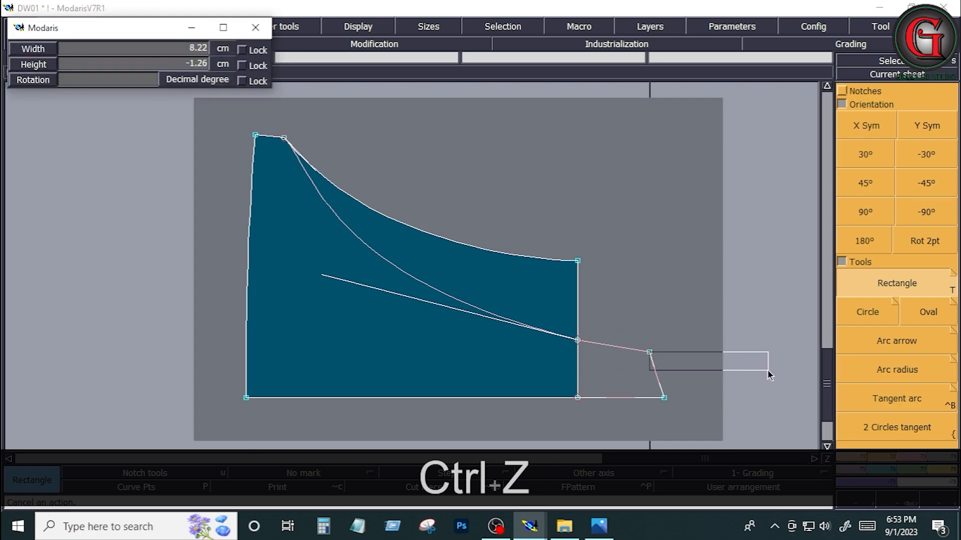
pyautogui.press('Down')
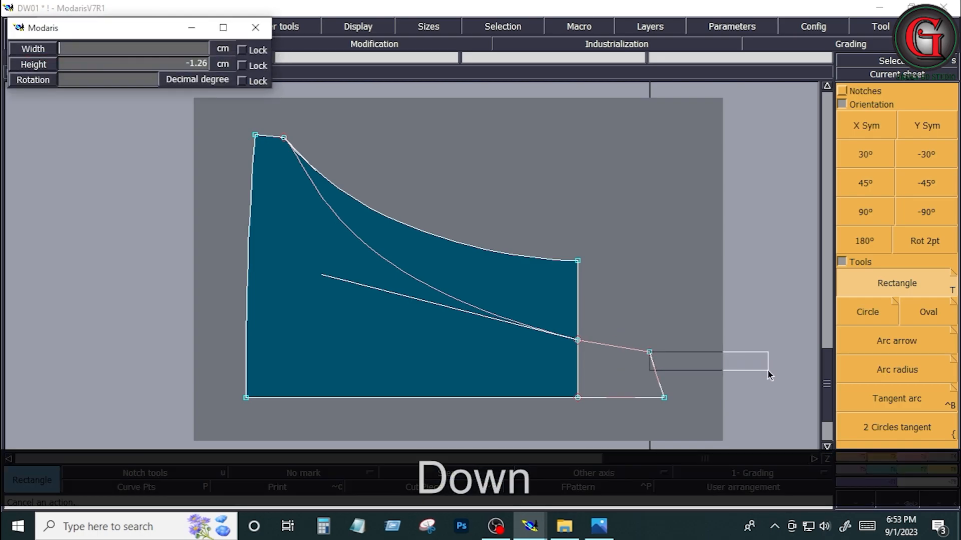
pyautogui.write('65')
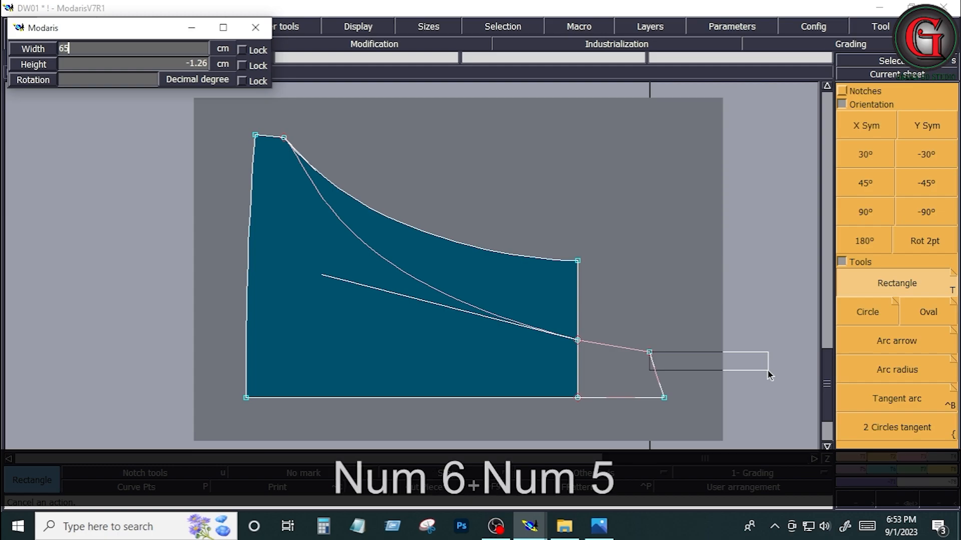
pyautogui.press('Down')
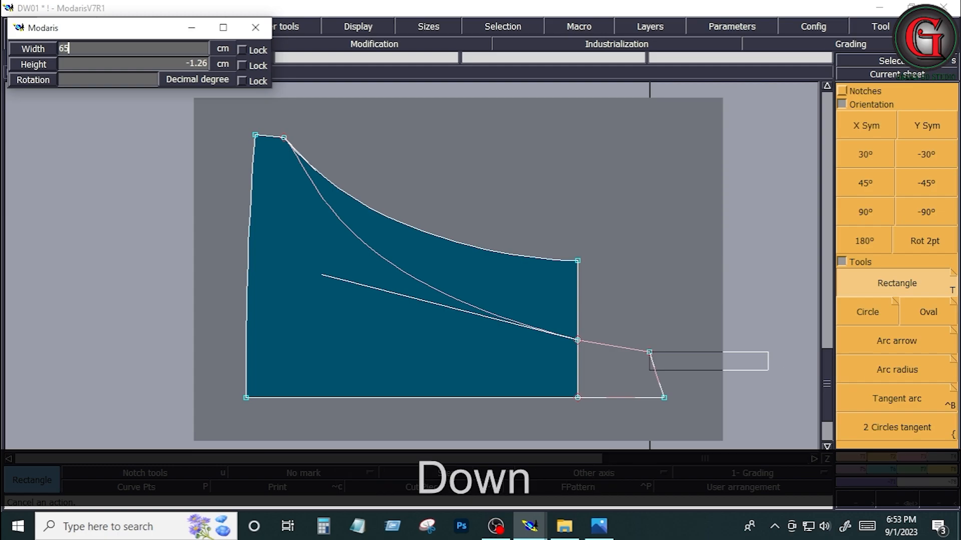
pyautogui.write('3')
pyautogui.press('Down')
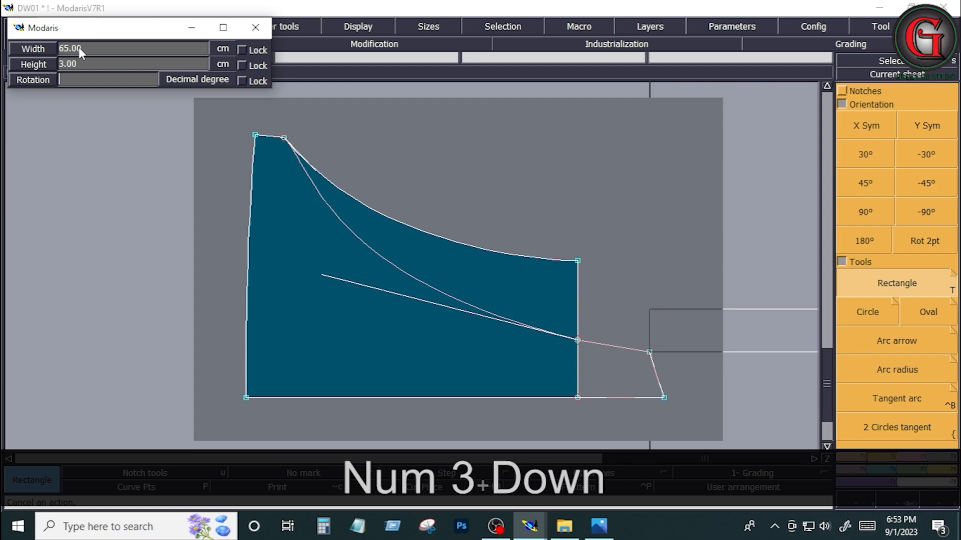
pyautogui.click(82, 62)
pyautogui.write('-3')
pyautogui.press('Down')
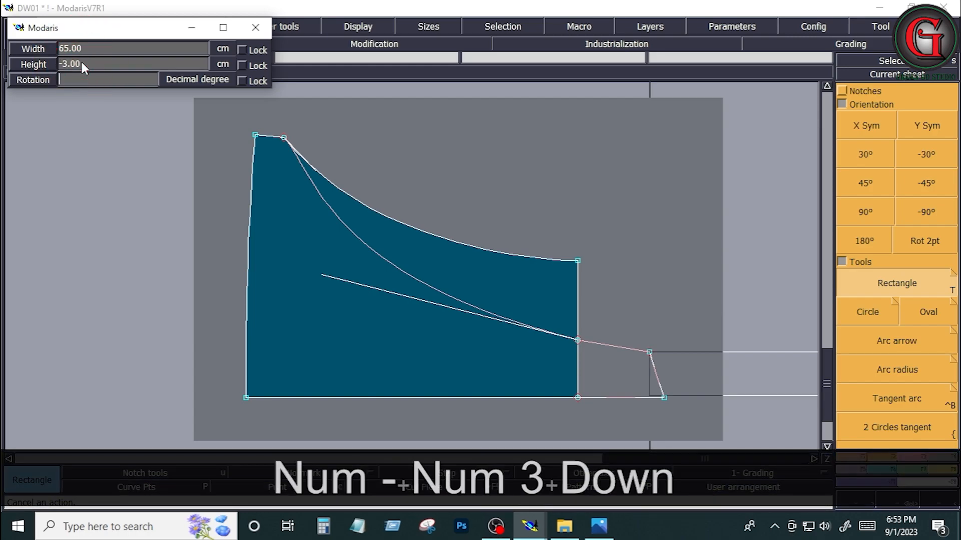
pyautogui.click(730, 407)
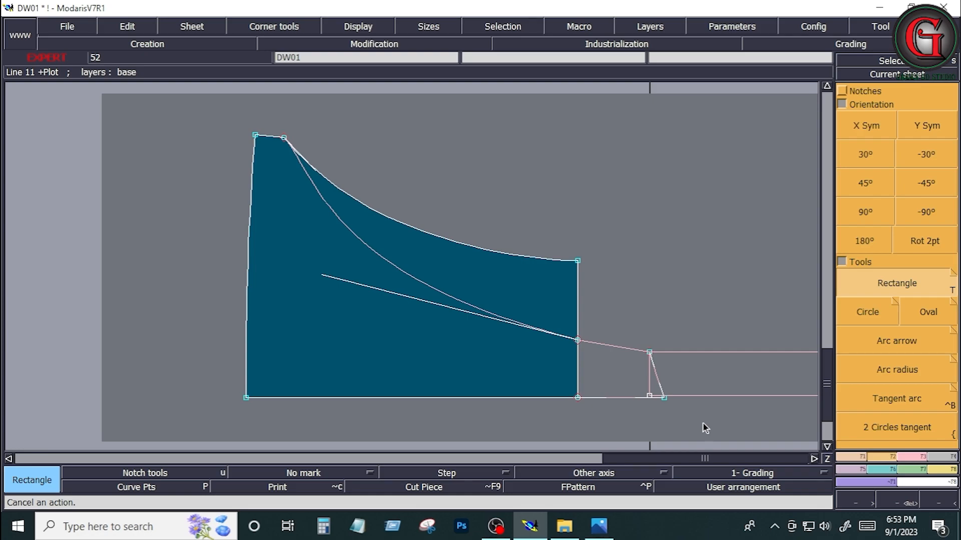
# Step: Apply Exchange data to the bib piece to get an unfilled pattern sheet, delete the filled piece sheet, and rearrange all sheets
pyautogui.press('Home')
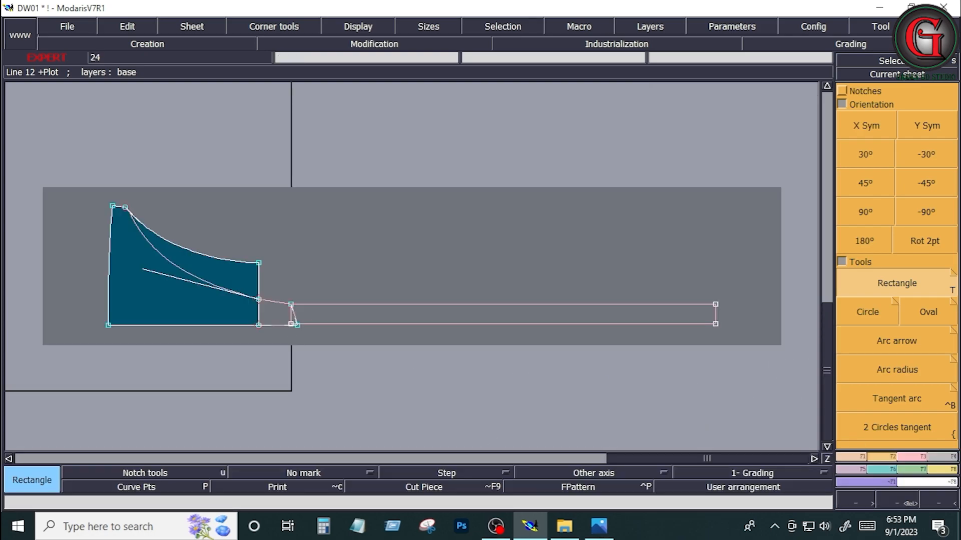
pyautogui.click(617, 44)
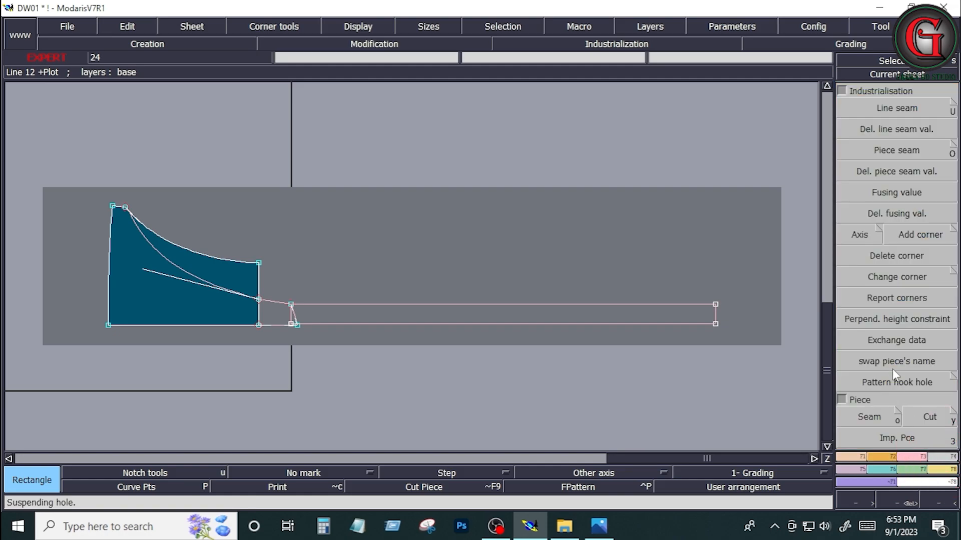
pyautogui.click(893, 341)
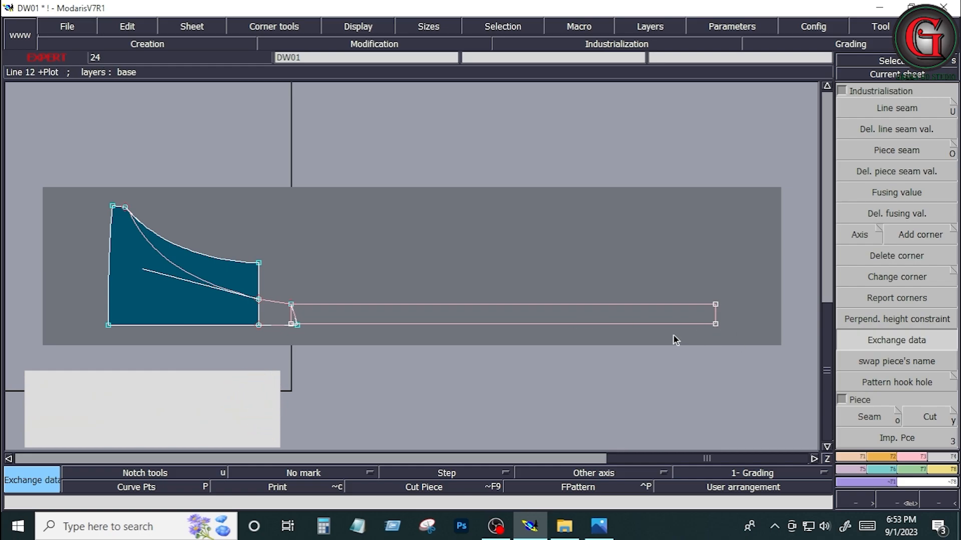
pyautogui.press('j')
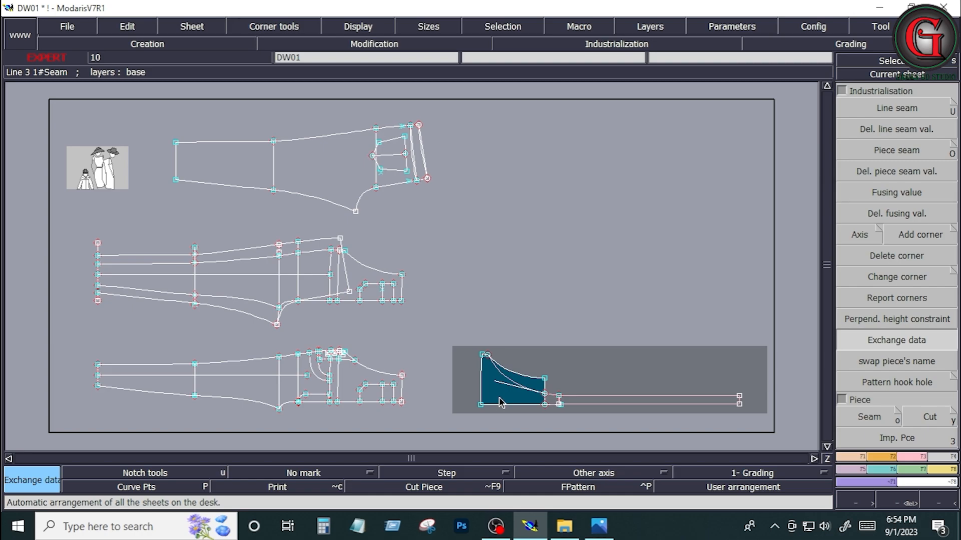
pyautogui.hotkey('shift', 'z')
pyautogui.hotkey('shift', 'z')
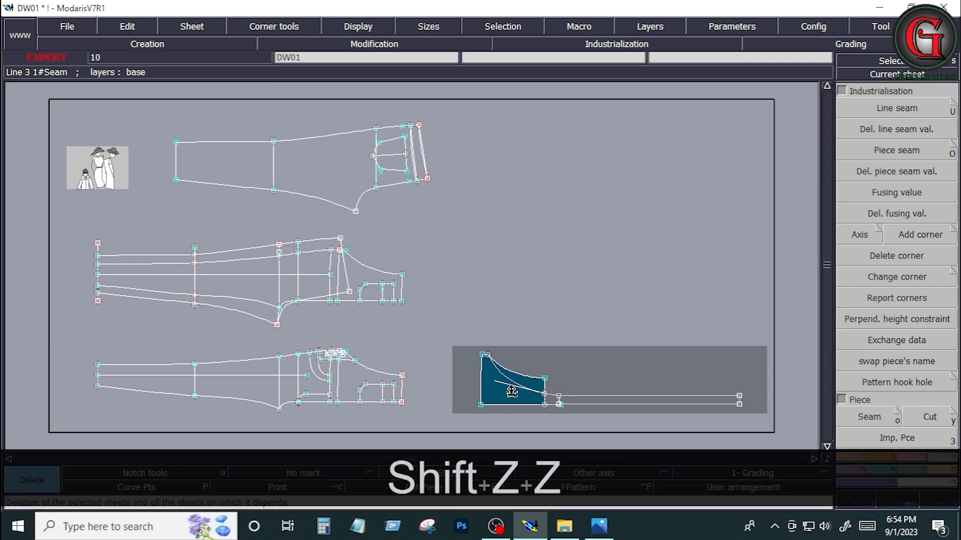
pyautogui.click(511, 391)
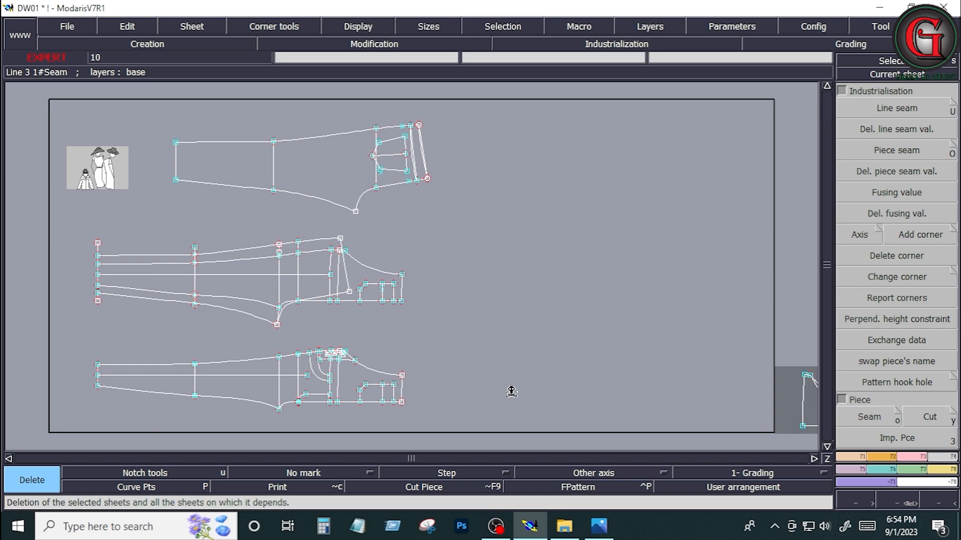
pyautogui.press('j')
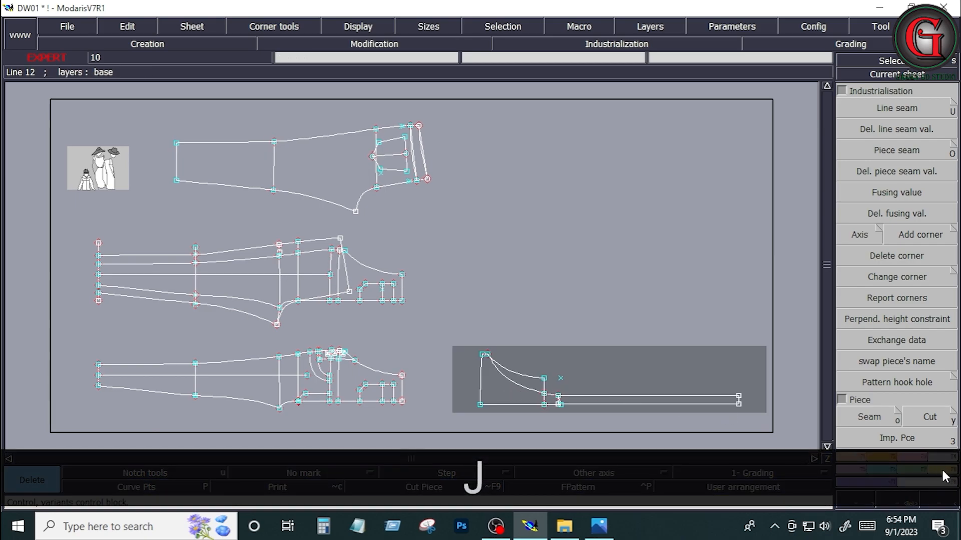
# Step: Marry the bib's lower waist corner to the lower outer corner of the back trouser's waistband
pyautogui.click(940, 471)
pyautogui.click(924, 325)
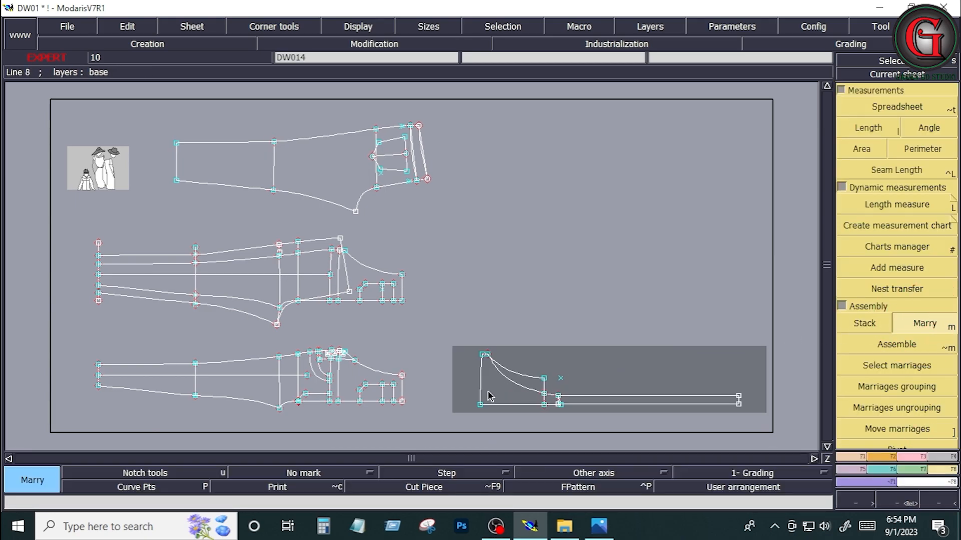
pyautogui.click(480, 405)
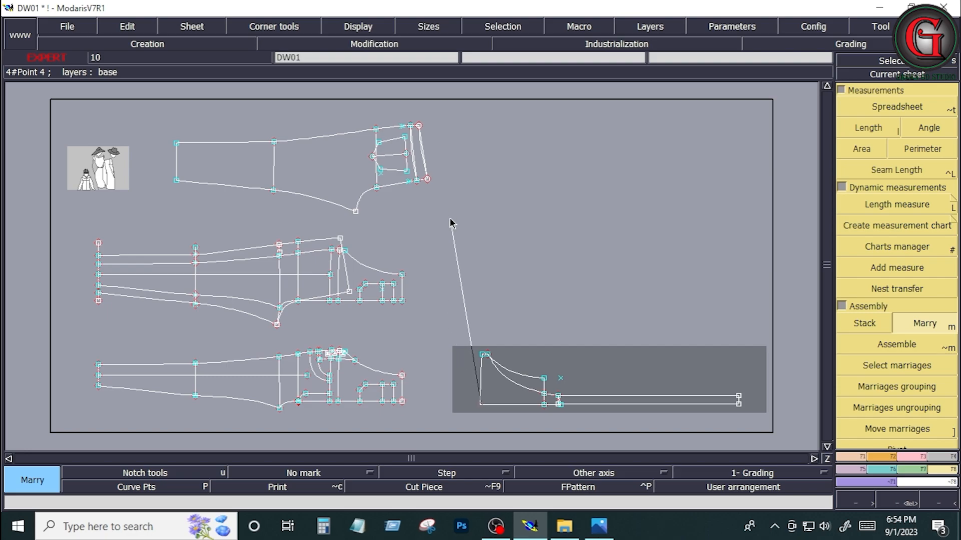
pyautogui.click(427, 179)
# Step: Pivot the married bib about its shared corner until its upper waist corner meets the waistband's outer edge
pyautogui.press('Home')
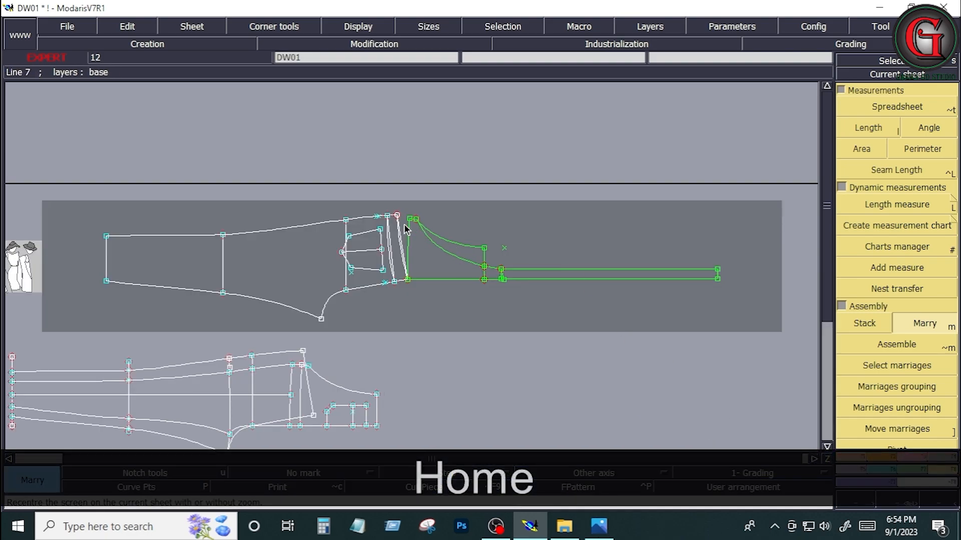
pyautogui.press('Return')
pyautogui.moveTo(361, 195); pyautogui.dragTo(454, 302)
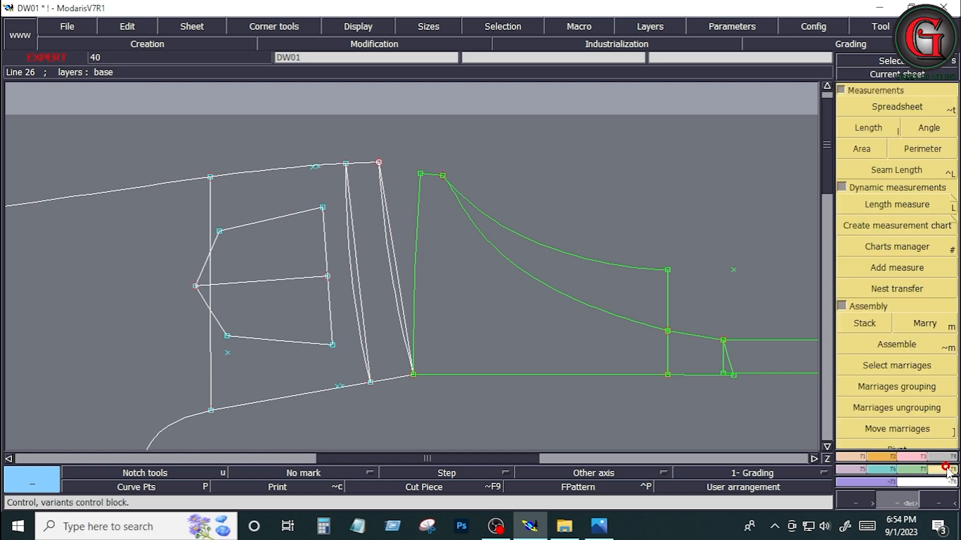
pyautogui.click(842, 92)
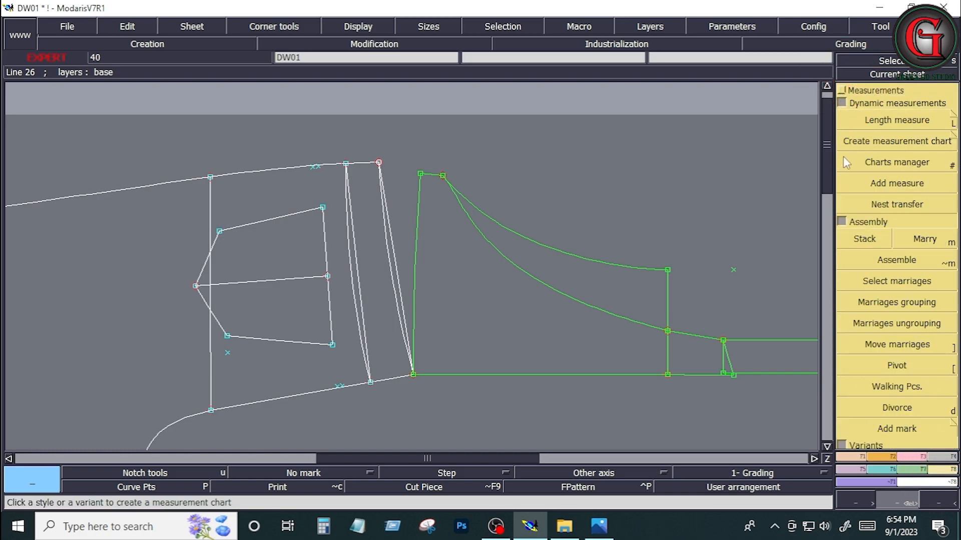
pyautogui.click(897, 366)
pyautogui.click(421, 174)
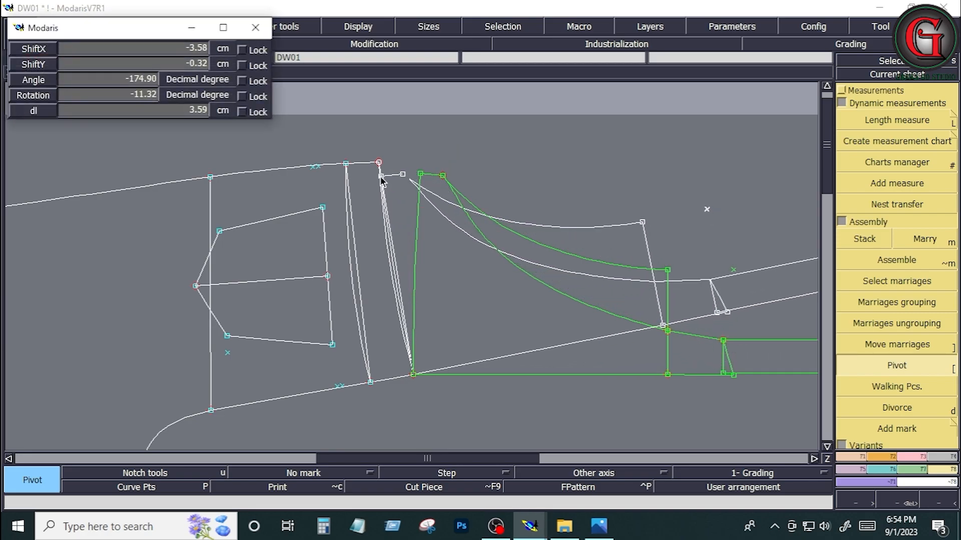
pyautogui.click(382, 178)
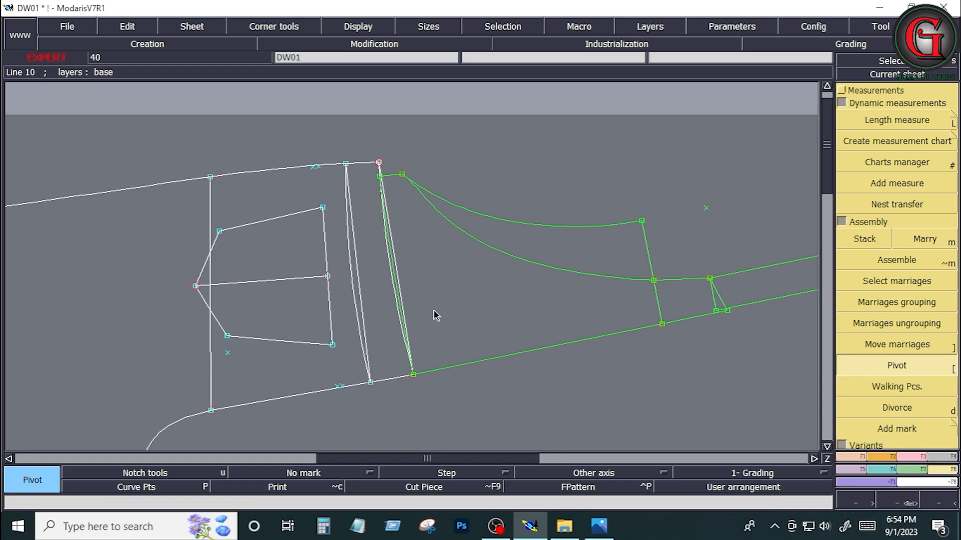
pyautogui.click(382, 176)
pyautogui.click(381, 175)
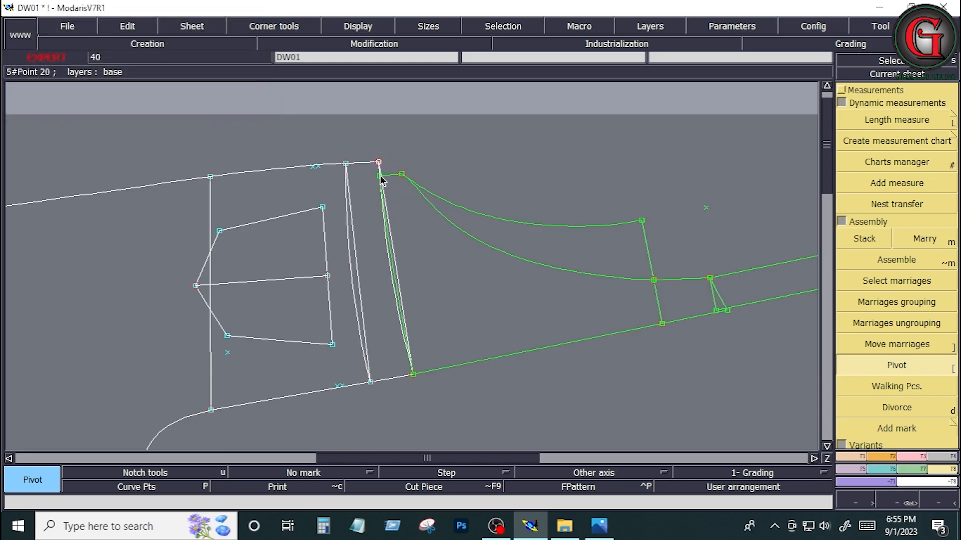
# Step: Copy the back trouser sheet with the married bib and strap, and rearrange all sheets on the desk
pyautogui.hotkey('ctrl', 'c')
pyautogui.click(437, 289)
pyautogui.press('j')
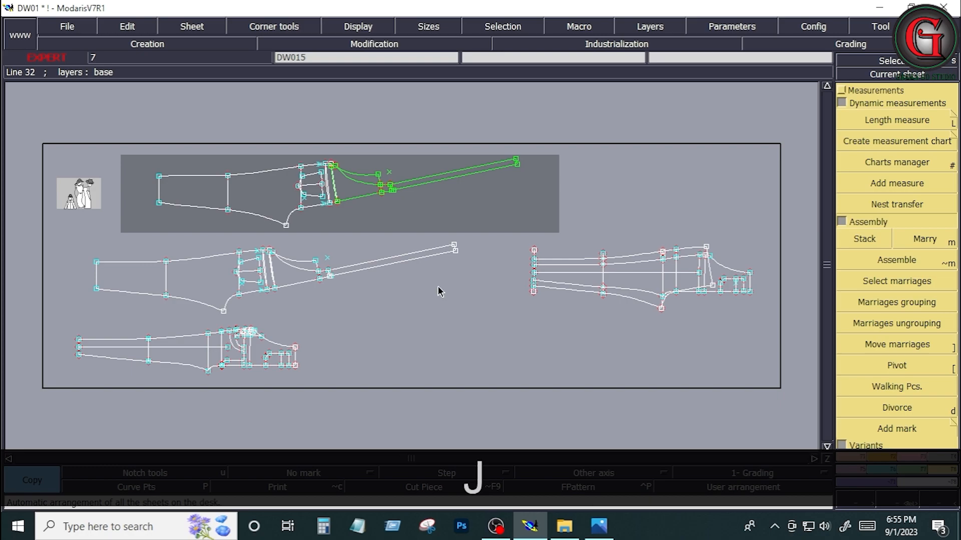
# Step: On the copied back trouser sheet, try deleting one of the overlapping lines where the waistband meets the bib, and undo the deletion
pyautogui.click(315, 195)
pyautogui.hotkey('shift', 'z')
pyautogui.hotkey('shift', 'z')
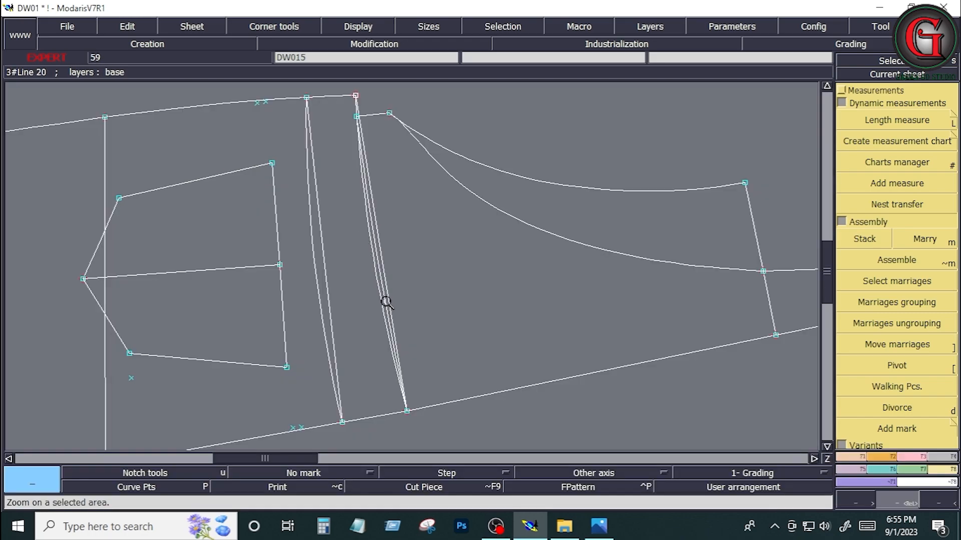
pyautogui.press('Delete')
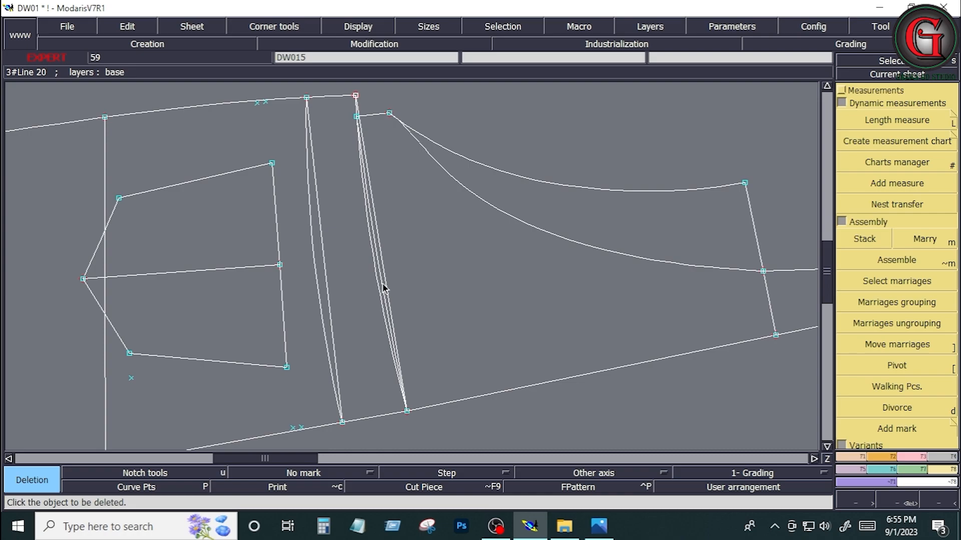
pyautogui.click(383, 290)
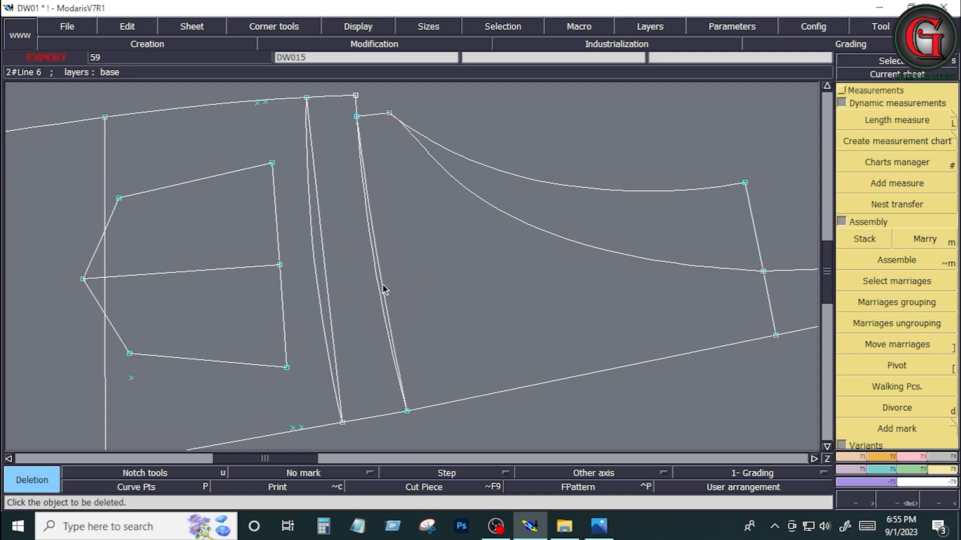
pyautogui.hotkey('ctrl', 'z')
pyautogui.press('Return')
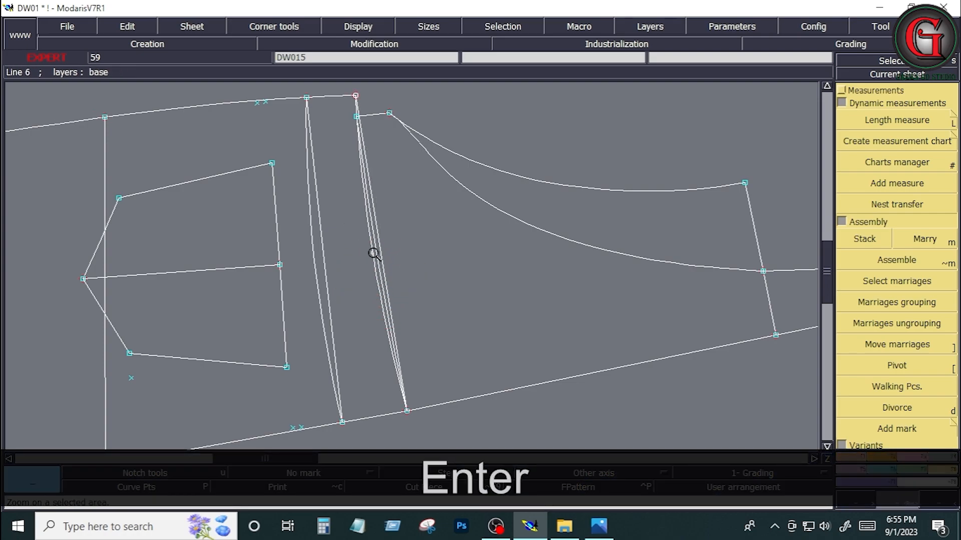
# Step: Delete the surplus line among the overlapping lines at the joint between the waistband and the bib
pyautogui.moveTo(365, 242); pyautogui.dragTo(427, 403)
pyautogui.press('Delete')
# Step: Reshape the bib's waist corner onto the waistband's outer corner, and raise the adjacent bib side corner level with it
pyautogui.press('Return')
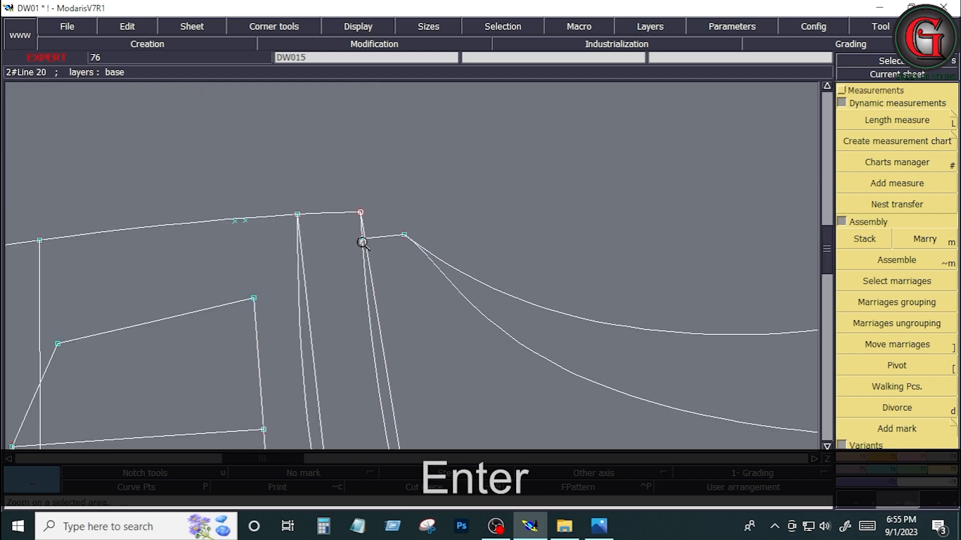
pyautogui.click(911, 455)
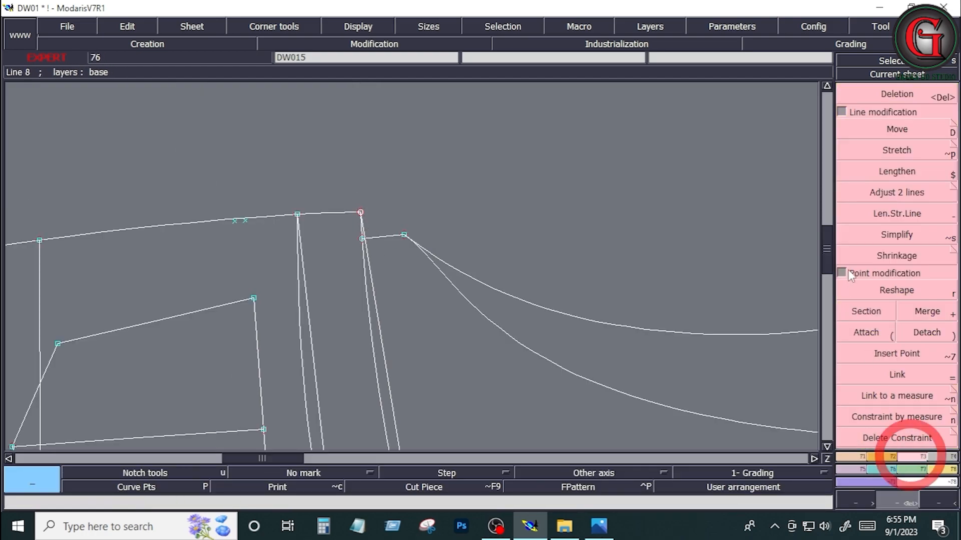
pyautogui.click(901, 292)
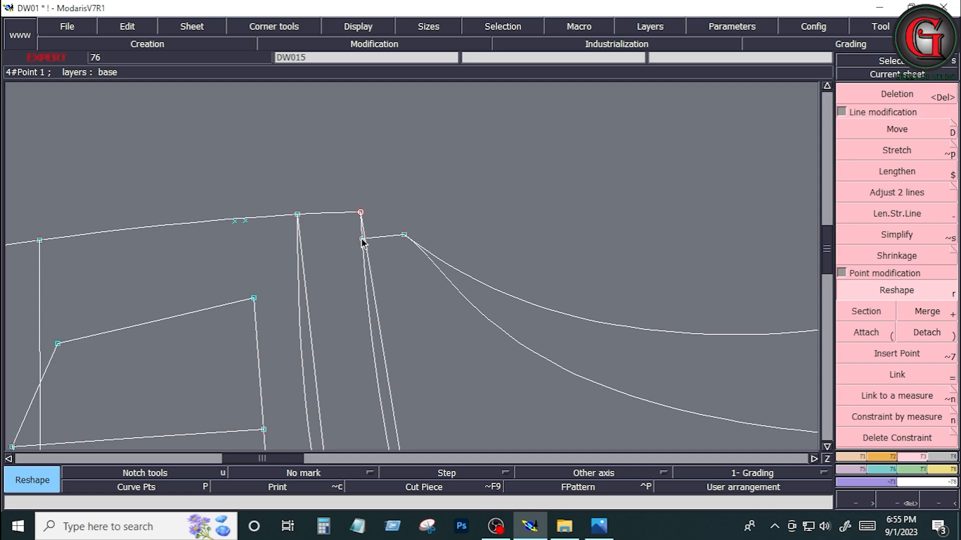
pyautogui.click(361, 239)
pyautogui.click(361, 213)
pyautogui.click(404, 234)
pyautogui.click(404, 214)
# Step: Measure the short bib side edge from the waistband's outer corner to the start of the armhole curves, and cancel the measure
pyautogui.click(942, 469)
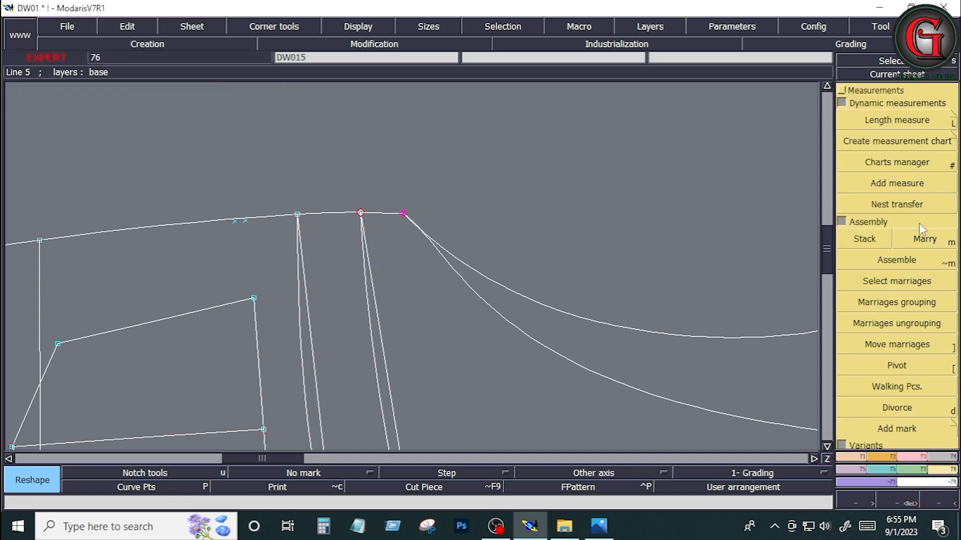
pyautogui.click(945, 132)
pyautogui.click(361, 212)
pyautogui.click(403, 214)
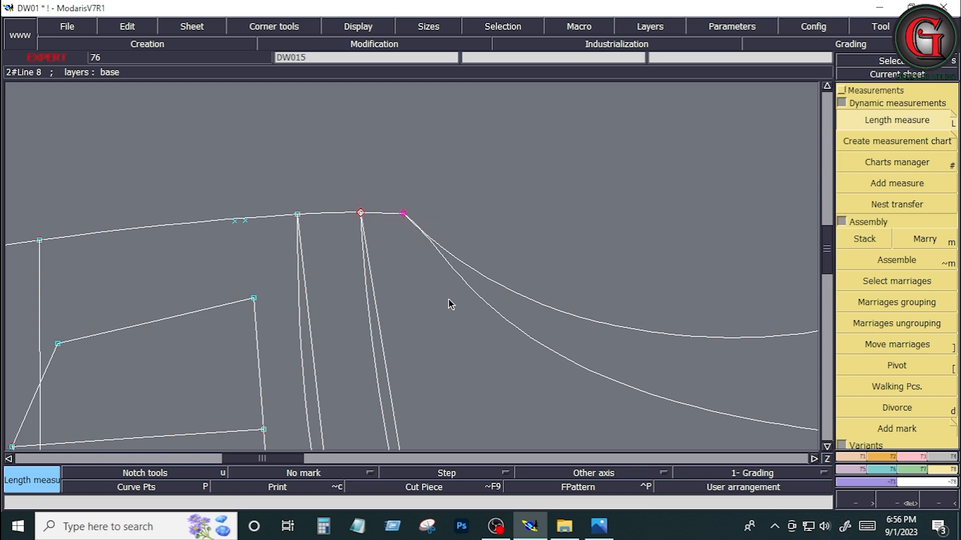
pyautogui.hotkey('ctrl', 'z')
pyautogui.click(484, 207)
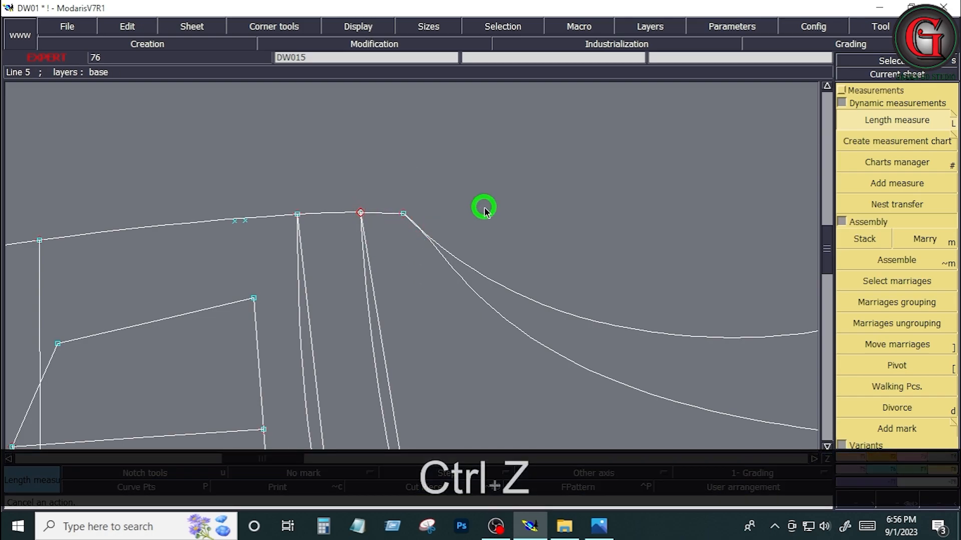
# Step: Delete the bib's outer armhole curve, the crosswise line at its narrow end and the stray point beyond it
pyautogui.press('Home')
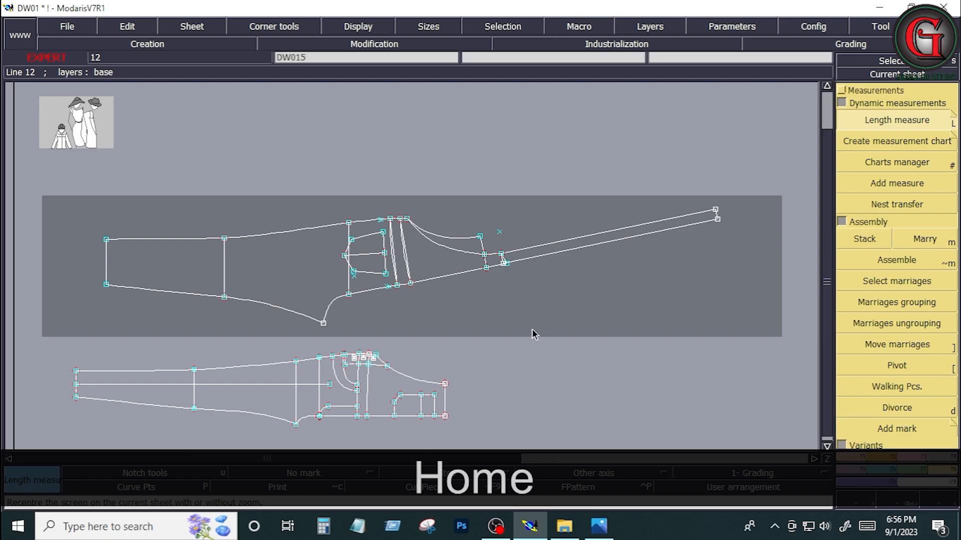
pyautogui.press('Return')
pyautogui.moveTo(371, 204); pyautogui.dragTo(528, 331)
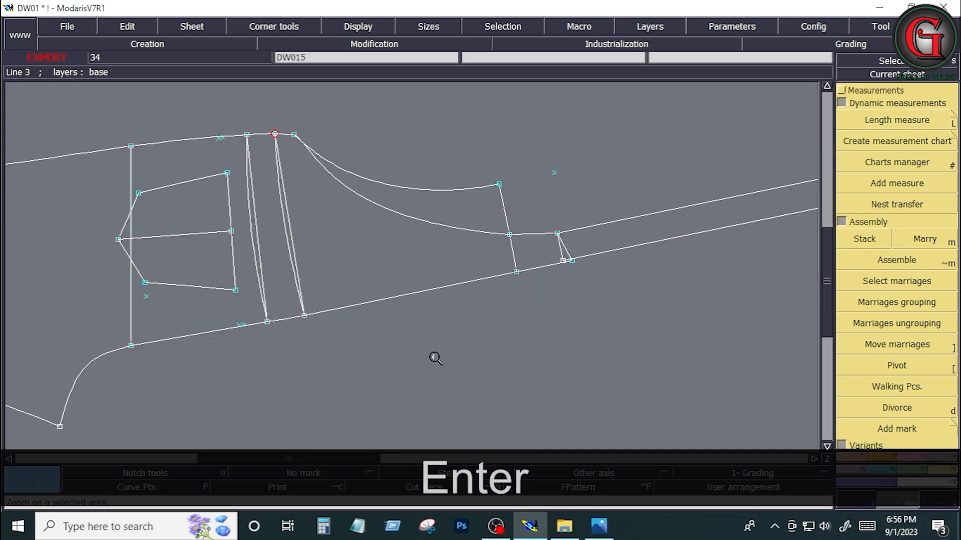
pyautogui.press('Delete')
pyautogui.click(440, 191)
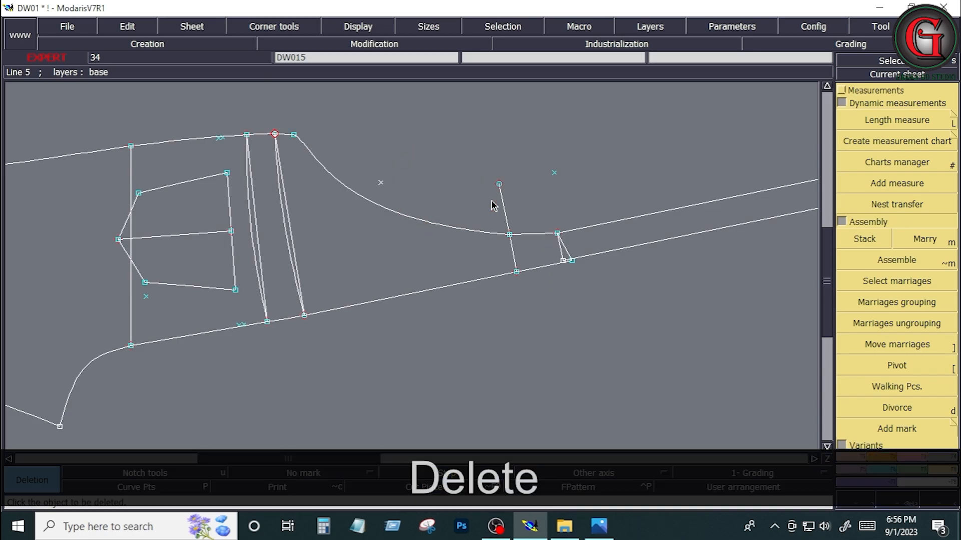
pyautogui.click(503, 206)
pyautogui.click(553, 173)
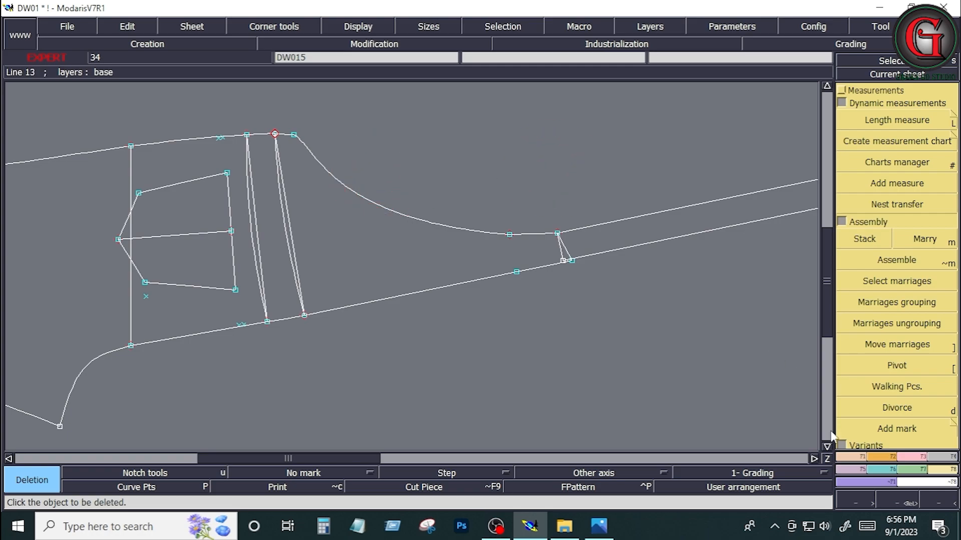
# Step: Draw a Bezier line across the bib's narrow end, joining the inner armhole curve's end point to the point on the centre edge
pyautogui.click(850, 456)
pyautogui.click(928, 333)
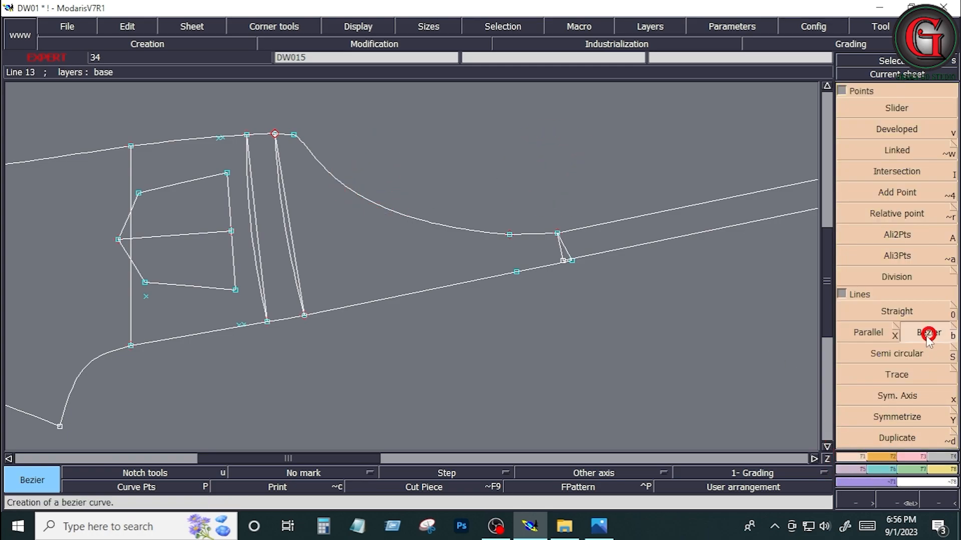
pyautogui.click(510, 234)
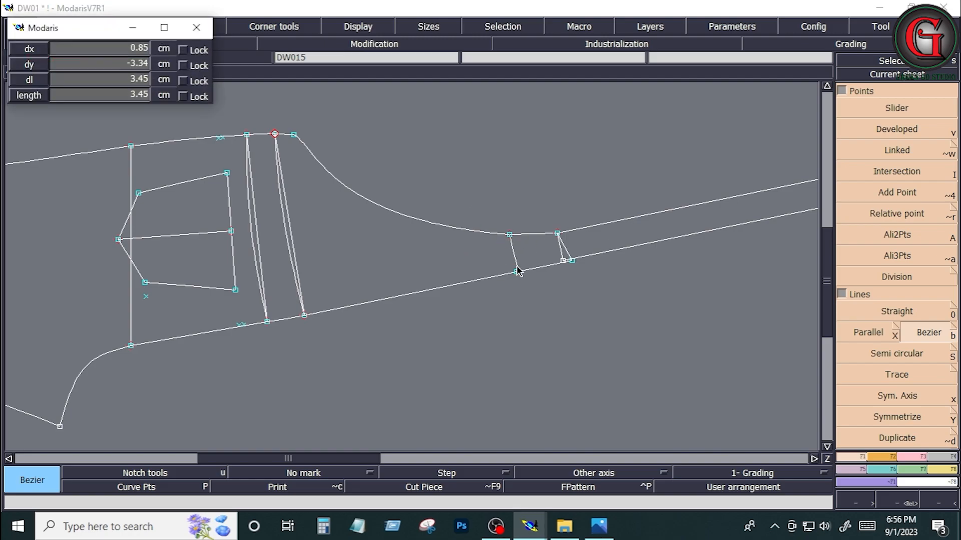
pyautogui.click(516, 272)
# Step: Delete the extra slanted line at the strap's base and attach the leftover loose point to the strap's lower corner
pyautogui.press('Delete')
pyautogui.click(561, 257)
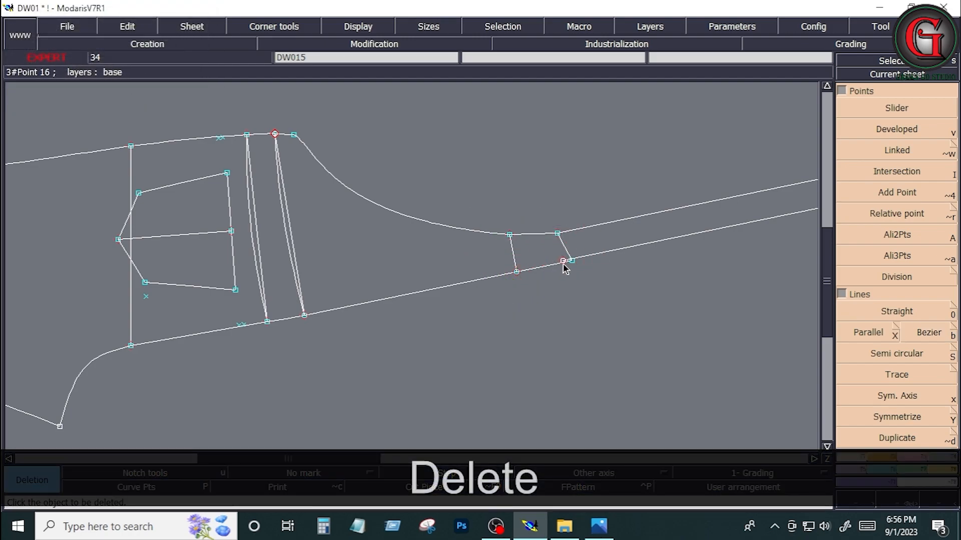
pyautogui.click(910, 457)
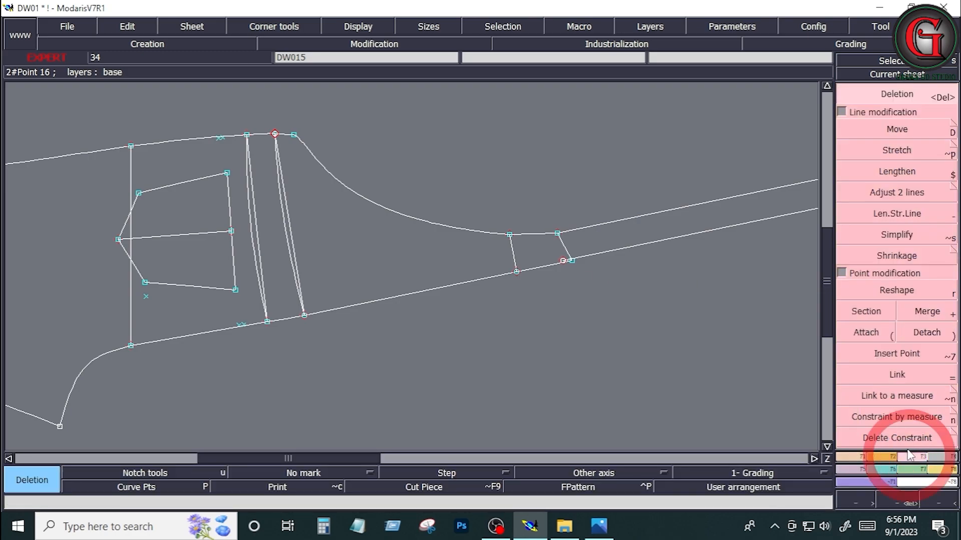
pyautogui.click(857, 333)
pyautogui.click(563, 261)
pyautogui.click(572, 261)
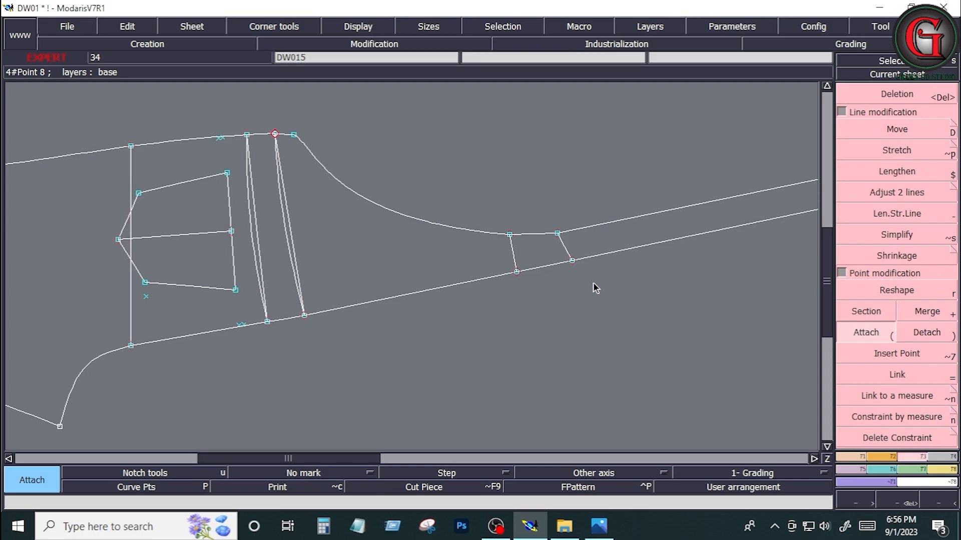
# Step: Try rotating the joined back pattern with Rot 2pt so the bib's centre edge lies horizontal, and undo the rotation
pyautogui.press('Home')
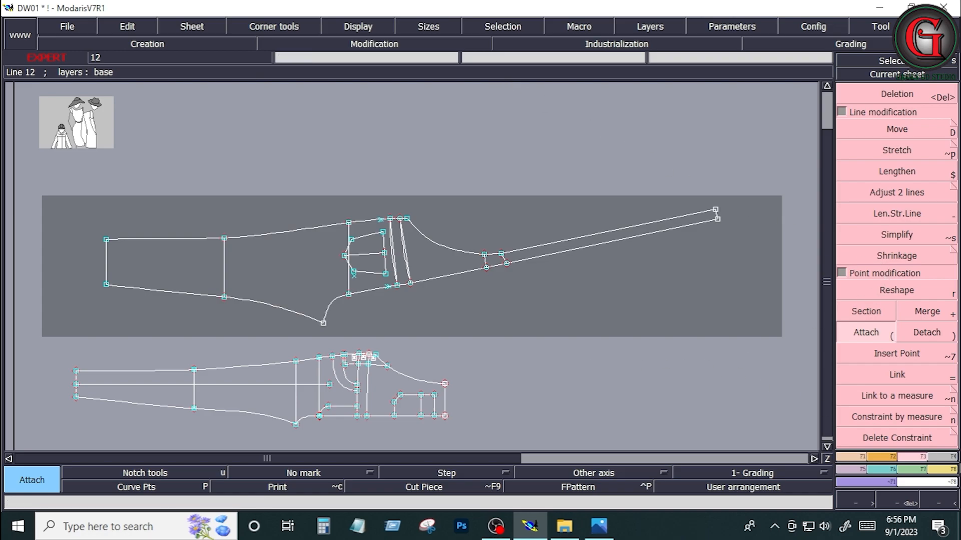
pyautogui.click(884, 460)
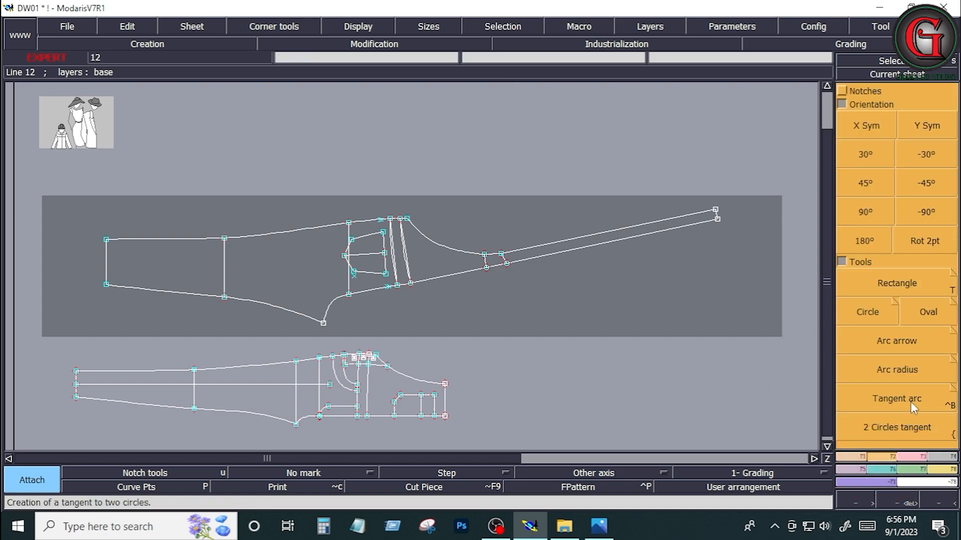
pyautogui.click(927, 239)
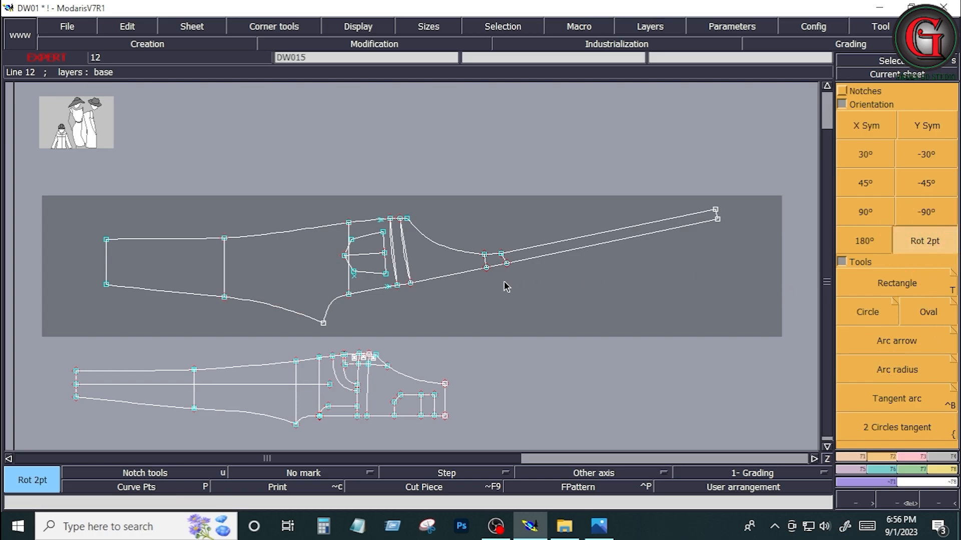
pyautogui.click(410, 284)
pyautogui.click(486, 268)
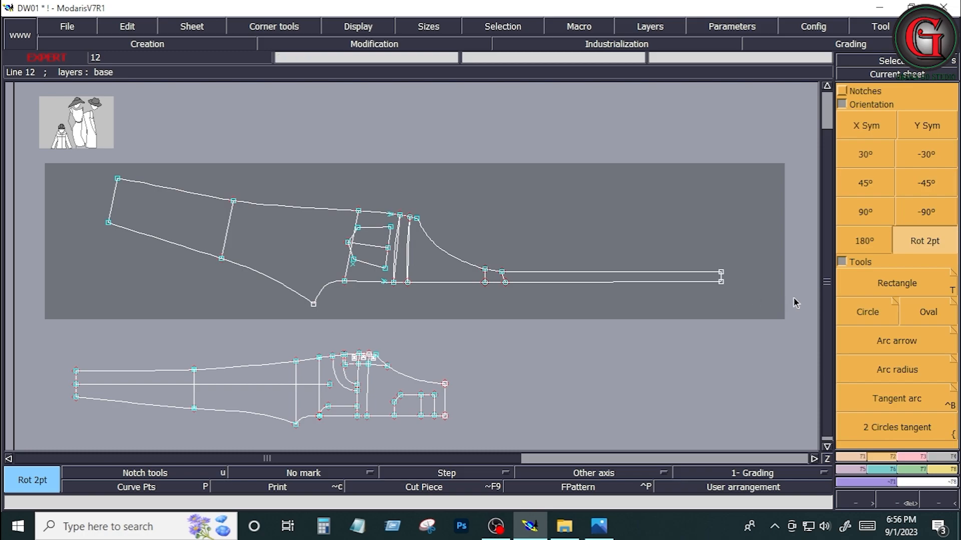
pyautogui.click(923, 242)
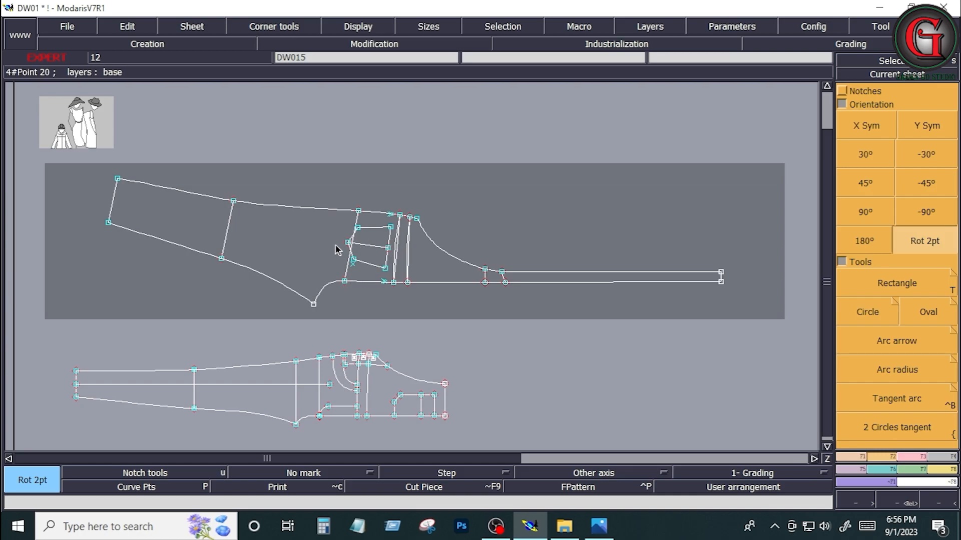
pyautogui.hotkey('ctrl', 'z')
pyautogui.hotkey('ctrl', 'z')
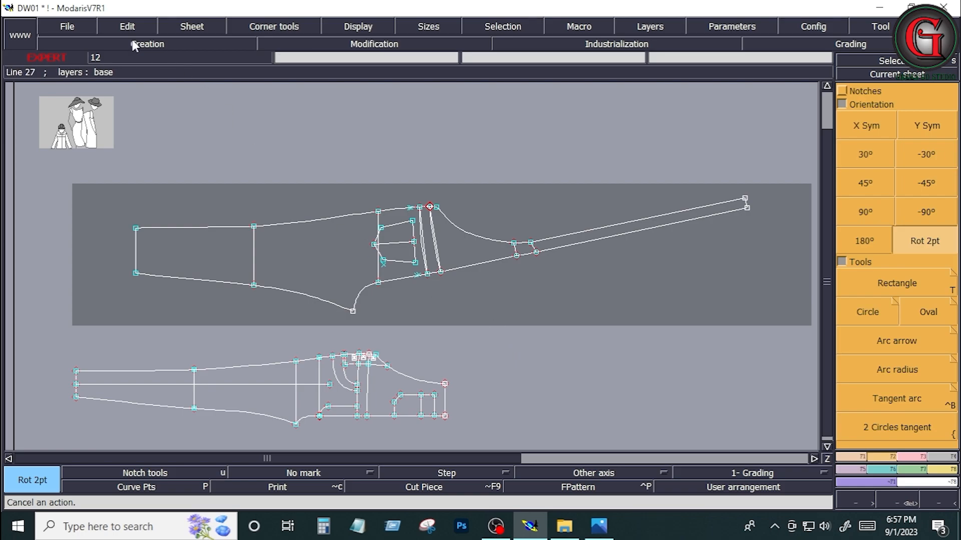
# Step: Save the model to its library
pyautogui.click(77, 28)
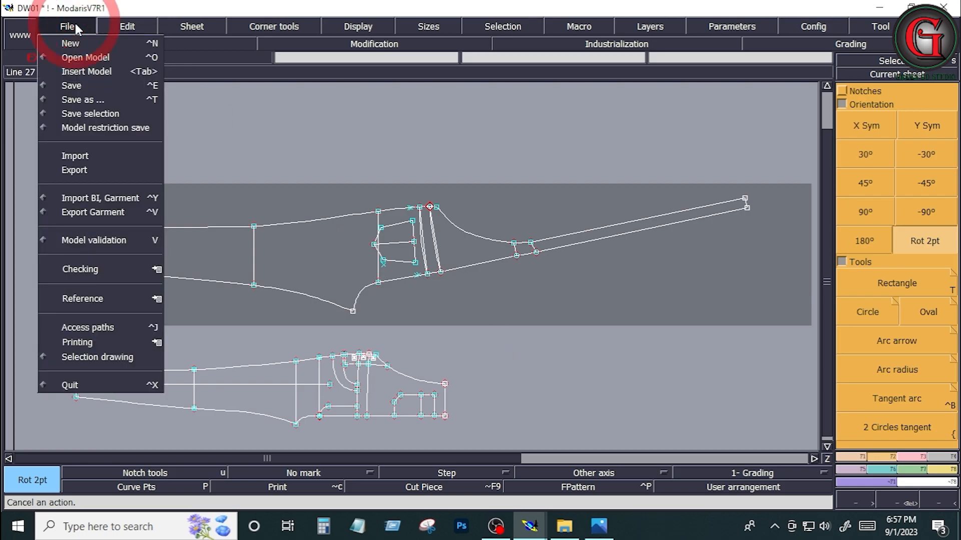
pyautogui.click(75, 84)
pyautogui.click(399, 344)
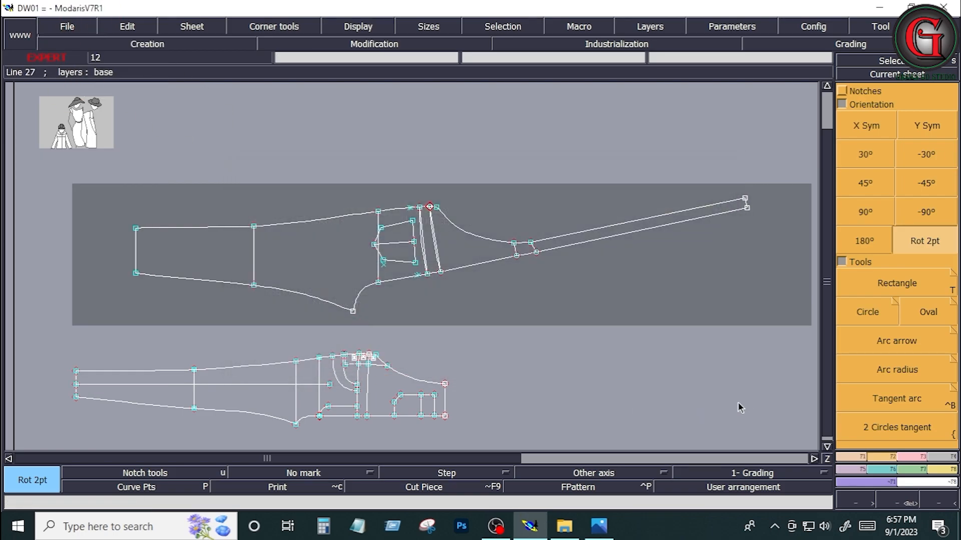
# Step: Rearrange all sheets on the desk and select the bib's centre edge line on the back pattern
pyautogui.press('j')
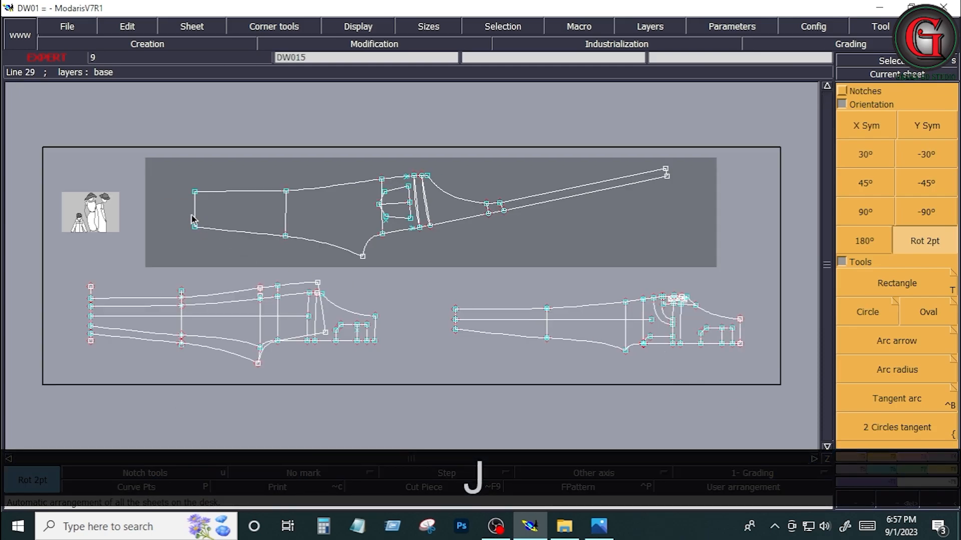
pyautogui.moveTo(40, 118); pyautogui.dragTo(781, 411)
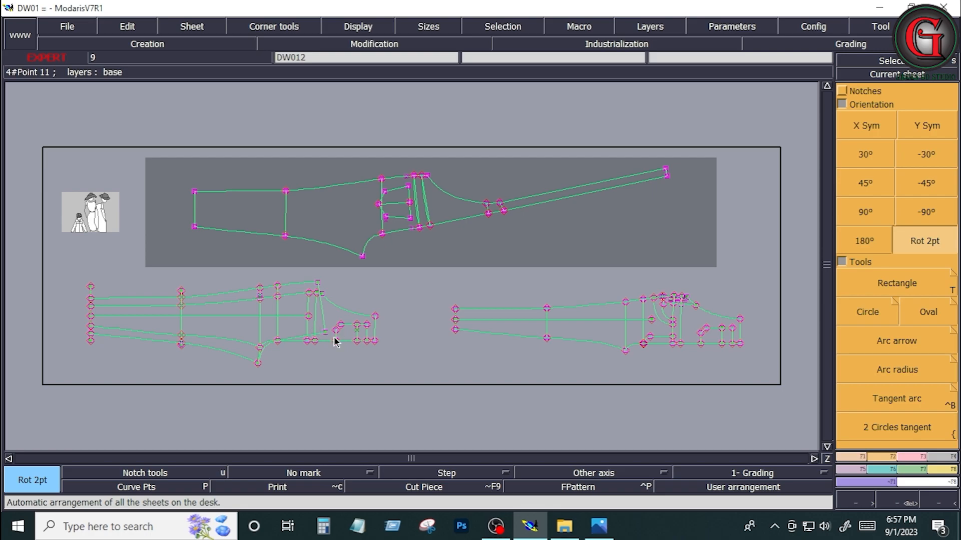
pyautogui.click(476, 216)
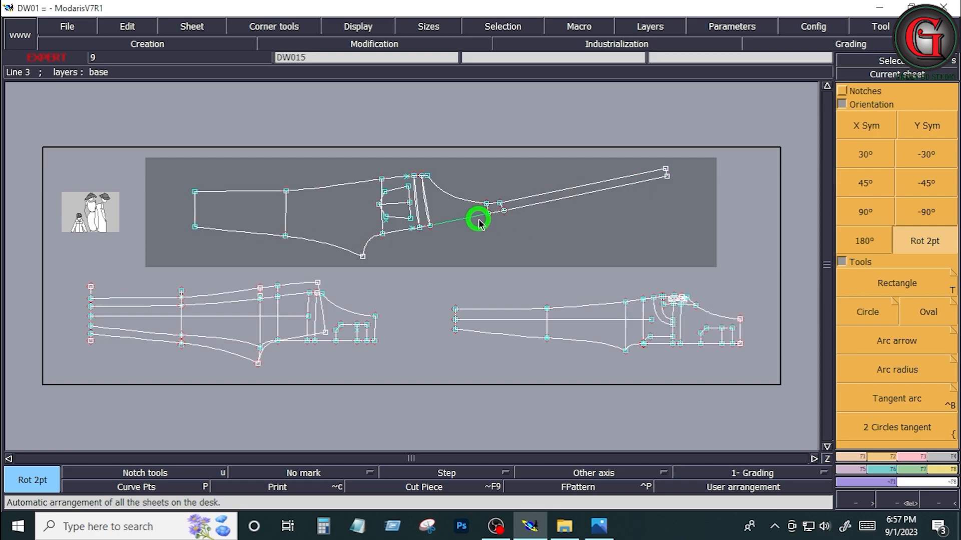